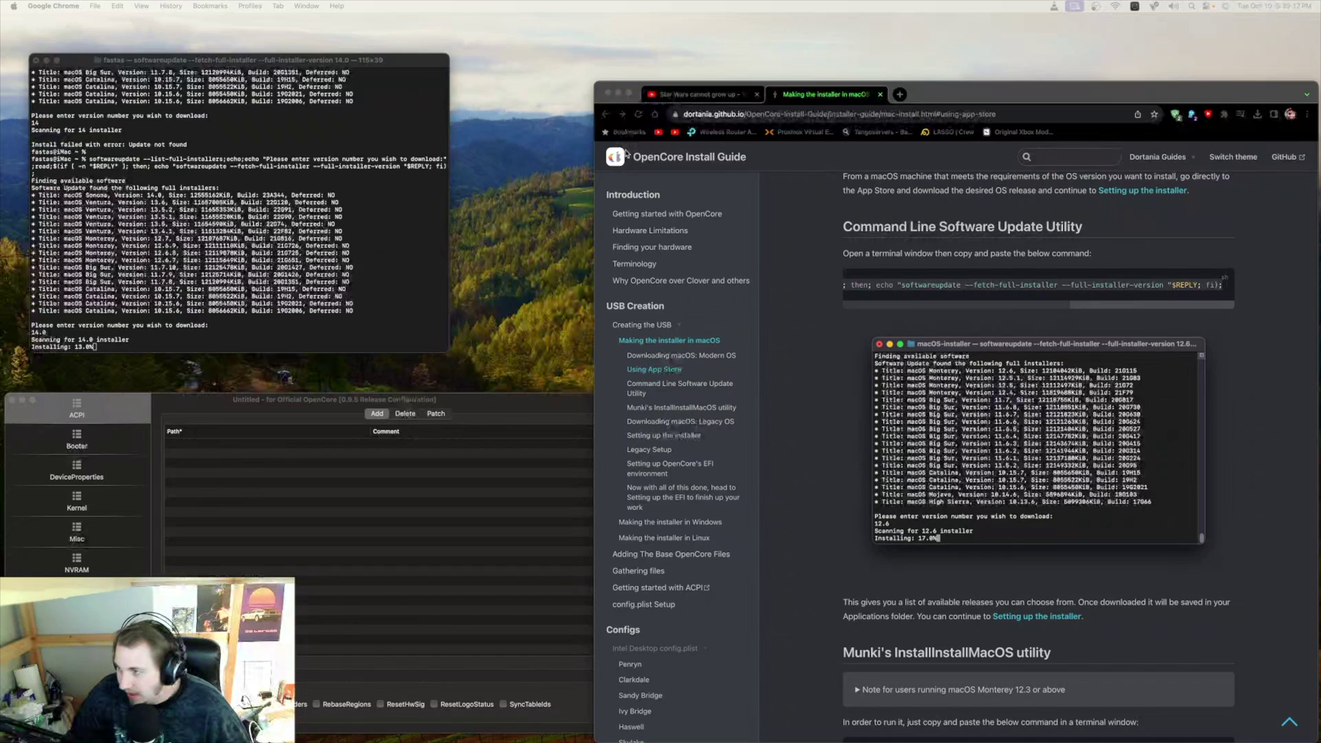
scroll(669, 241, "down", 3)
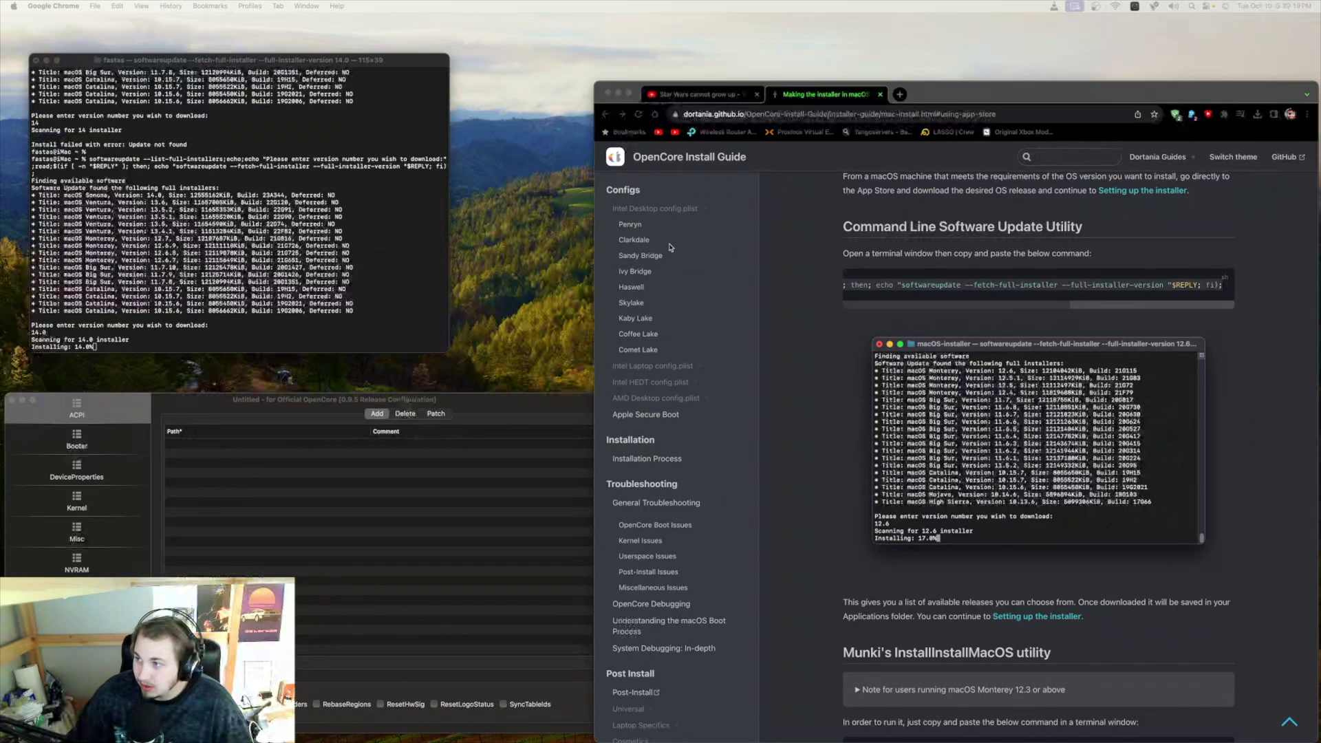
scroll(670, 242, "down", 3)
scroll(671, 247, "down", 3)
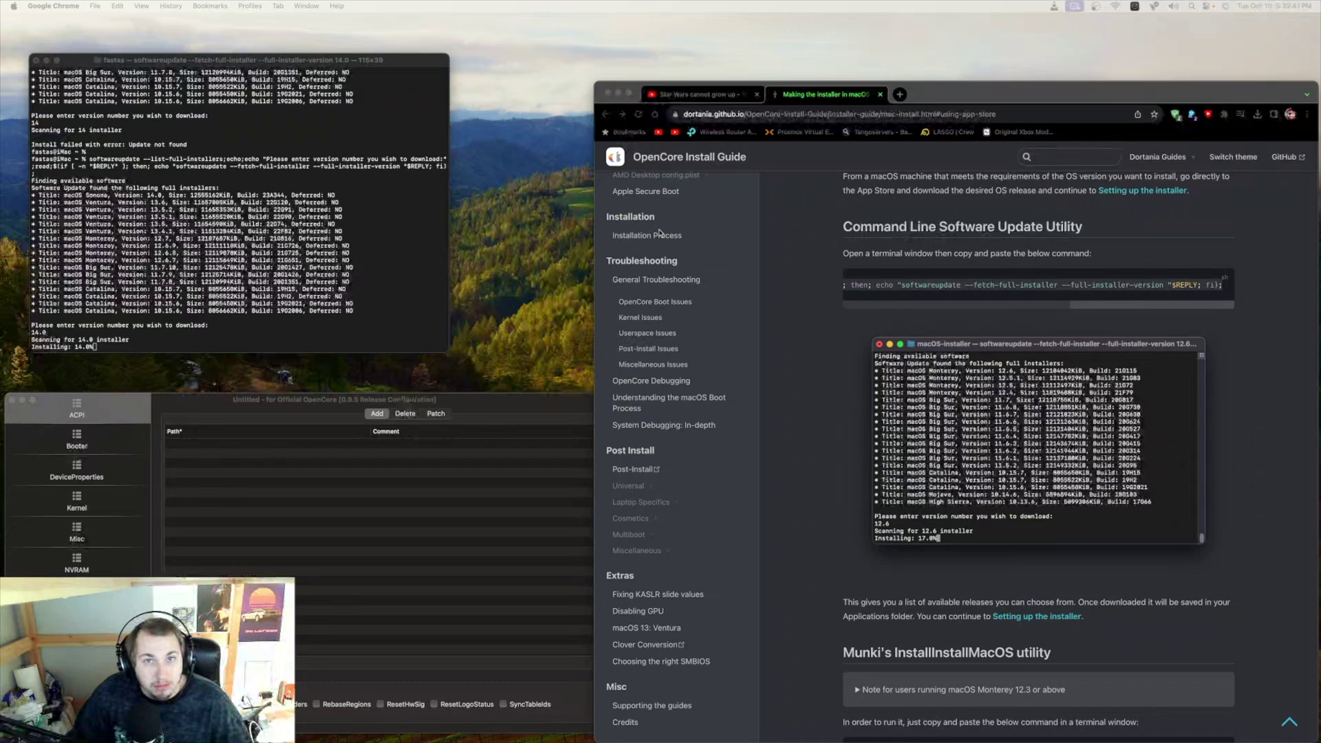
scroll(658, 234, "up", 5)
scroll(658, 235, "up", 5)
scroll(661, 237, "up", 5)
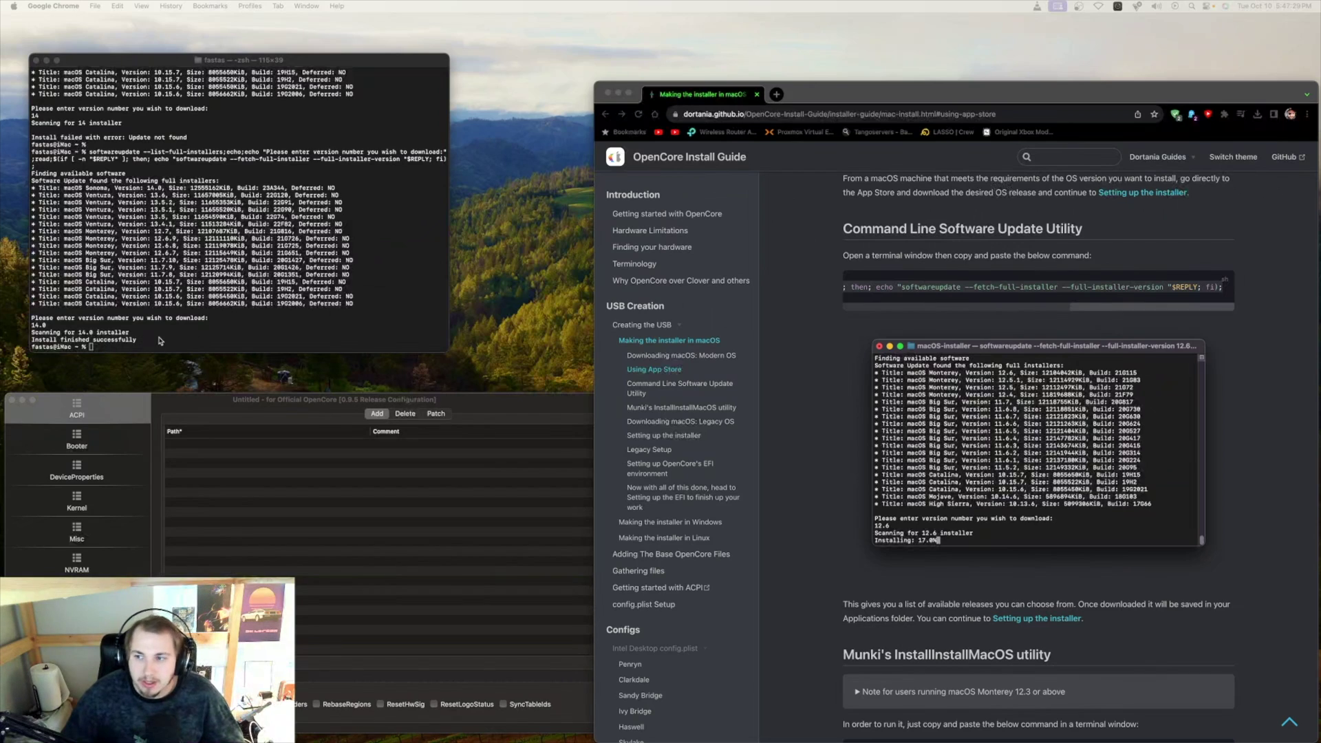
- Check the finished download in Terminal, then go to Apple's bootable installer support page
left_click(60, 338)
left_click_drag(138, 340, 64, 332)
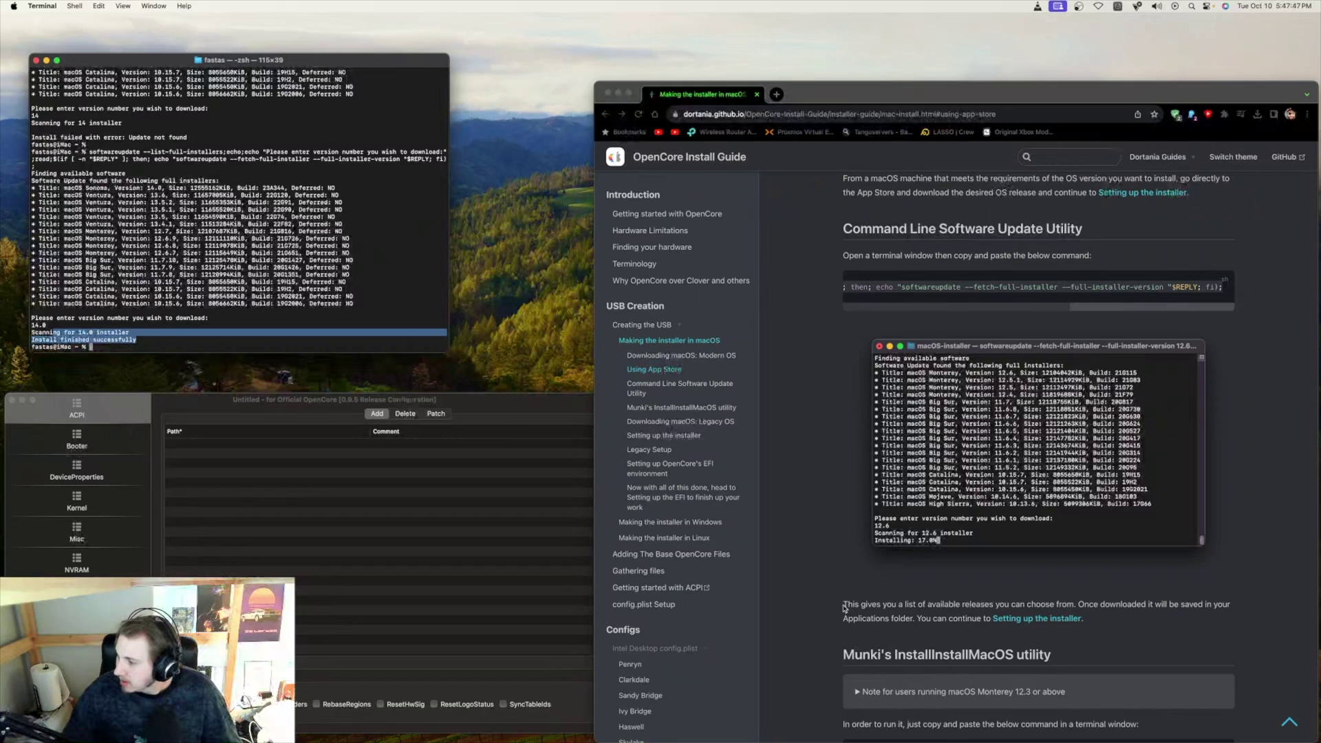
scroll(844, 607, "down", 5)
scroll(844, 607, "down", 5)
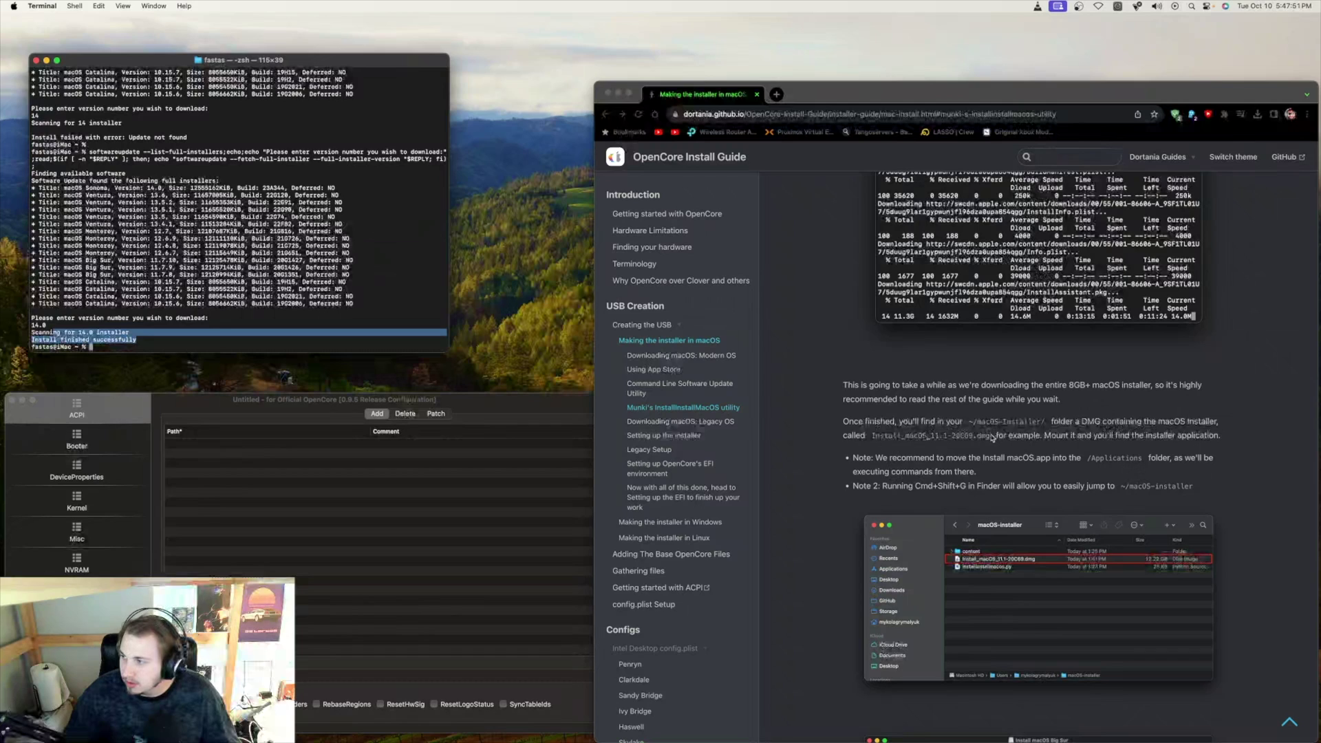
scroll(993, 433, "down", 5)
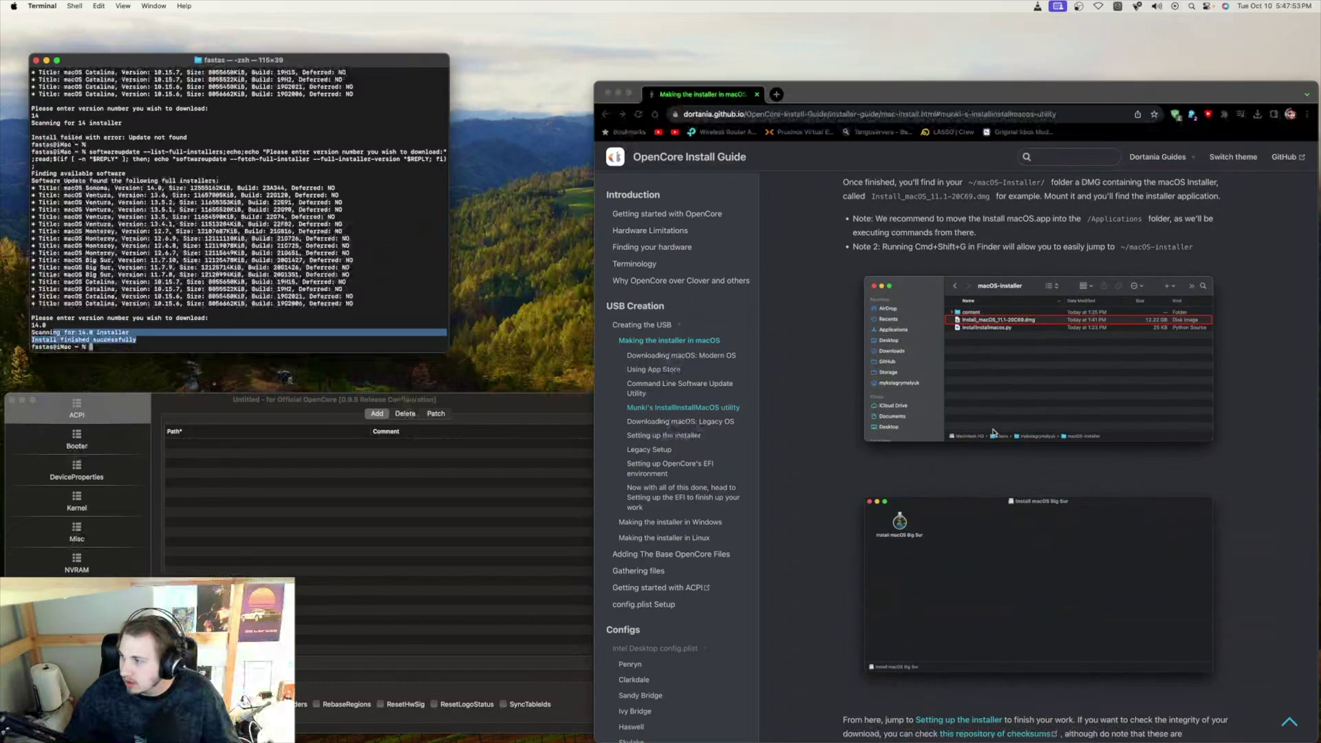
scroll(826, 325, "down", 5)
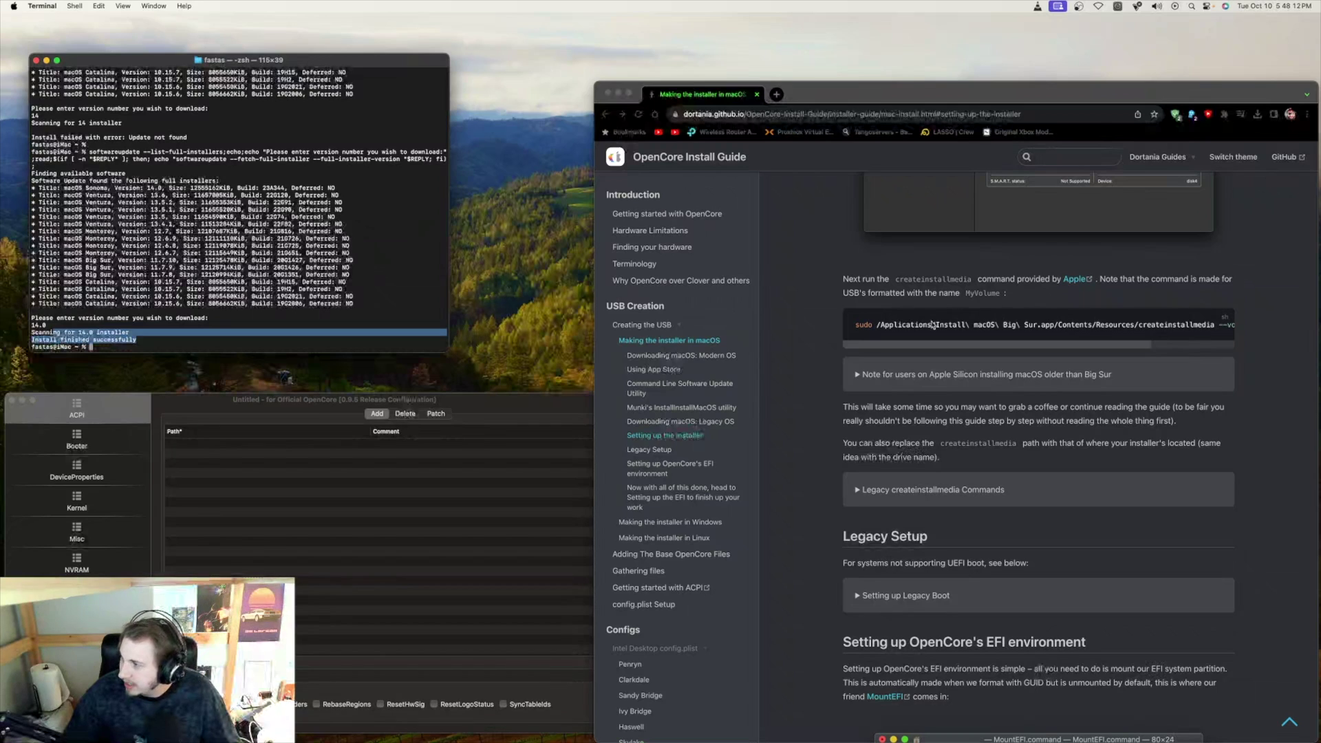
left_click(1077, 280)
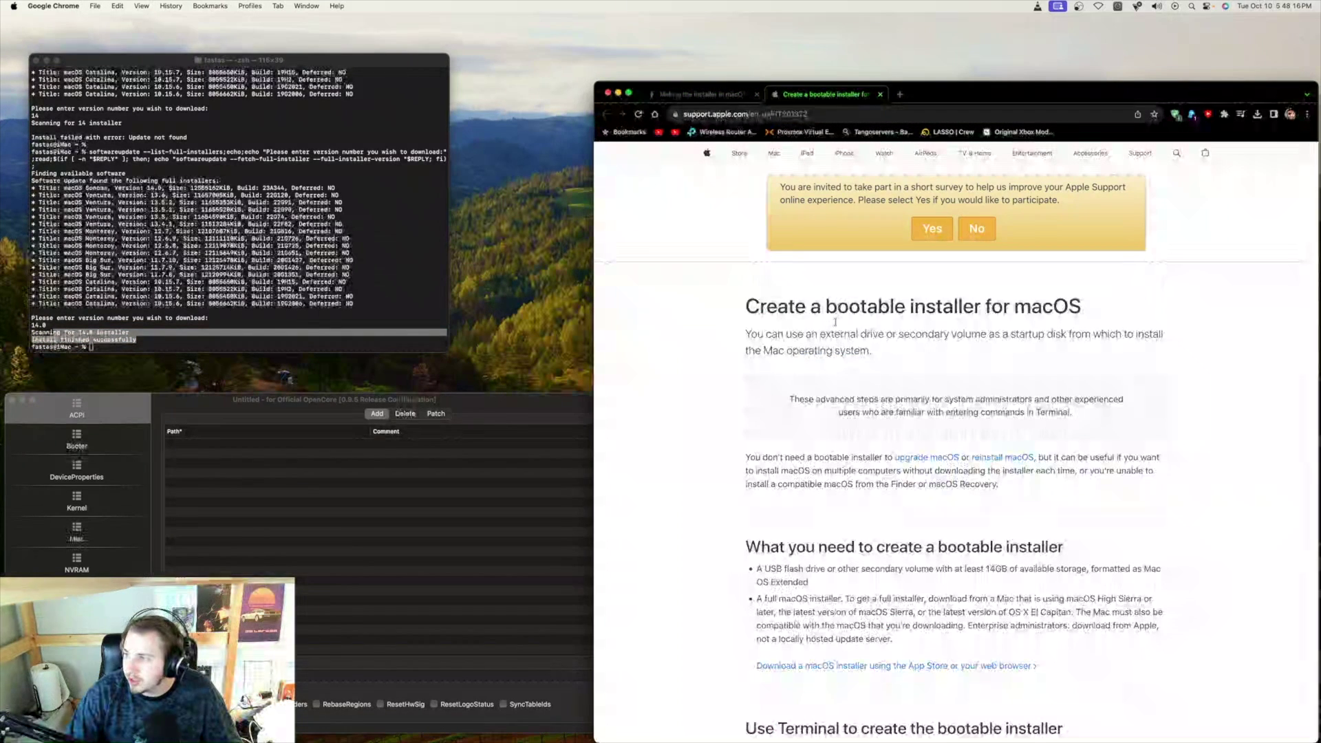
scroll(851, 342, "down", 5)
scroll(851, 342, "down", 2)
scroll(851, 342, "down", 2)
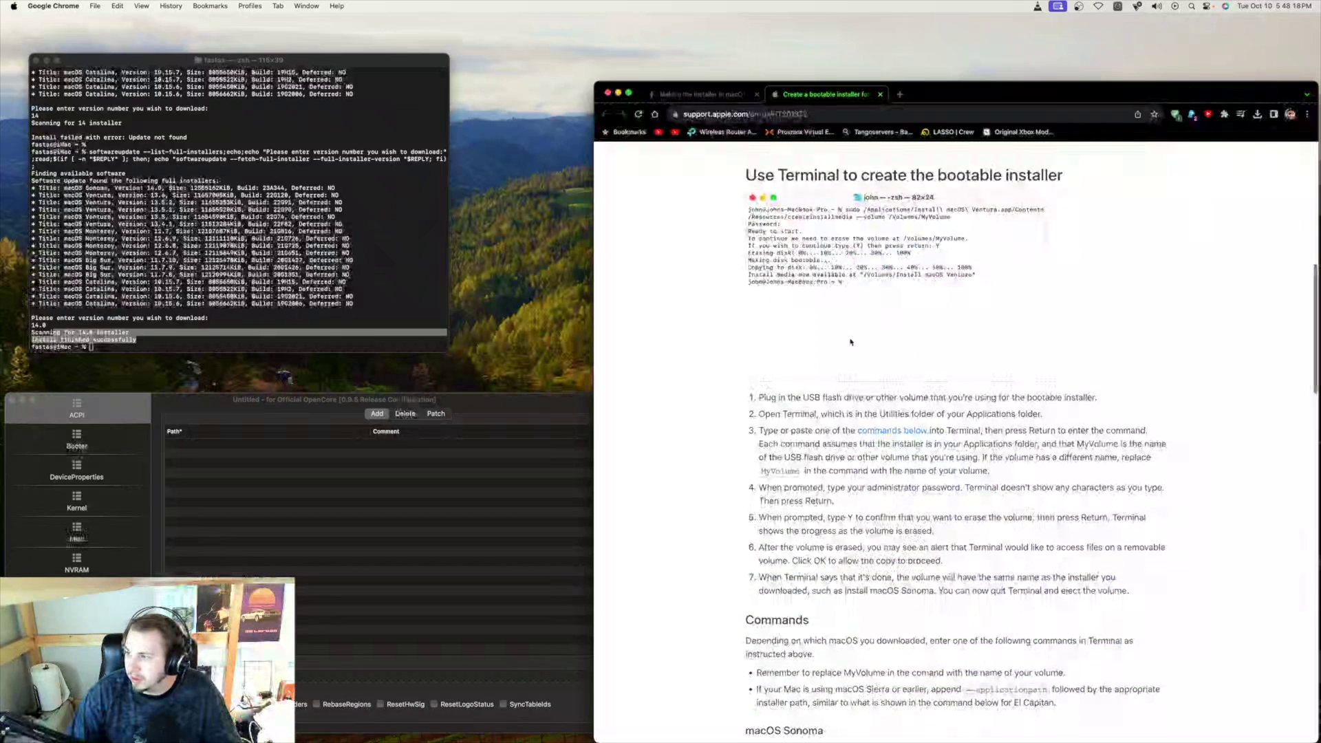
scroll(851, 342, "down", 5)
scroll(850, 341, "down", 2)
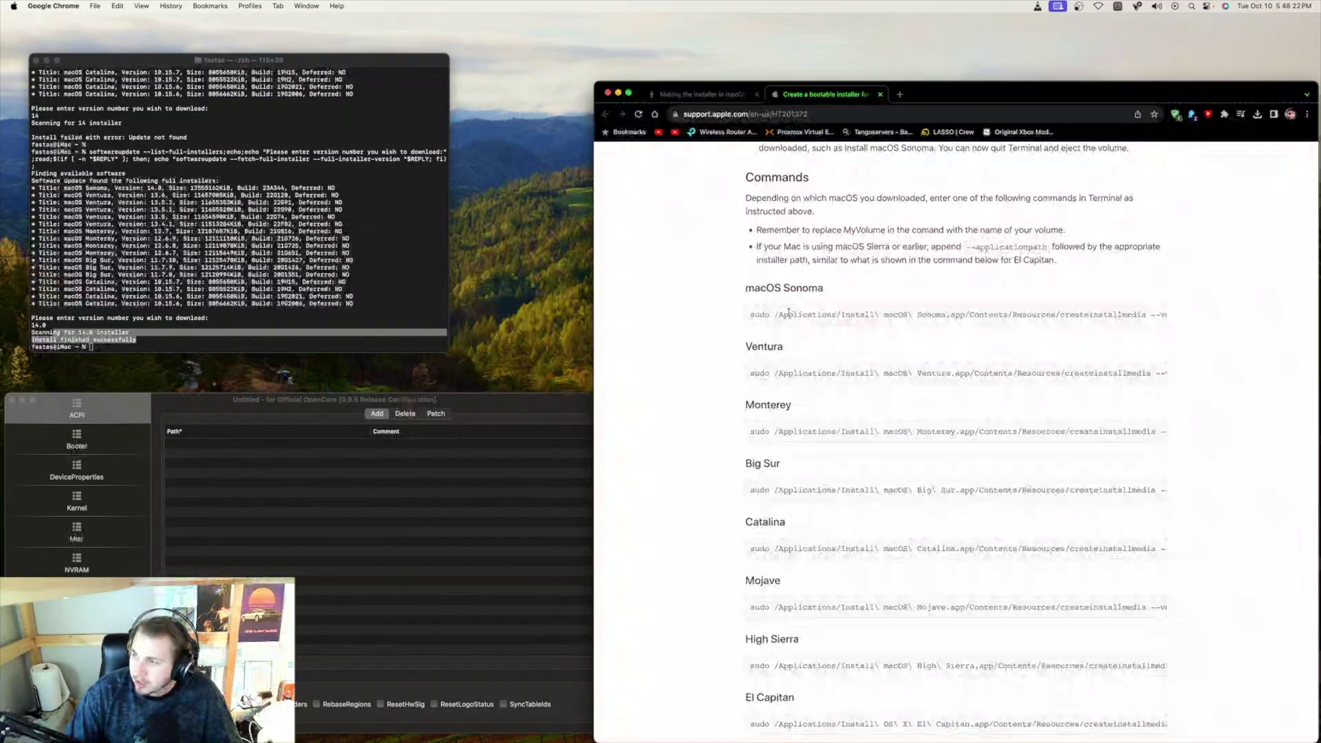
- Select the whole macOS Sonoma createinstallmedia command line on Apple's page
double_click(788, 314)
triple_click(766, 314)
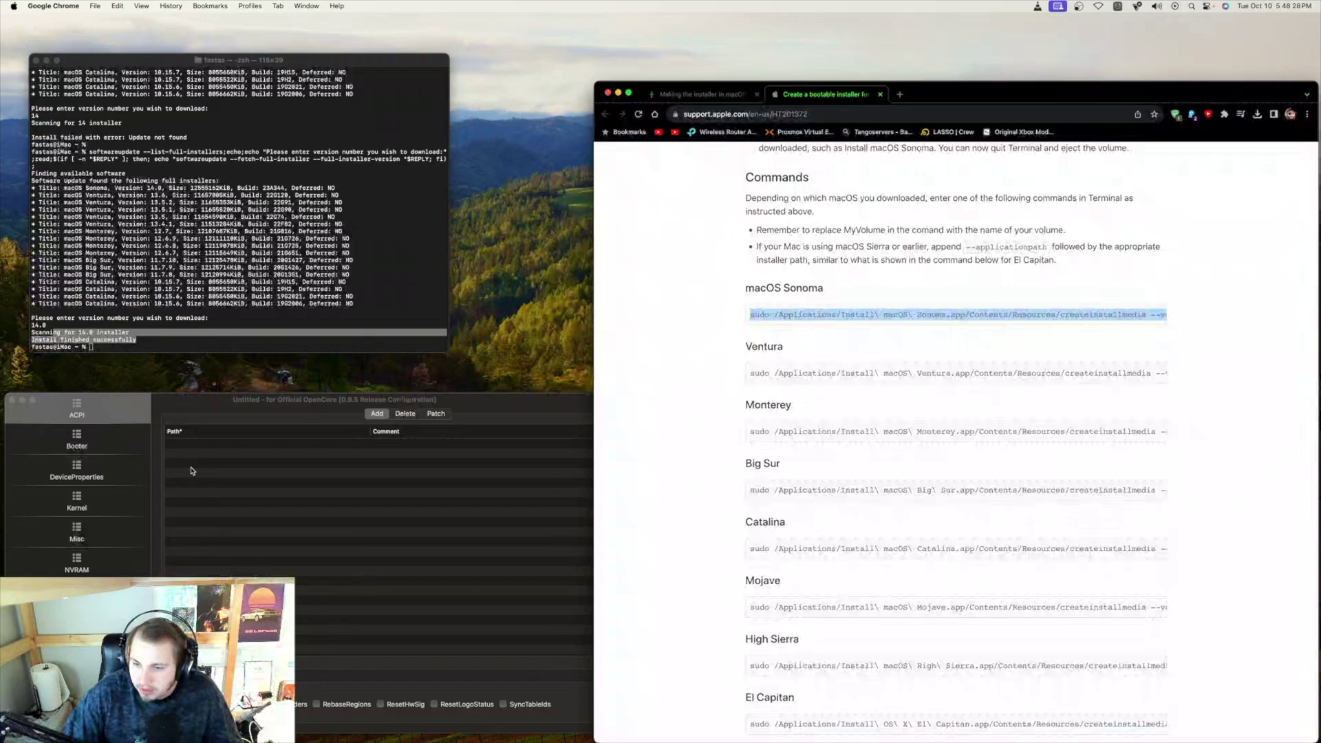
- Check the USB volume in Disk Utility, then paste the Sonoma createinstallmedia command into Terminal
key("super+Tab")
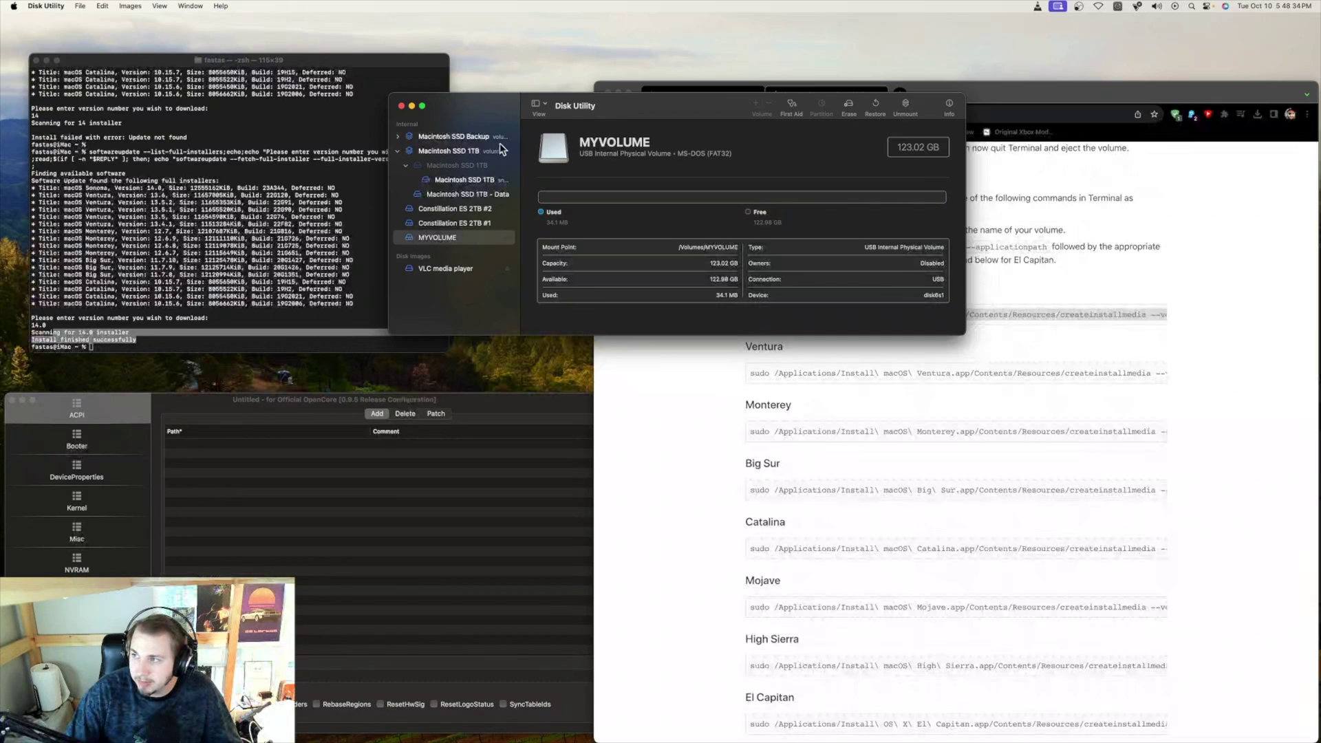
left_click(411, 108)
left_click(177, 301)
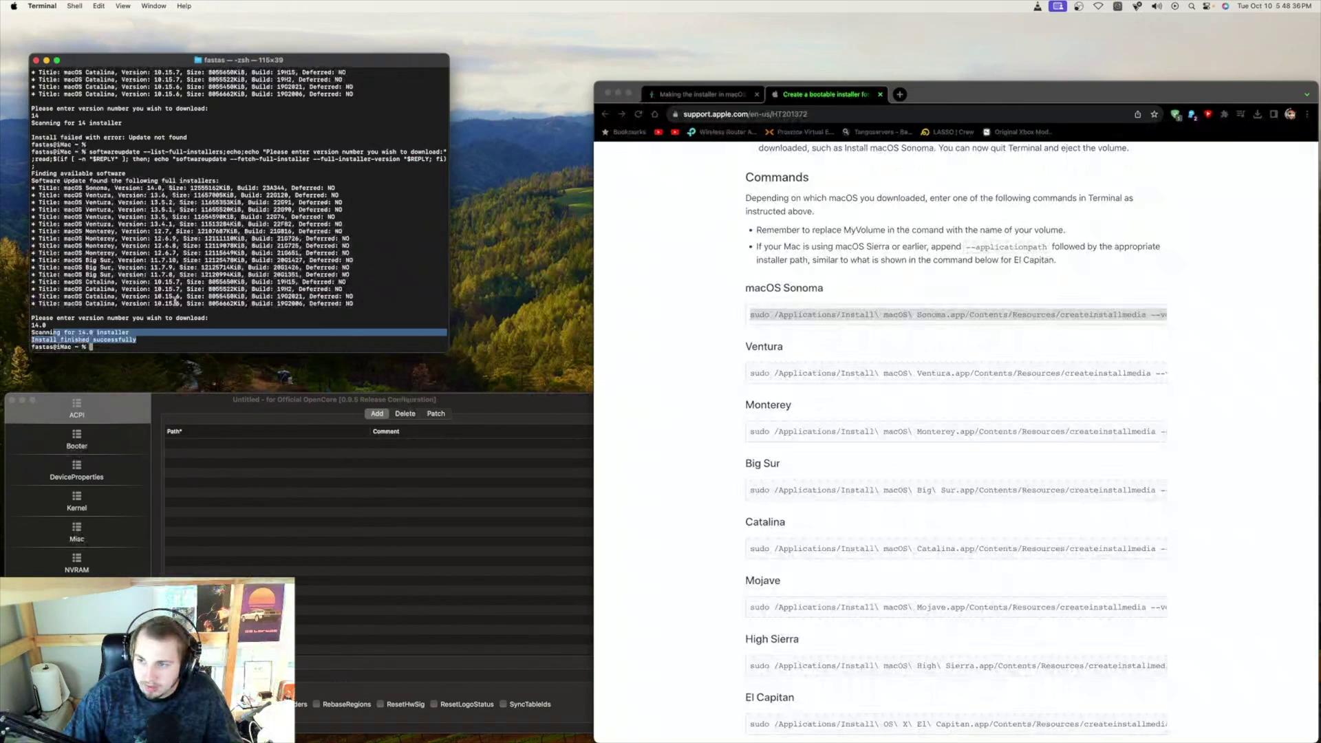
type("sudo /Applications/Install\\ macOS\\ Sonoma.app/Contents/Resources/createinstallmedia --volume /Volumes/MyVolume")
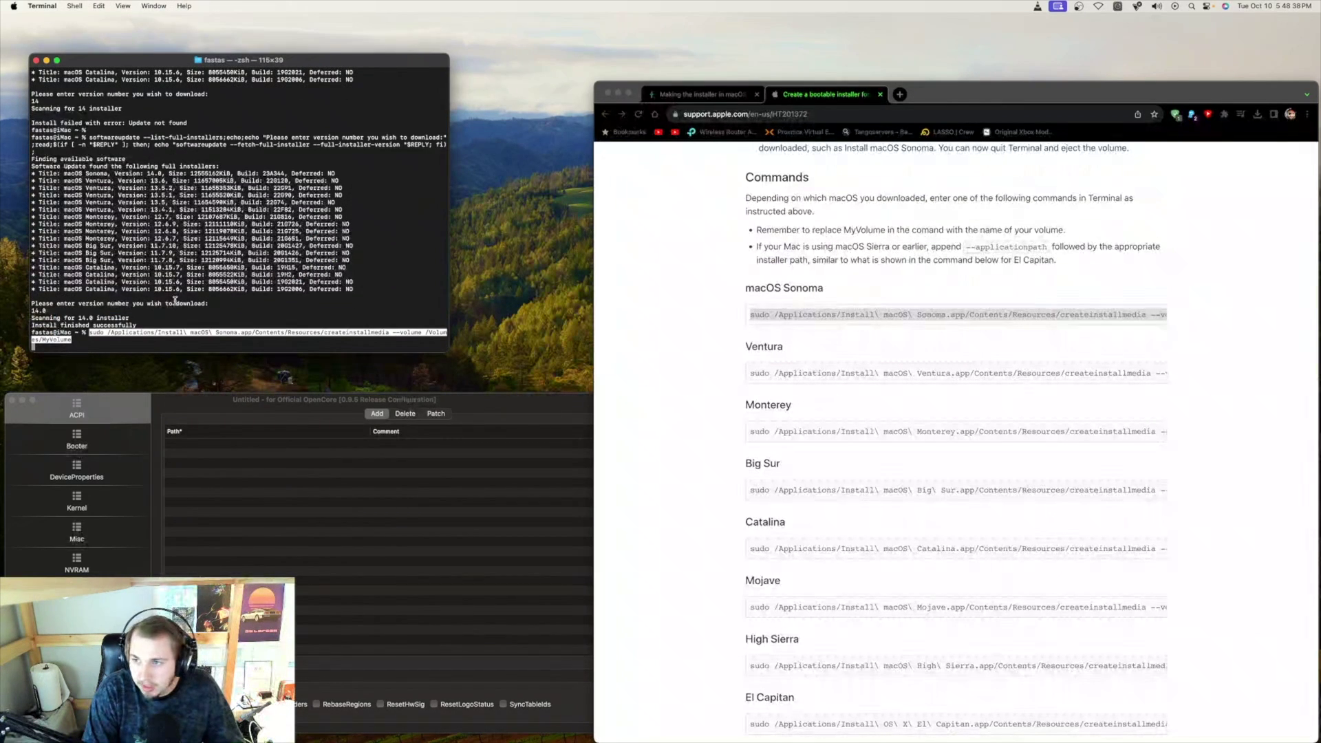
- Run the command with the administrator password and confirm erasing MyVolume, ending in a disk-erase error
key("Return")
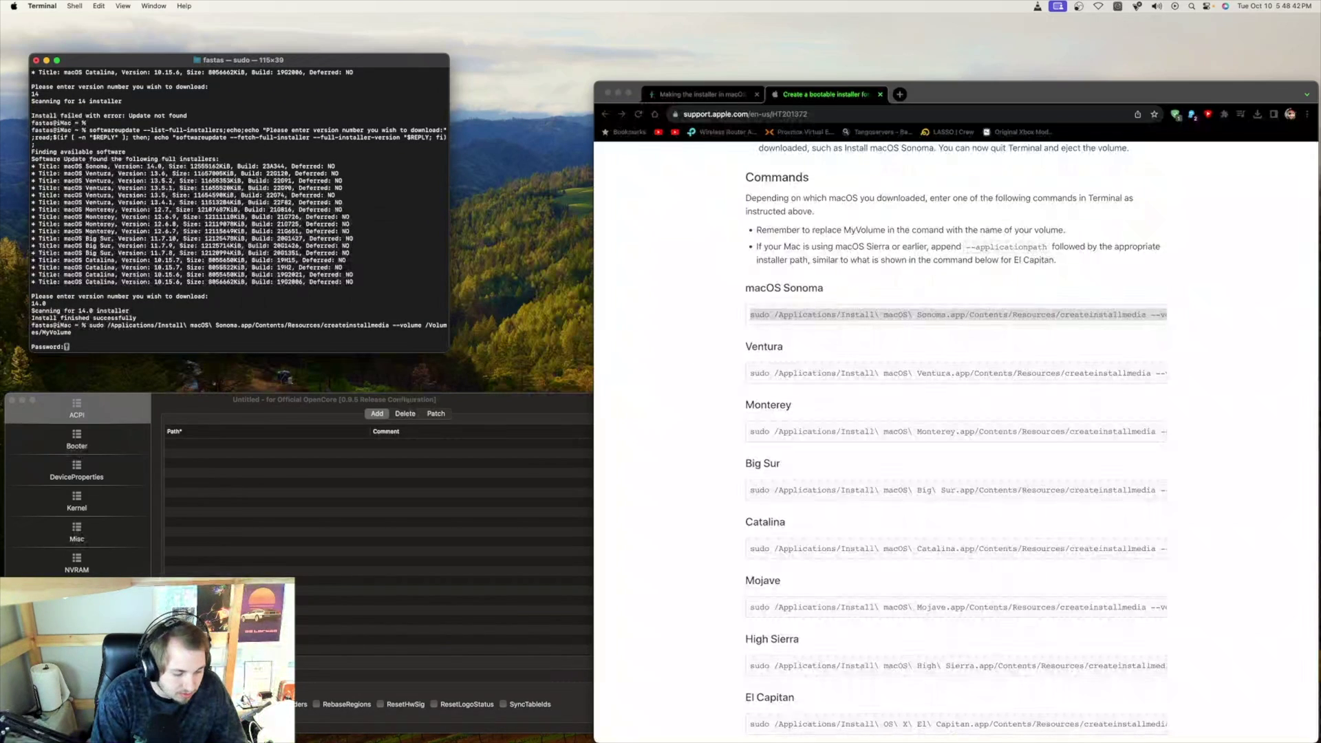
key("Return")
type("y")
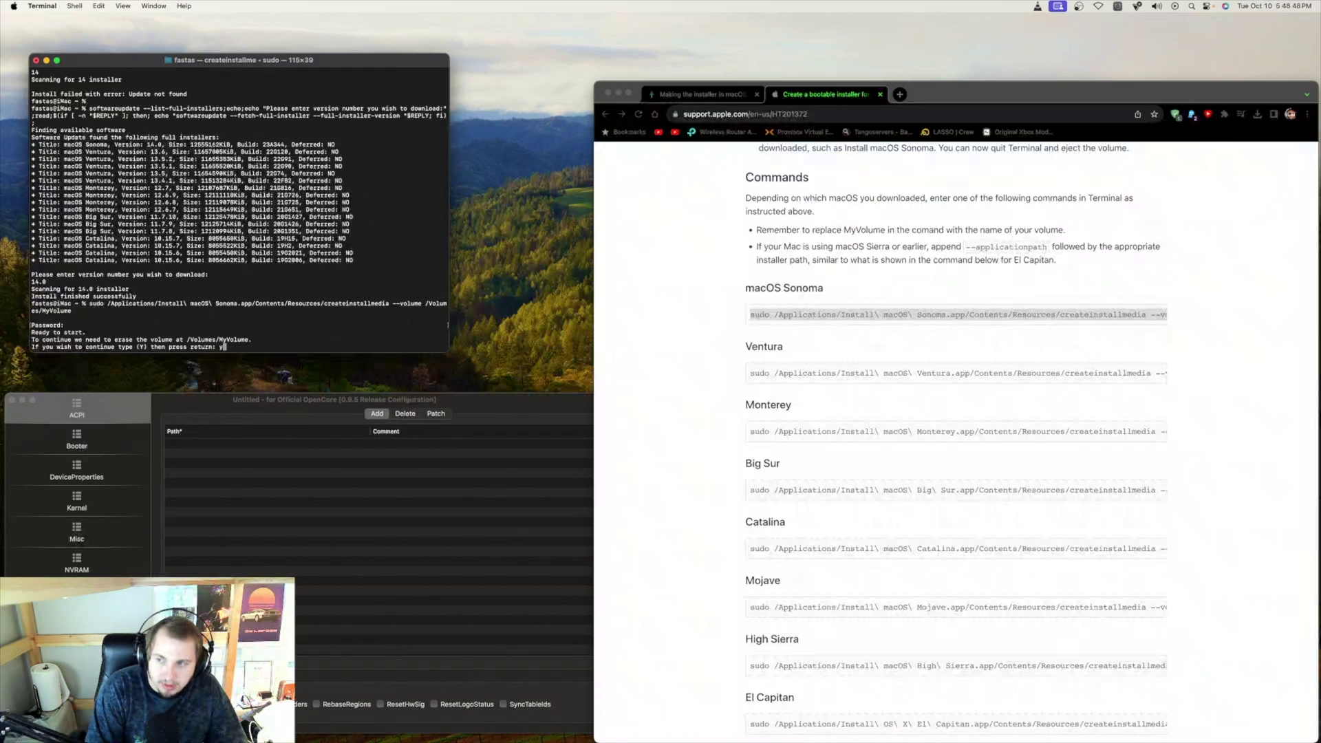
key("Return")
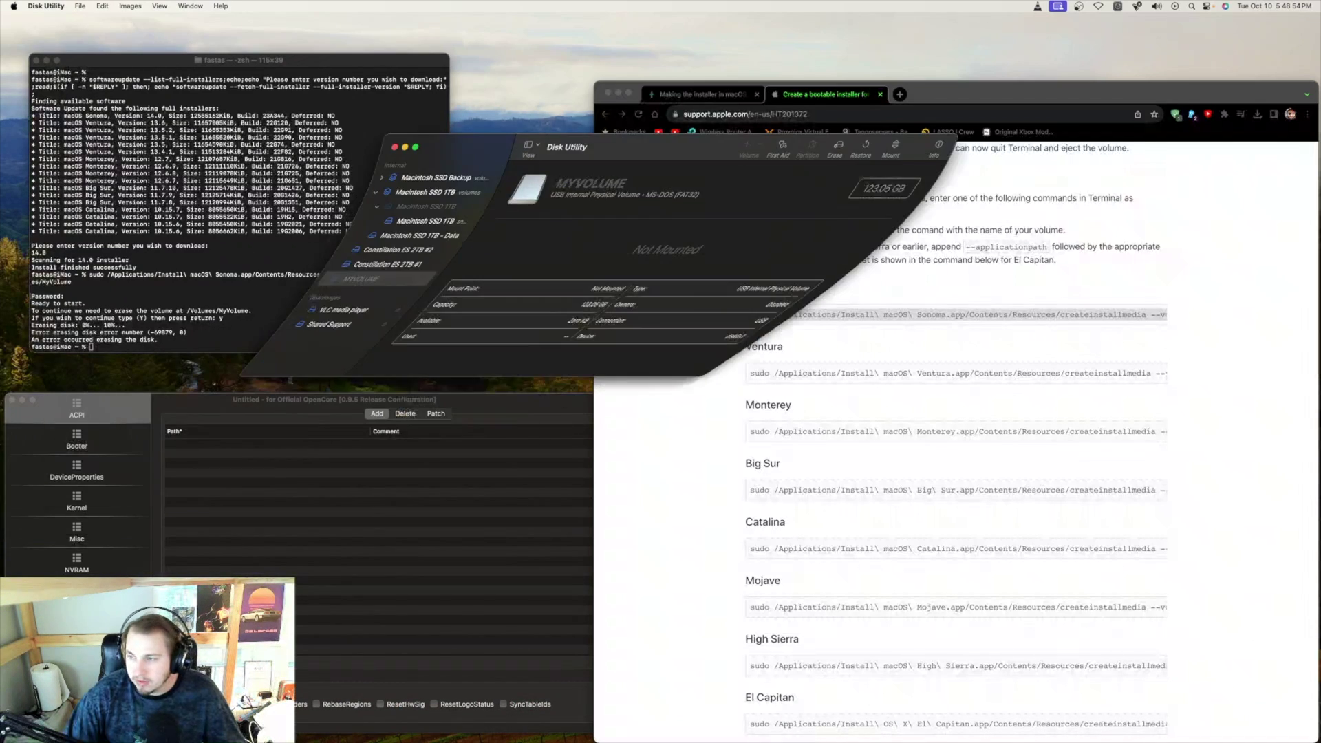
- Erase the MYVOLUME USB drive as Mac OS Extended (Journaled)
right_click(433, 246)
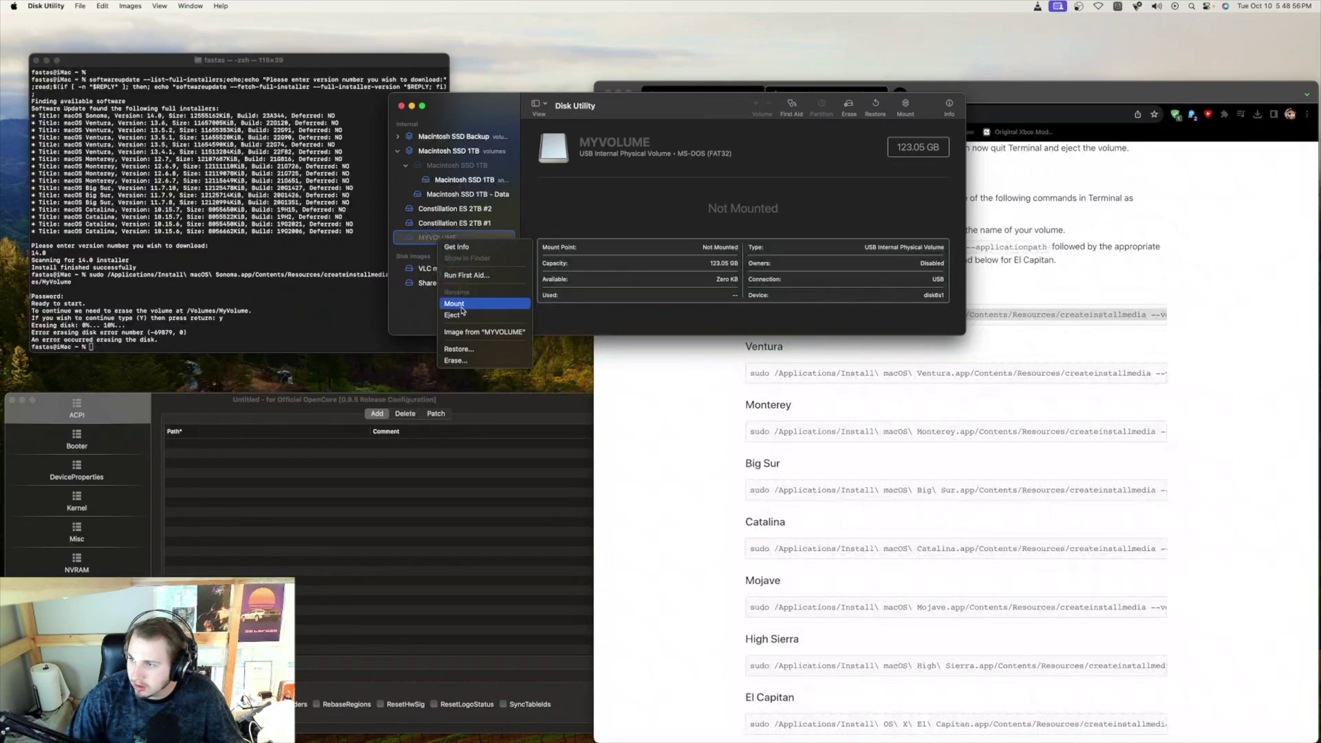
left_click(456, 360)
left_click(682, 232)
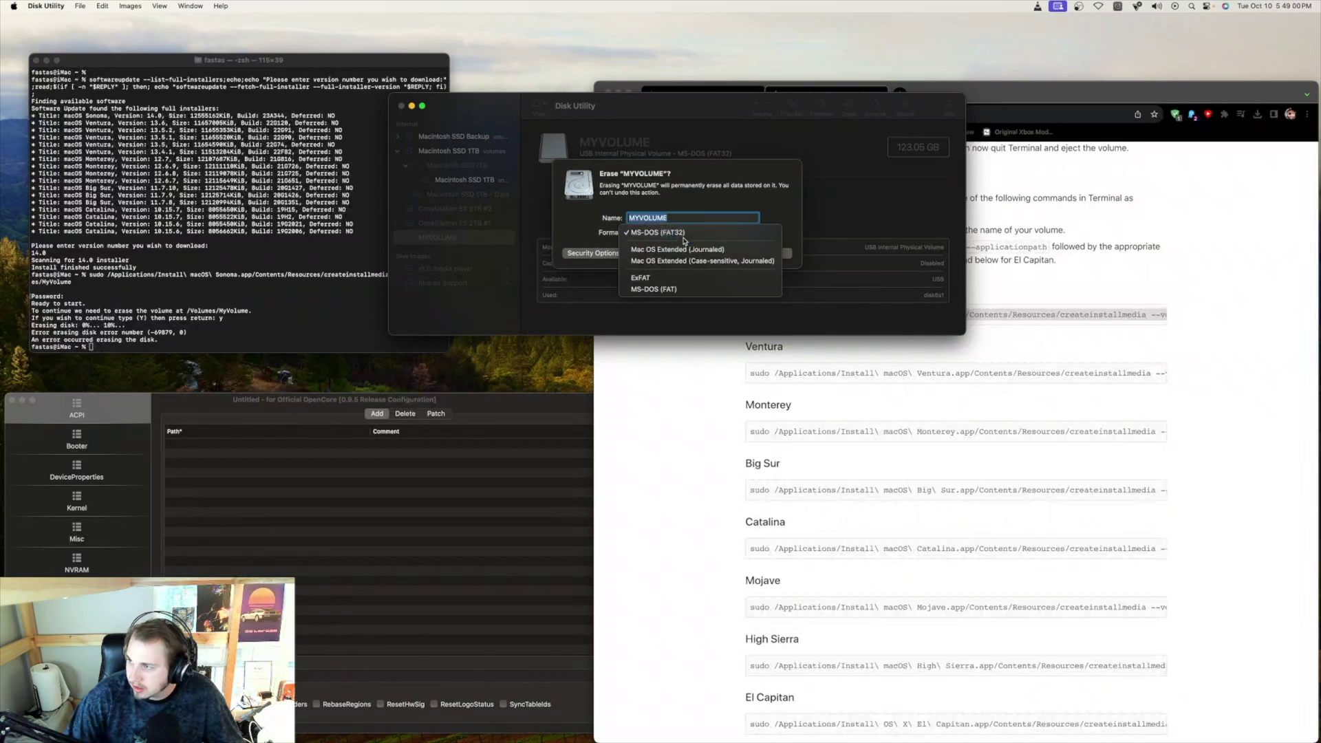
left_click(686, 251)
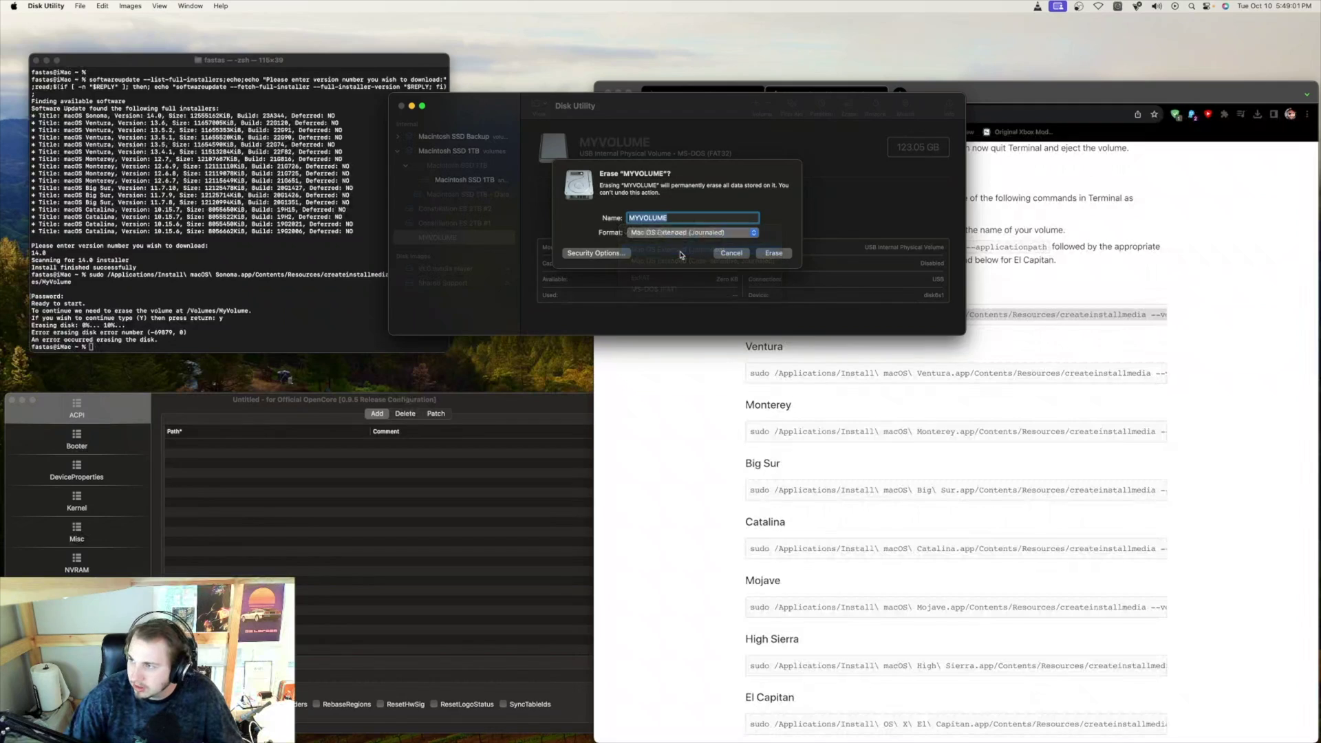
left_click(772, 253)
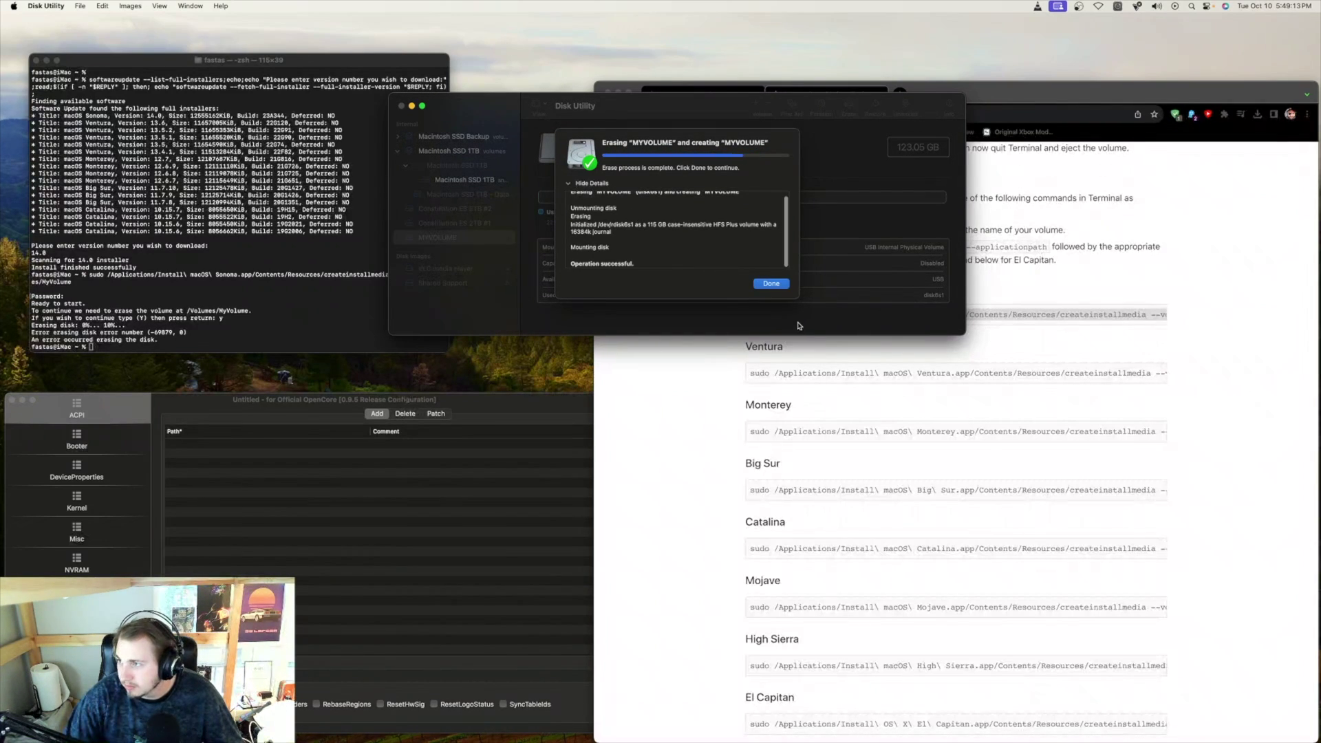
left_click(772, 284)
- Rename the reformatted USB volume to MyVolume
right_click(445, 234)
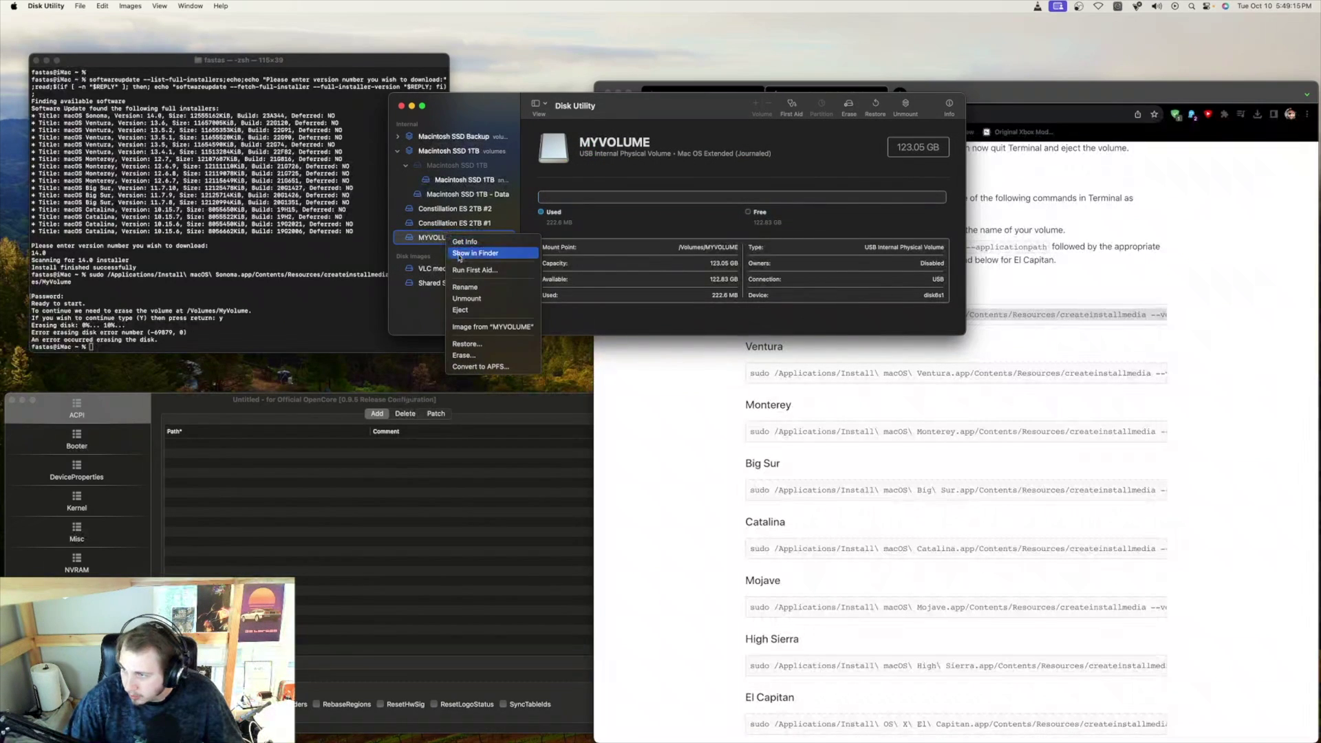
left_click(476, 293)
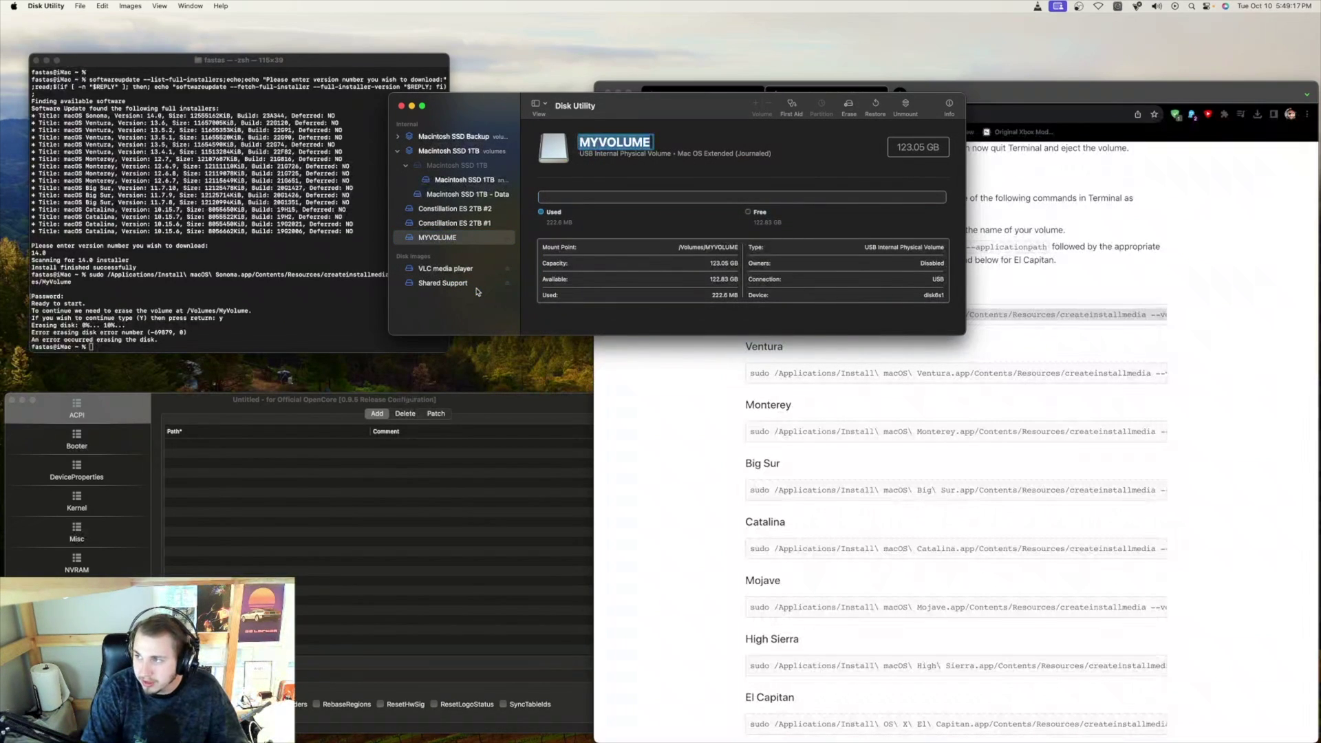
key("BackSpace")
type("M")
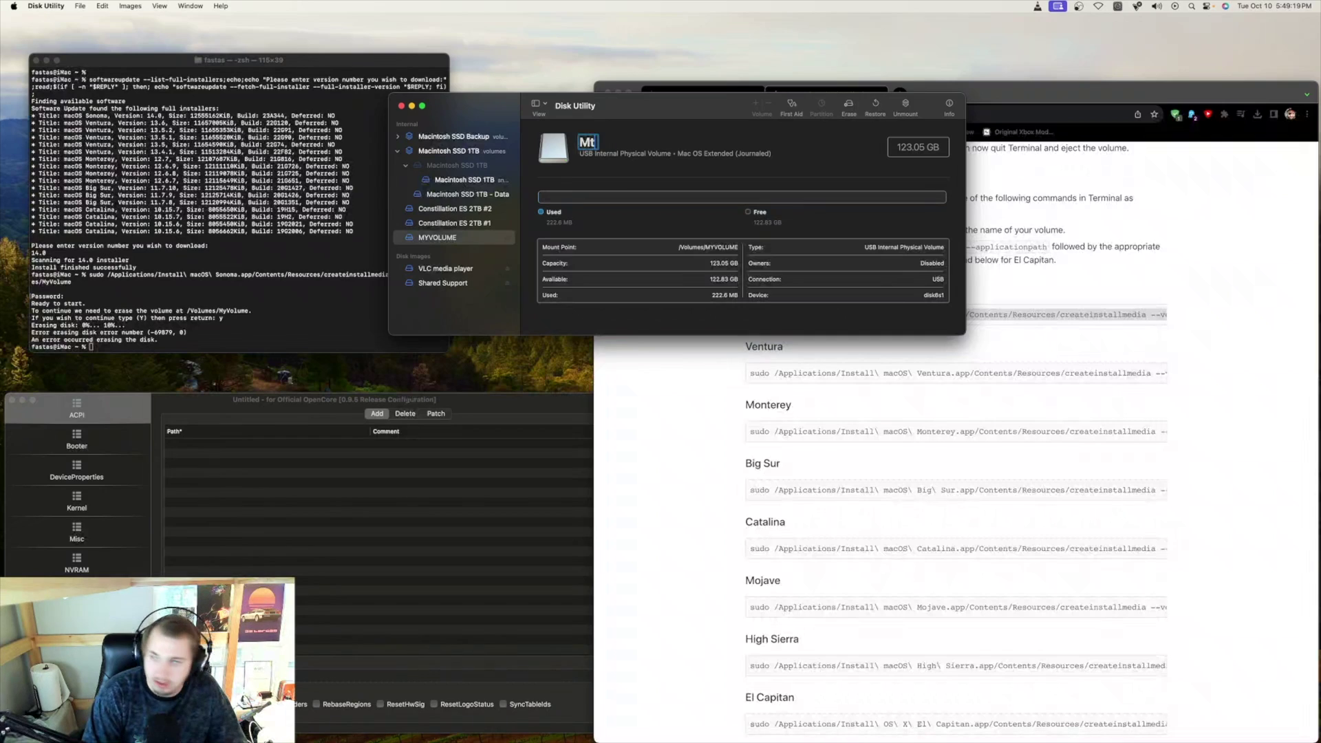
type("yVo")
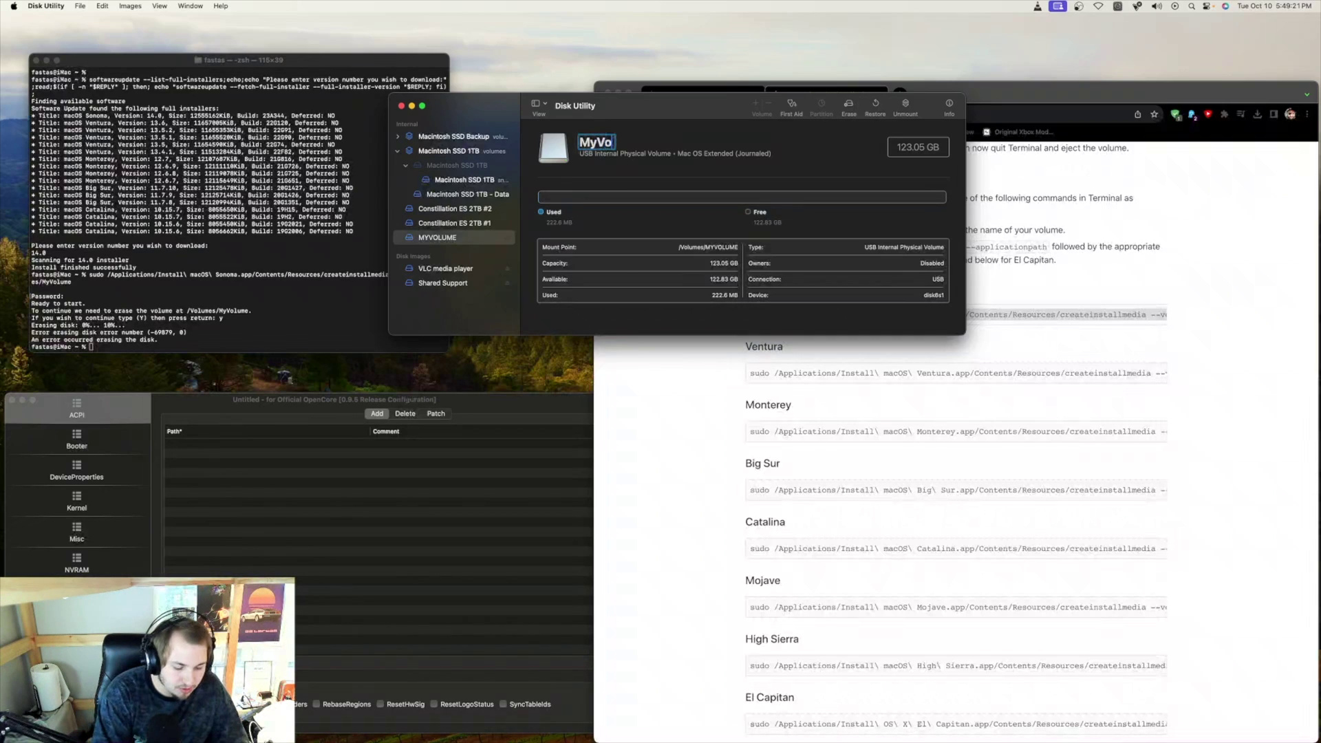
type("lume")
key("Return")
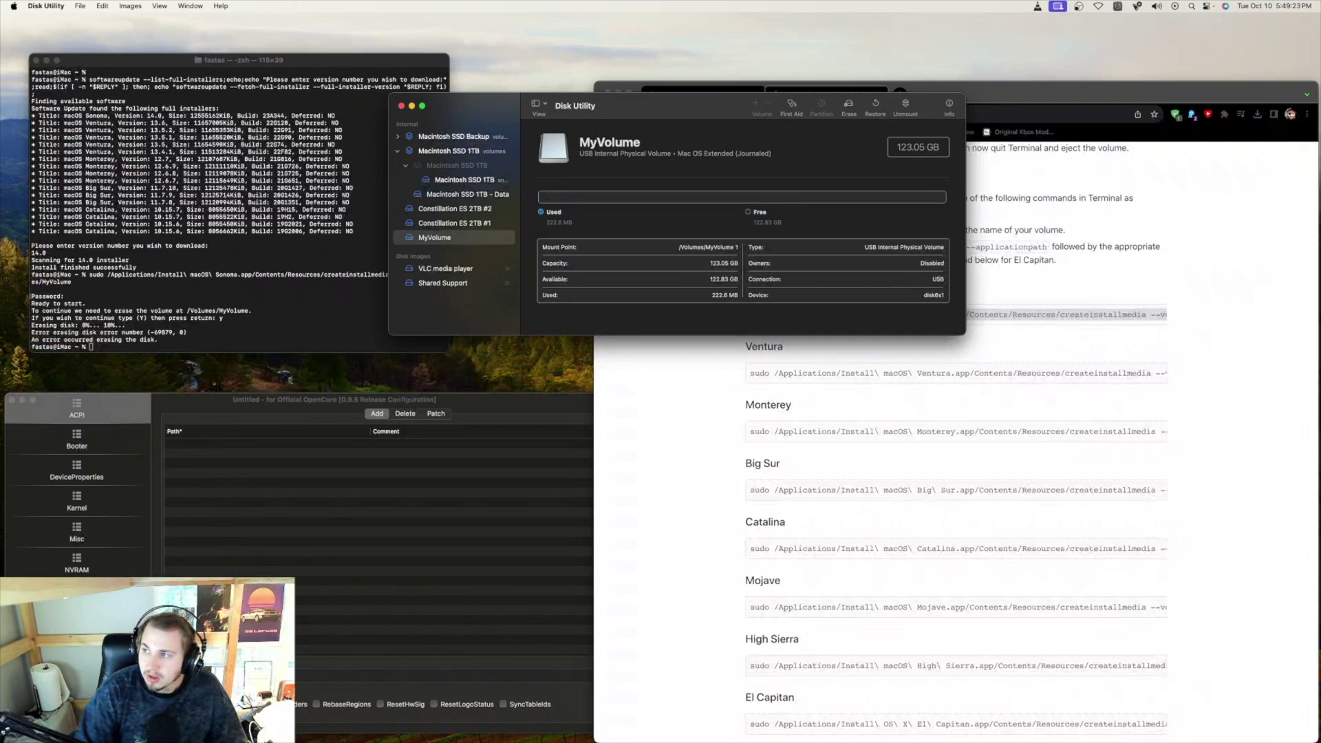
- Rerun the createinstallmedia command for MyVolume in Terminal, still failing
left_click(236, 324)
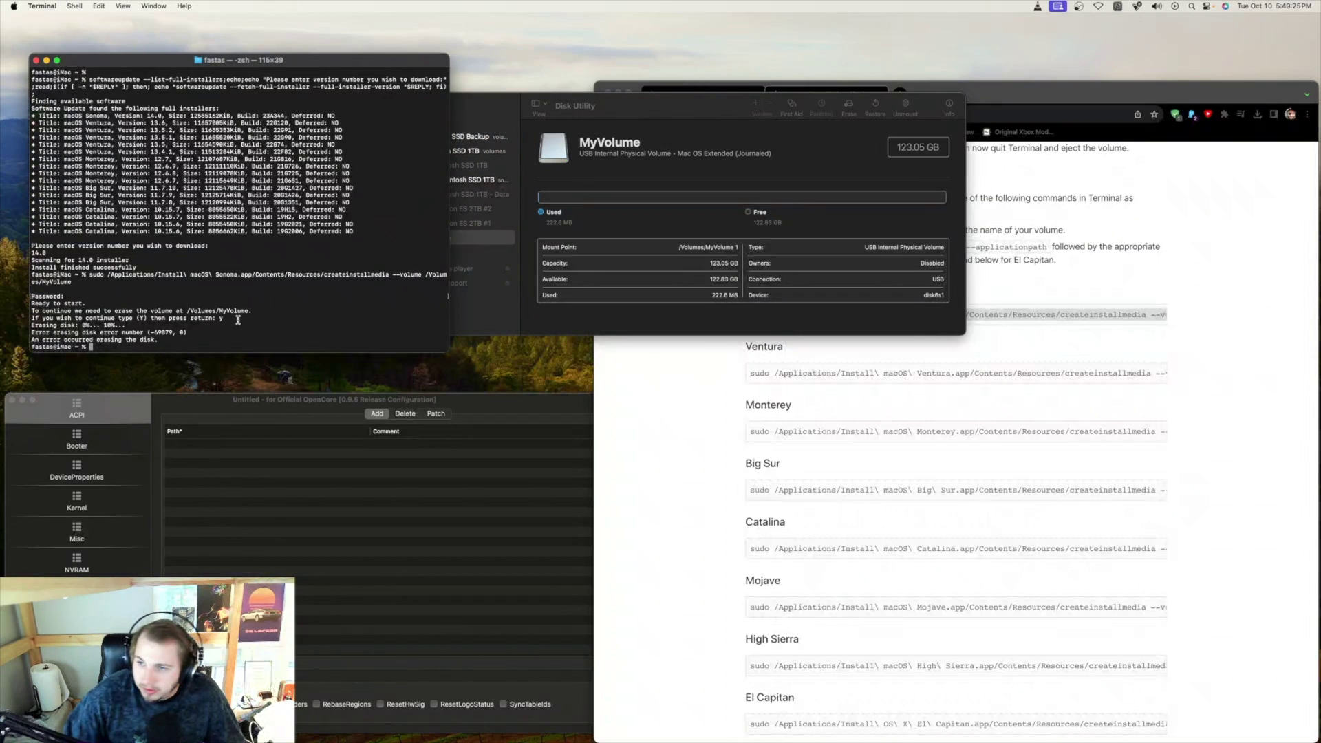
key("Up")
key("Return")
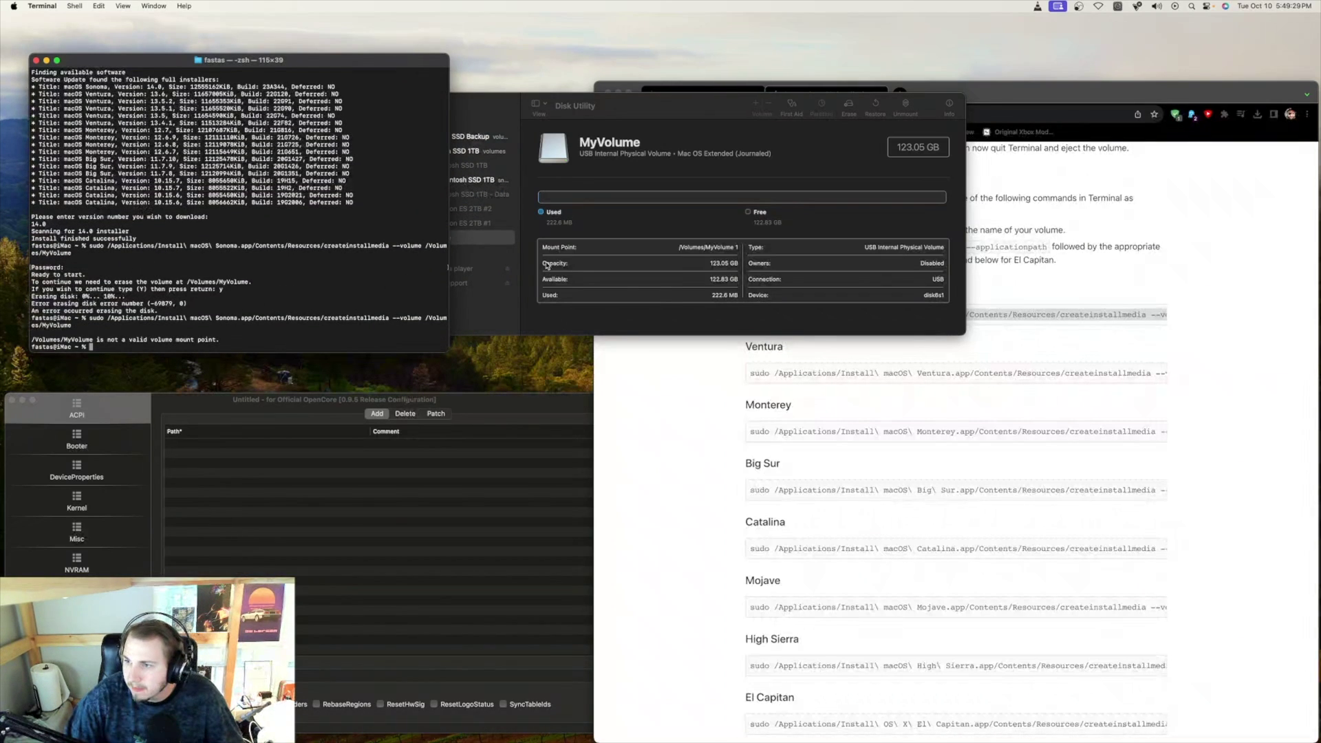
key("Up")
key("Return")
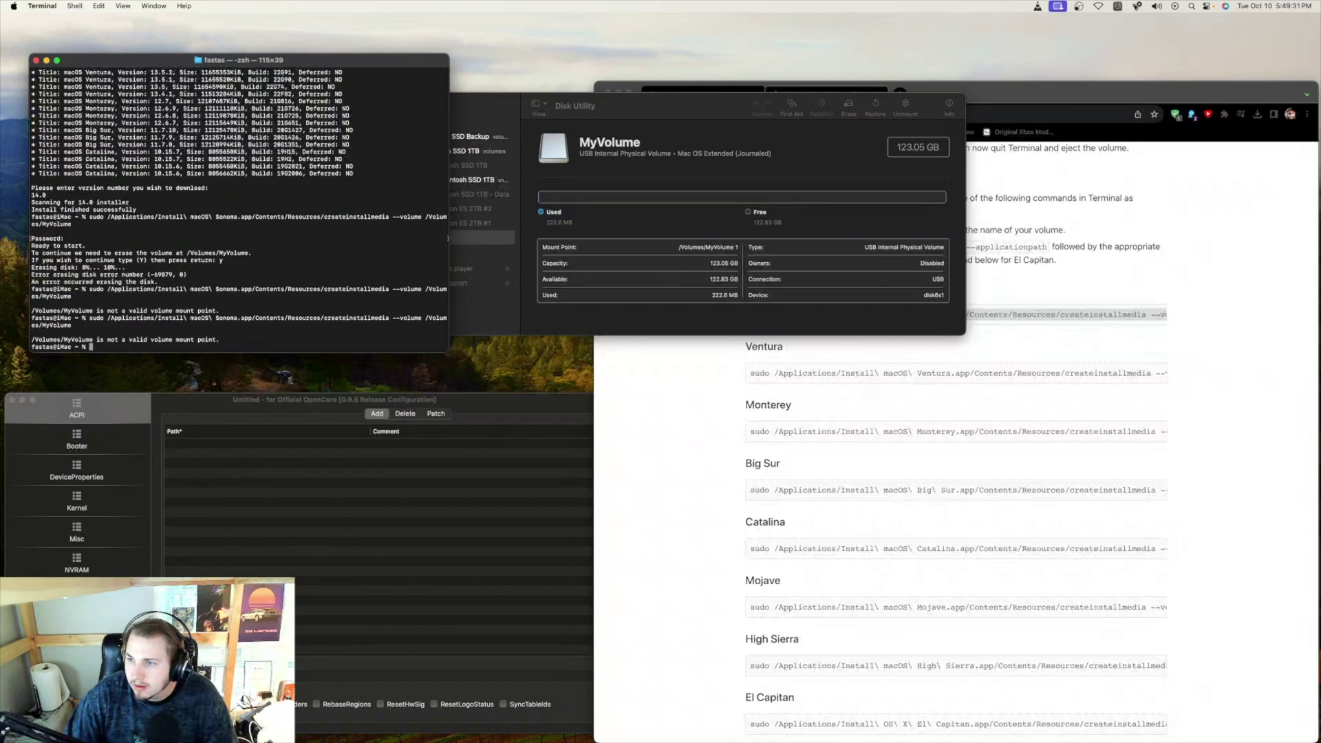
- Unmount and remount MyVolume in Disk Utility
left_click(667, 252)
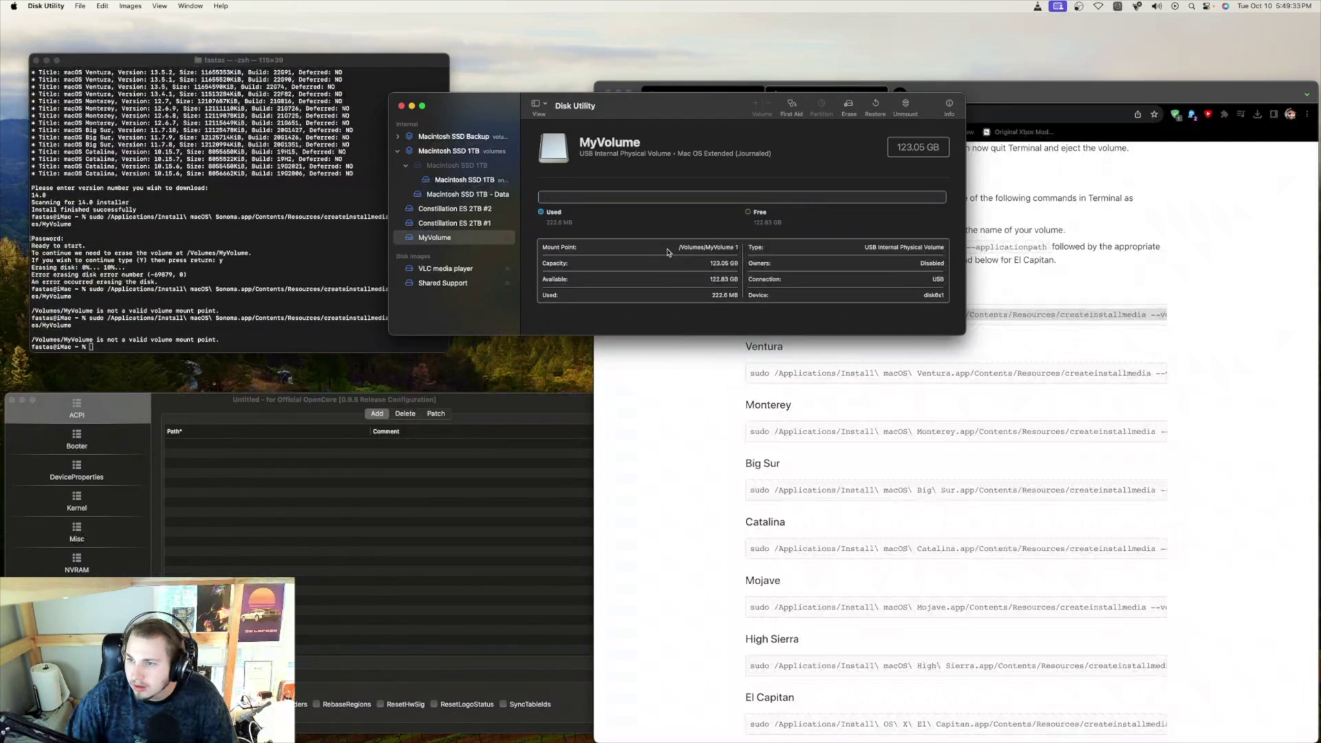
right_click(457, 239)
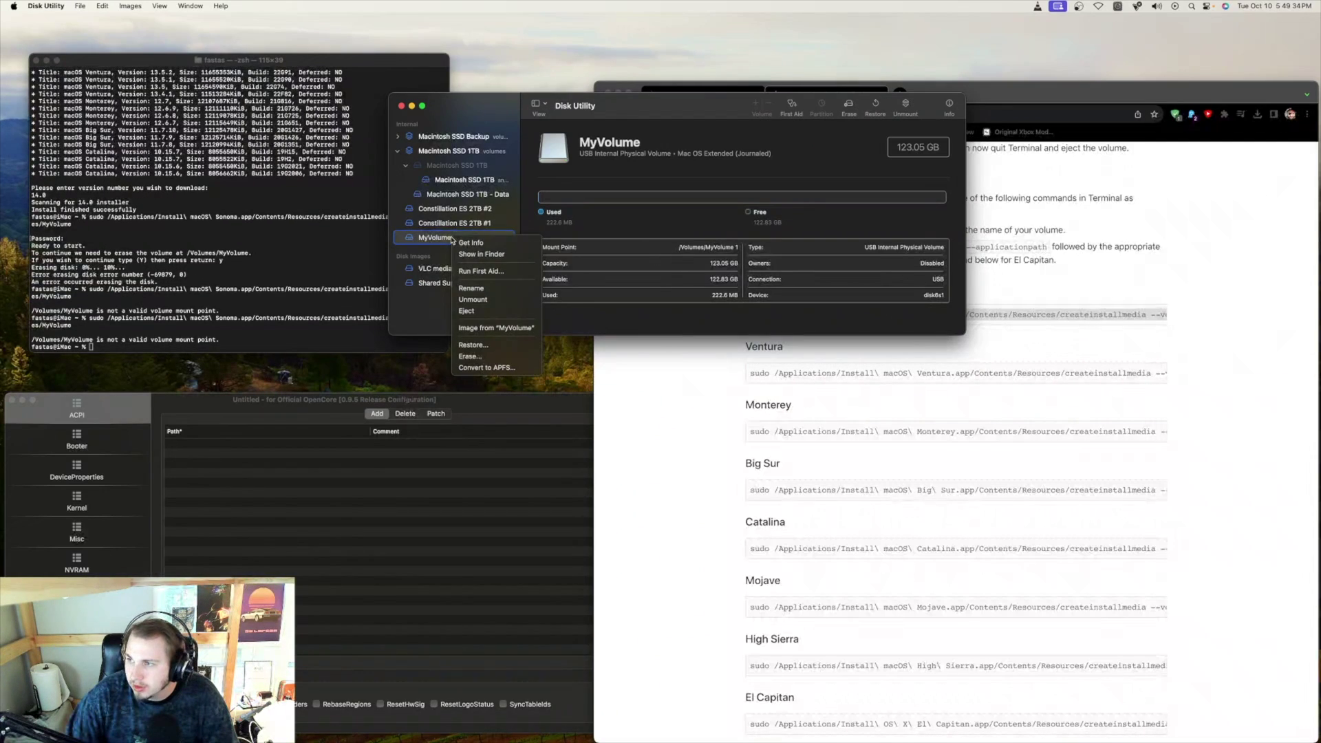
left_click(497, 300)
right_click(467, 237)
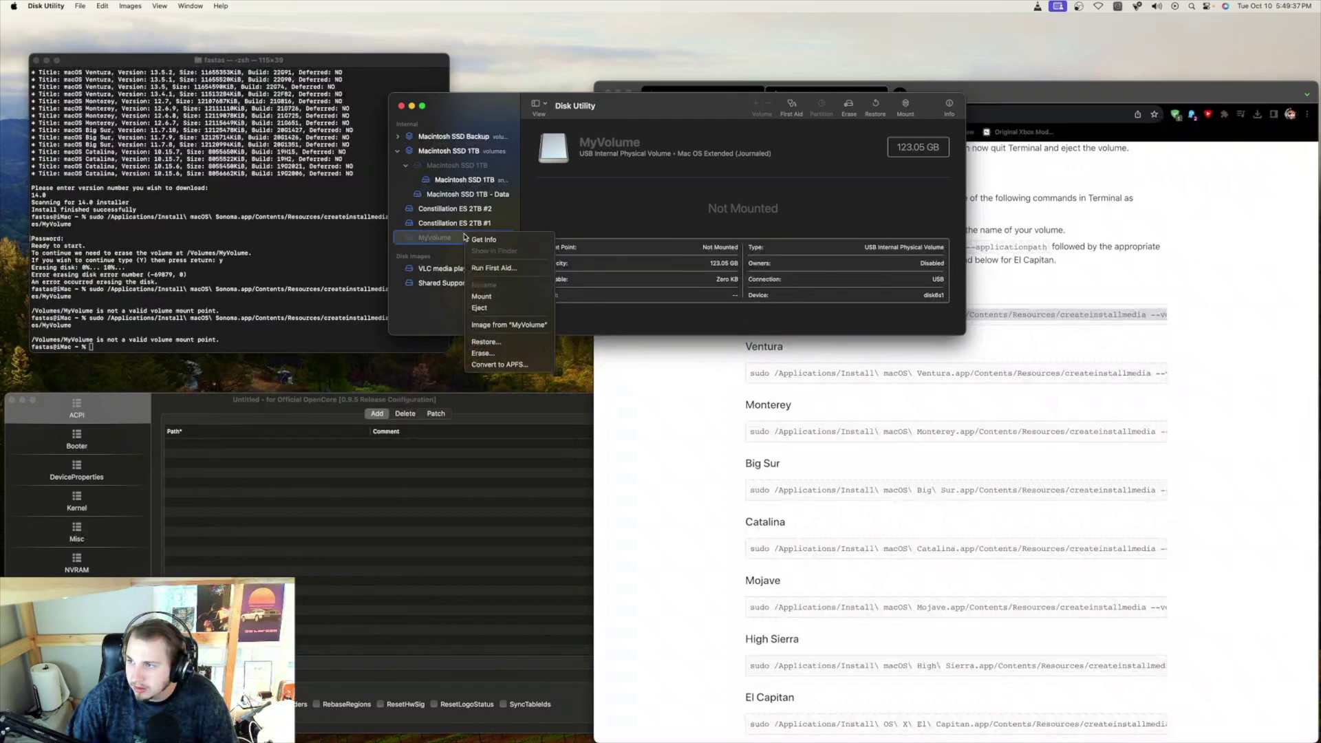
left_click(482, 296)
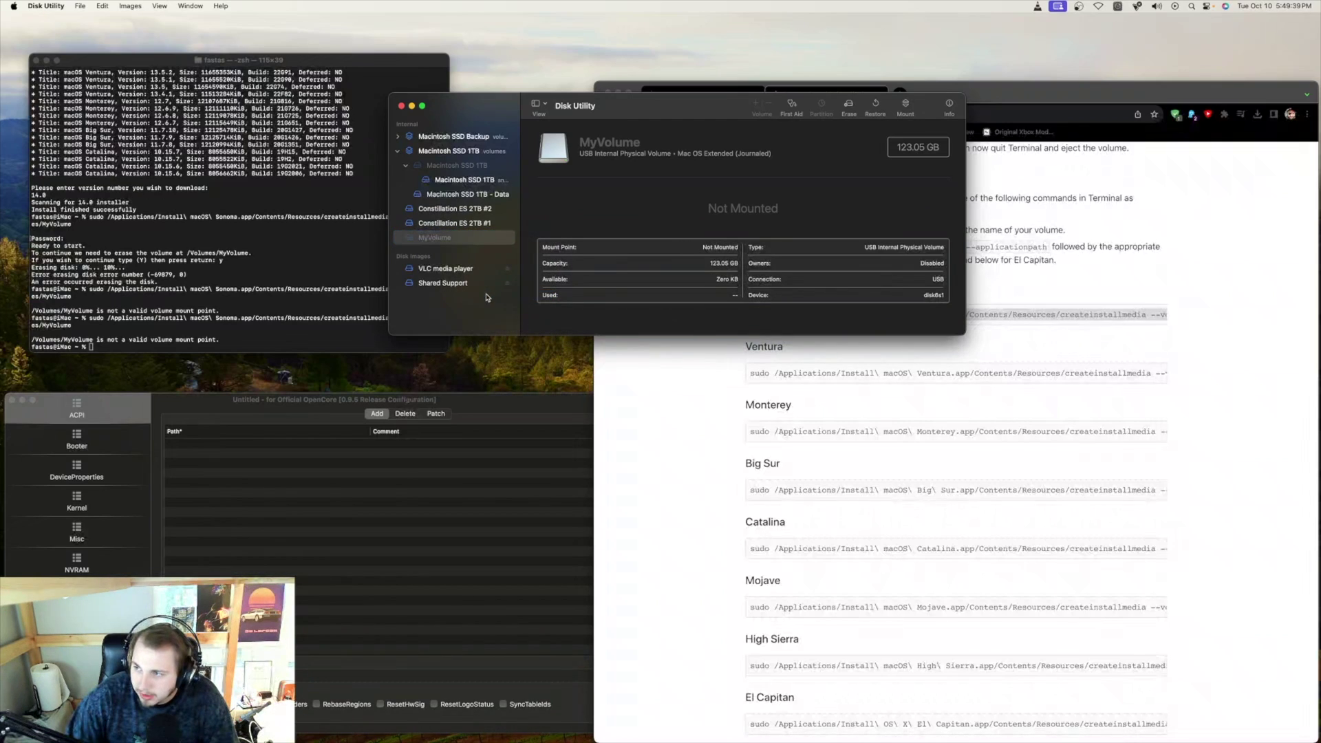
- Rerun createinstallmedia and confirm the erase so MyVolume becomes Install macOS Sonoma media
left_click(331, 275)
key("Up")
key("Return")
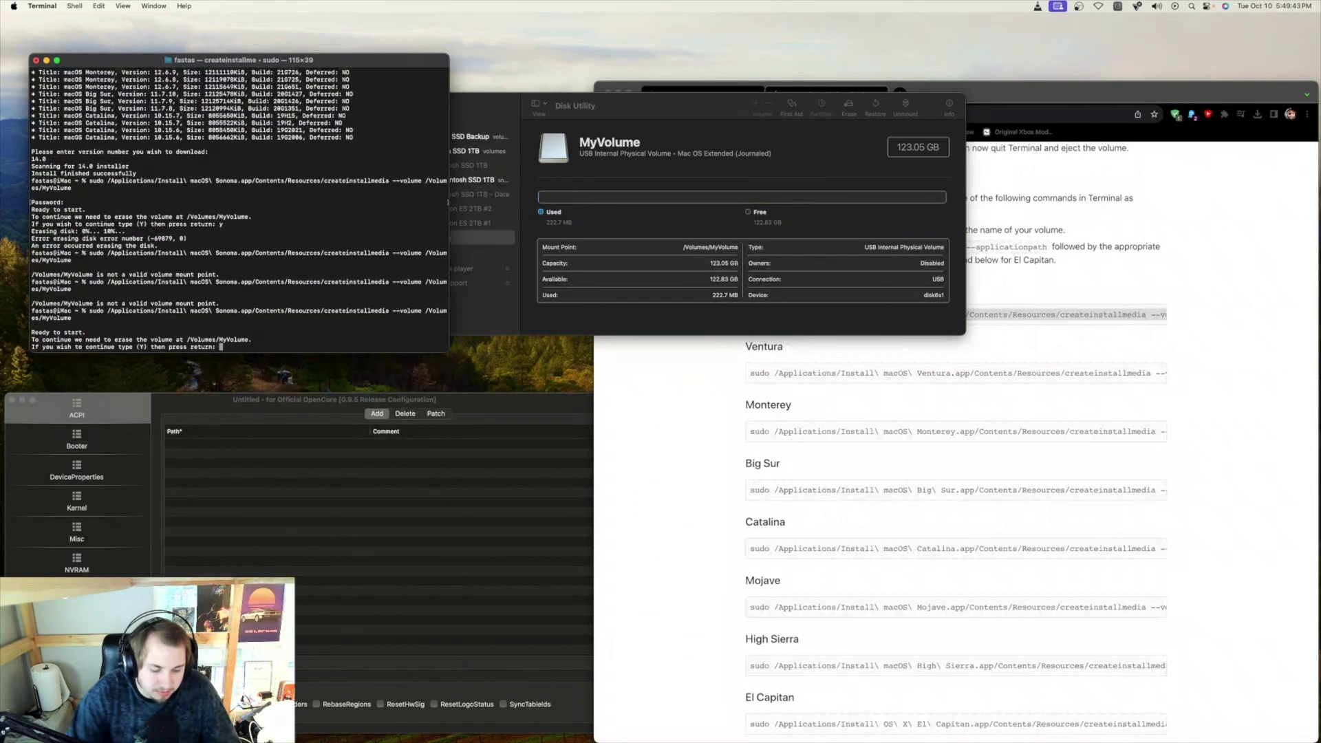
type("y")
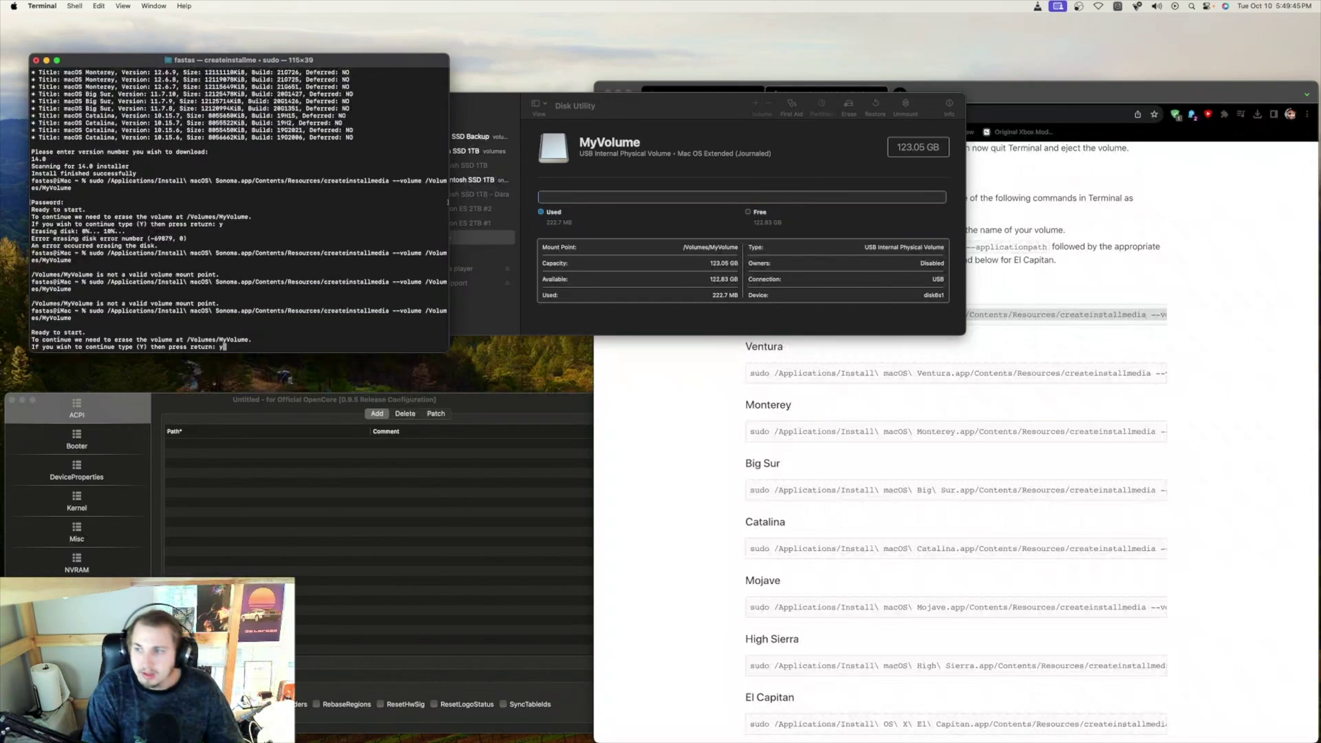
key("Return")
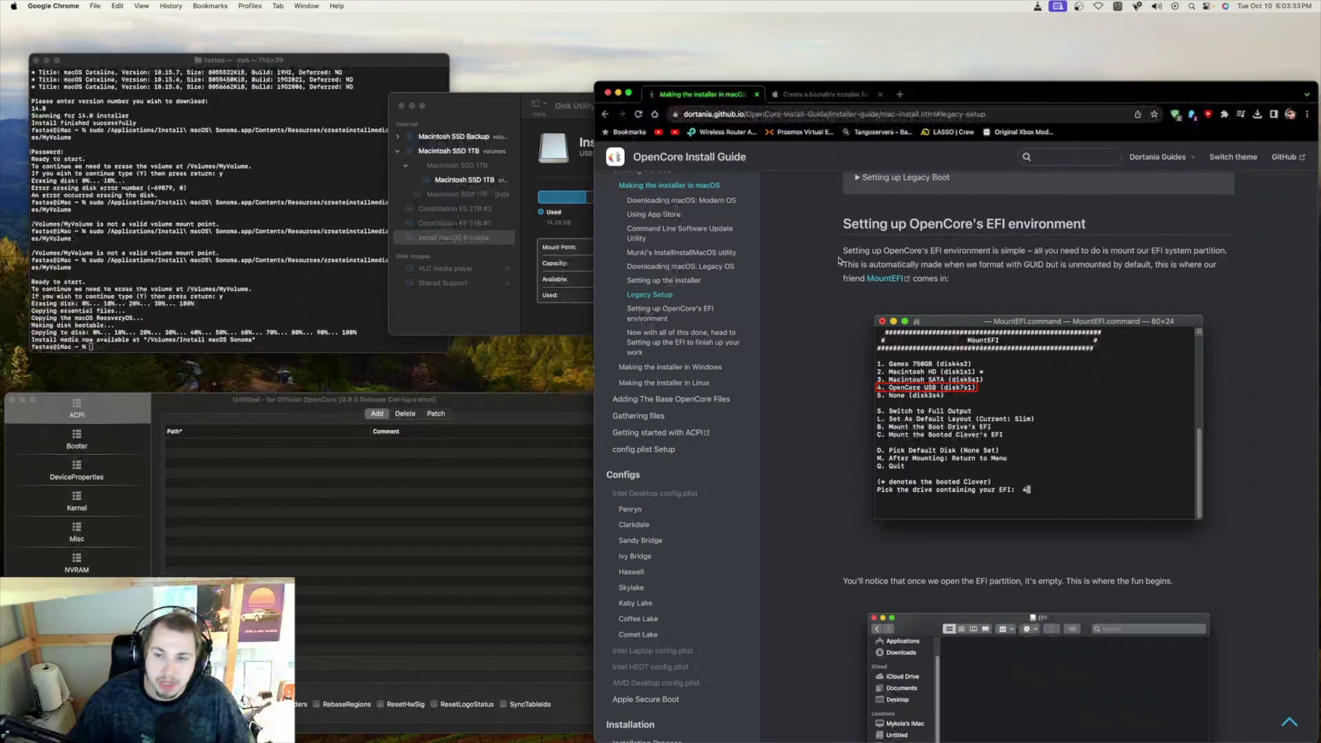
left_click_drag(845, 222, 1003, 224)
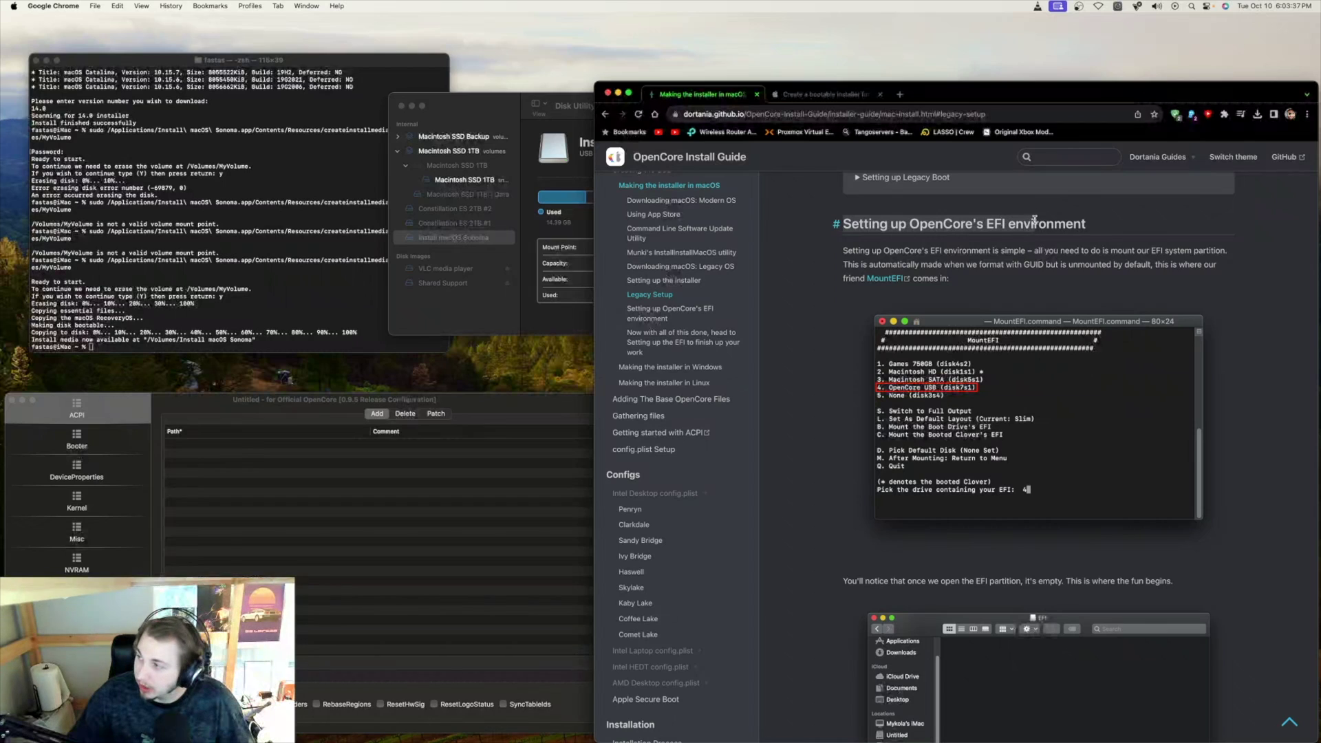
- Highlight the 'Setting up OpenCore's EFI environment' heading, hide Chrome and bring the OpenCore Configurator window into view
left_click_drag(1002, 225, 1084, 223)
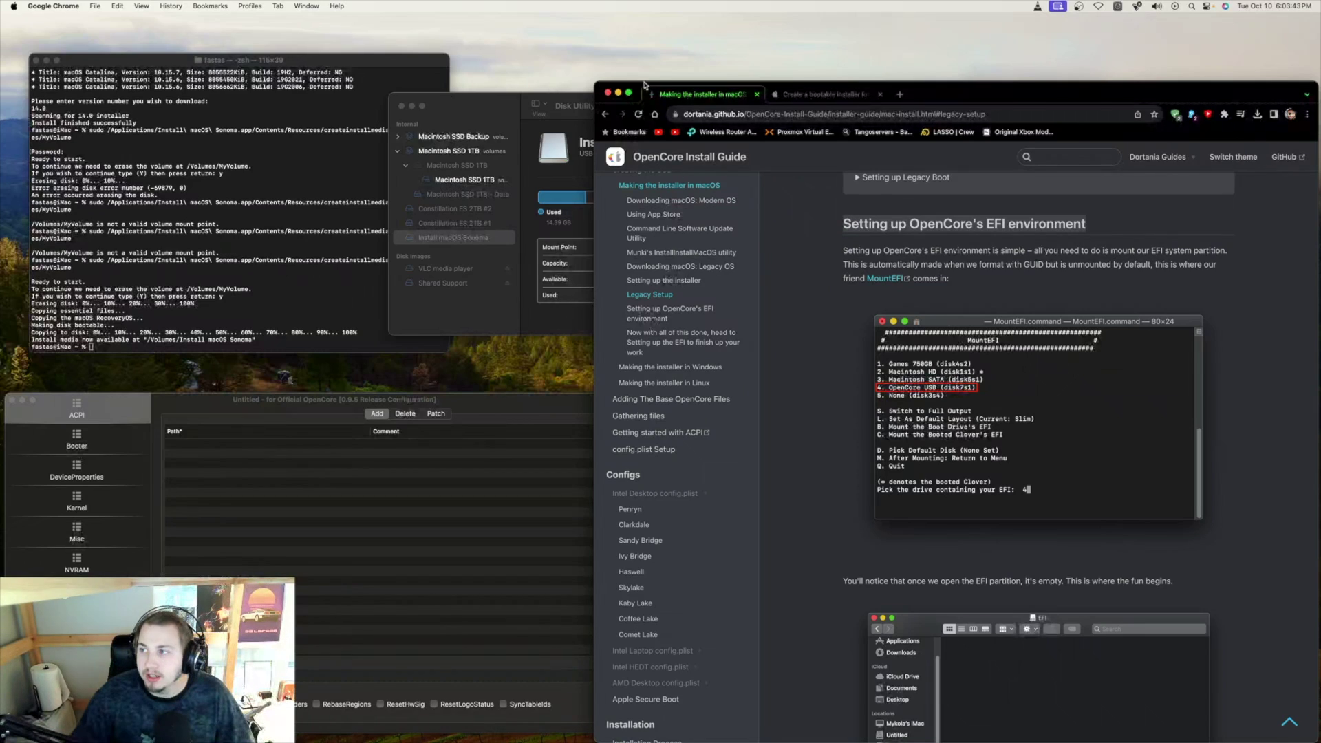
left_click(617, 94)
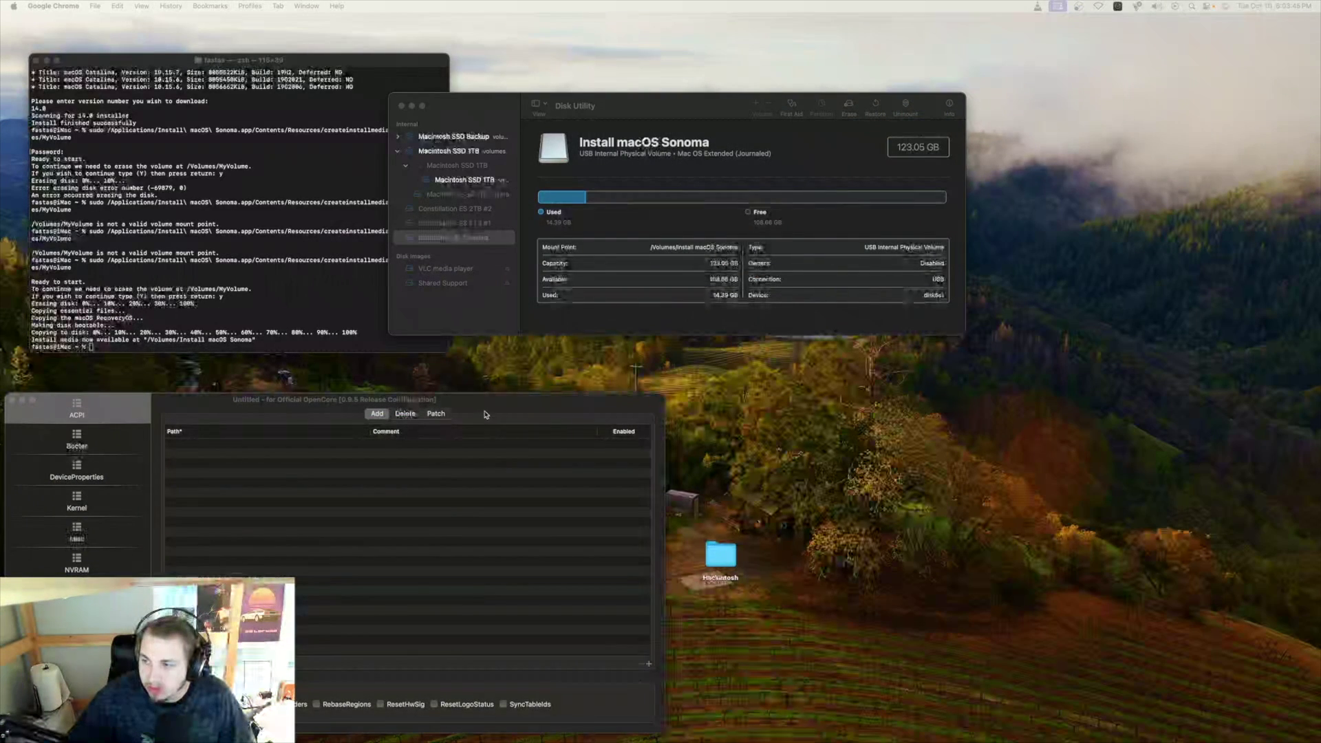
mouse_move(482, 405)
left_mouse_down()
mouse_move(575, 380)
mouse_move(855, 376)
left_mouse_up()
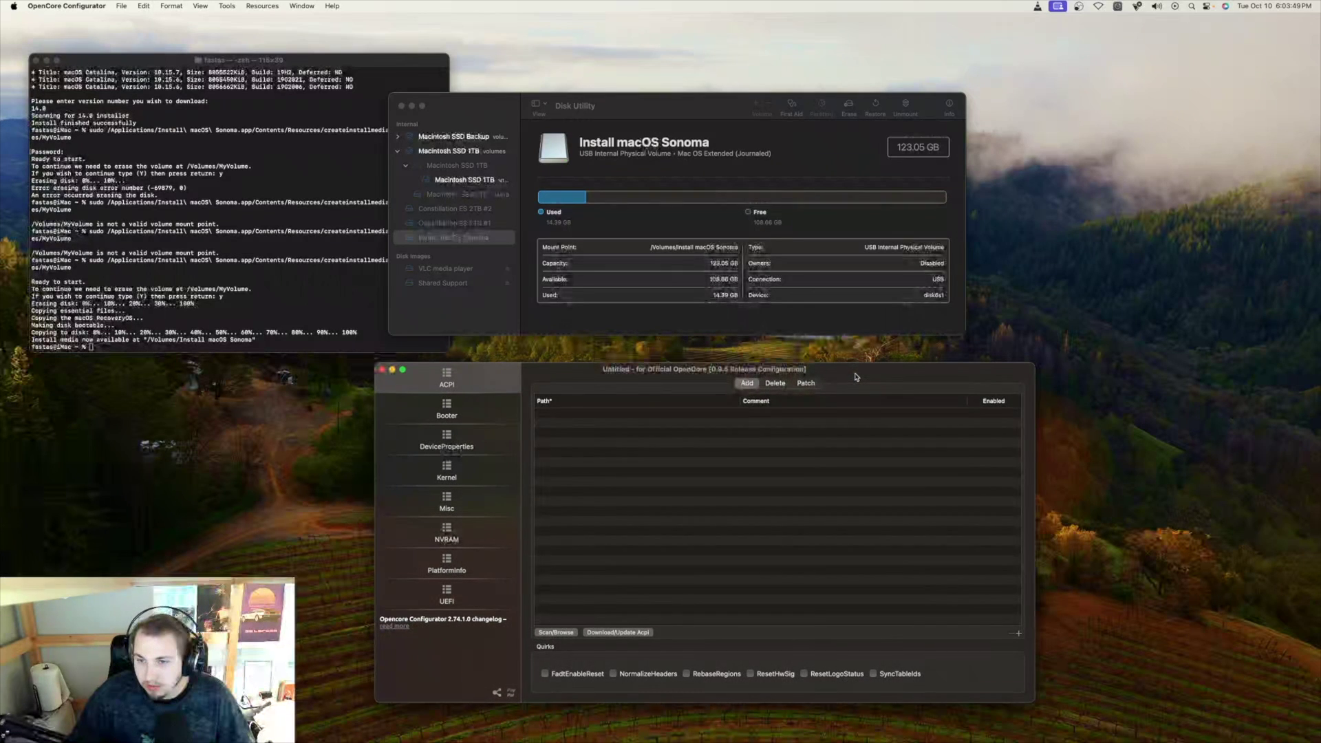
key("super+Tab")
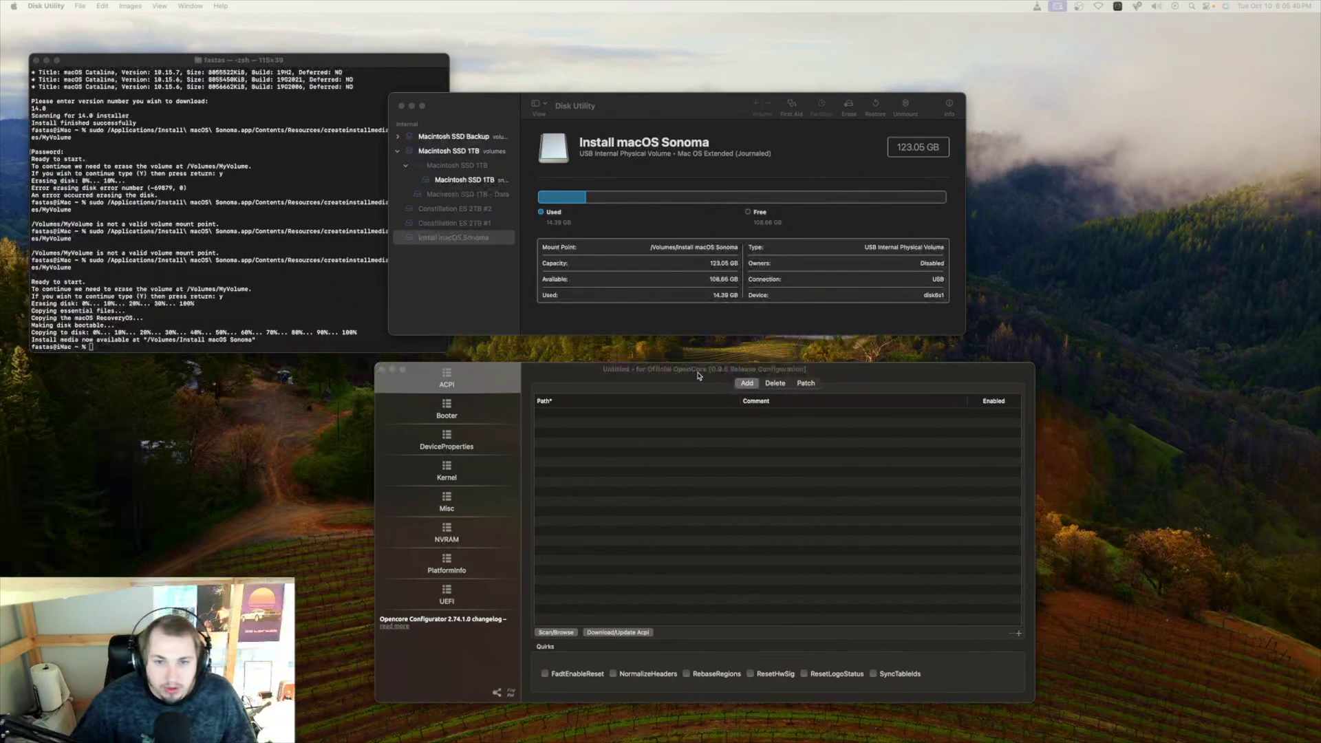
left_click_drag(679, 367, 684, 365)
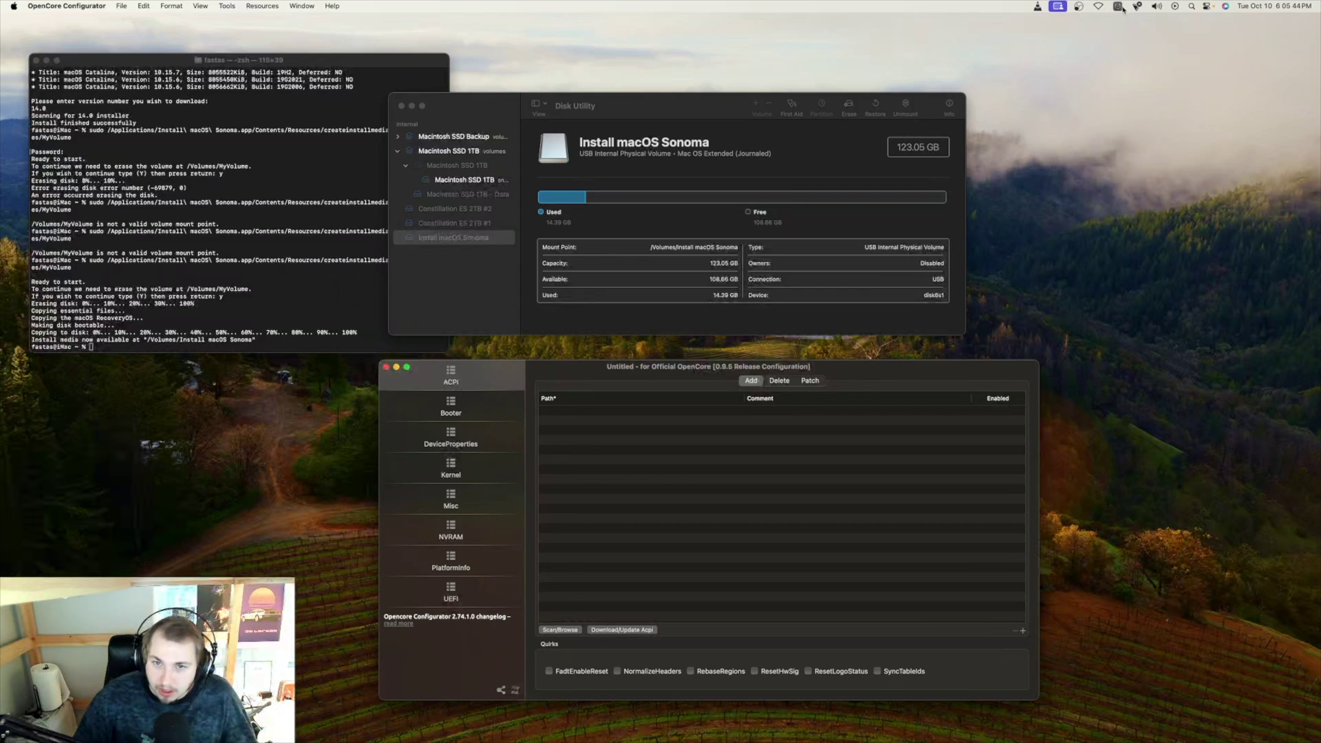
- Mount the USB drive's EFI partition on disk4s1 from the menu-bar EFI mounter
left_click(119, 9)
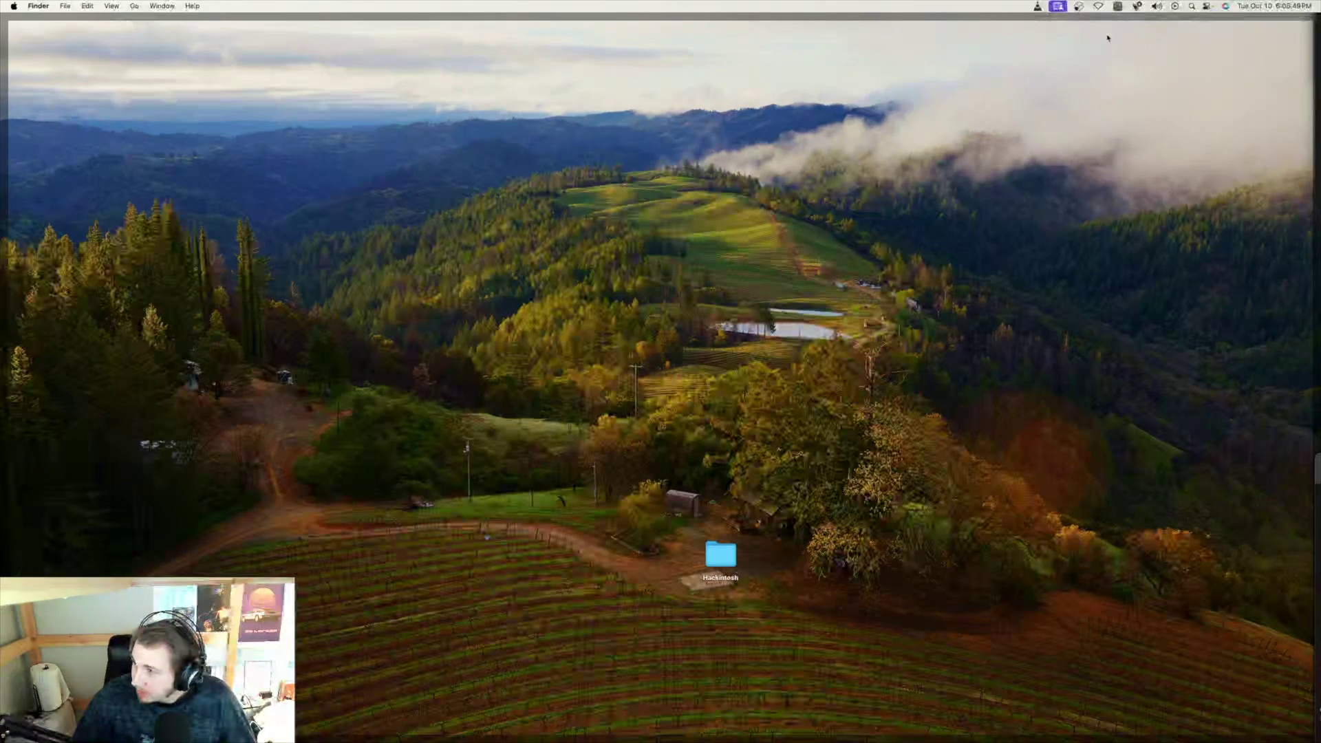
left_click(1125, 21)
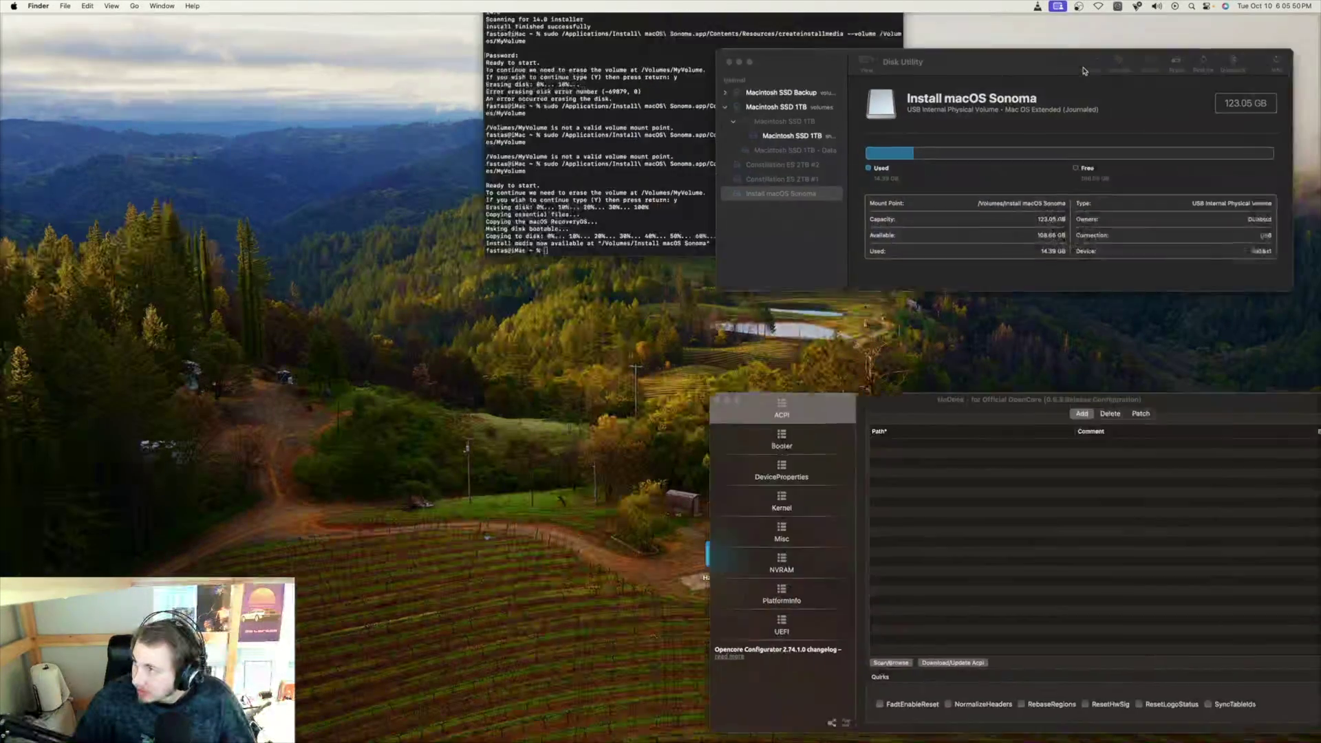
left_click(1118, 6)
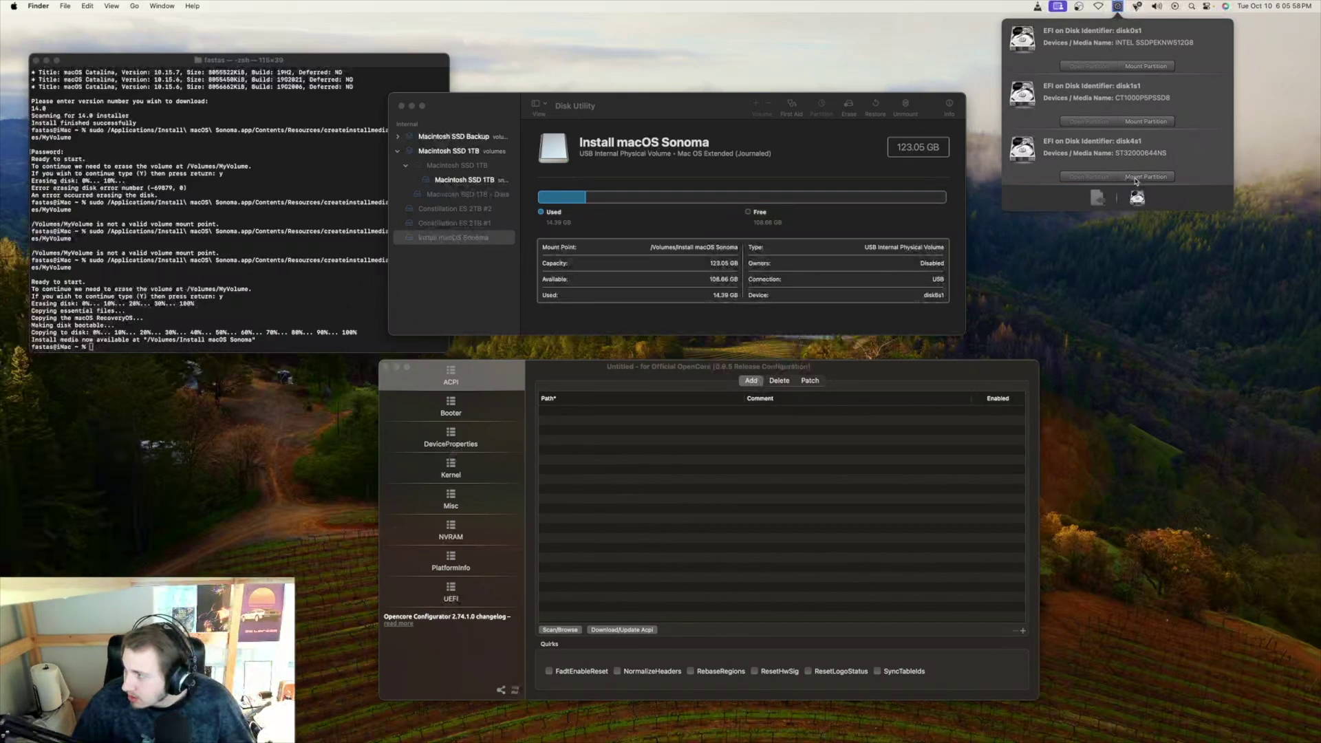
left_click(1147, 178)
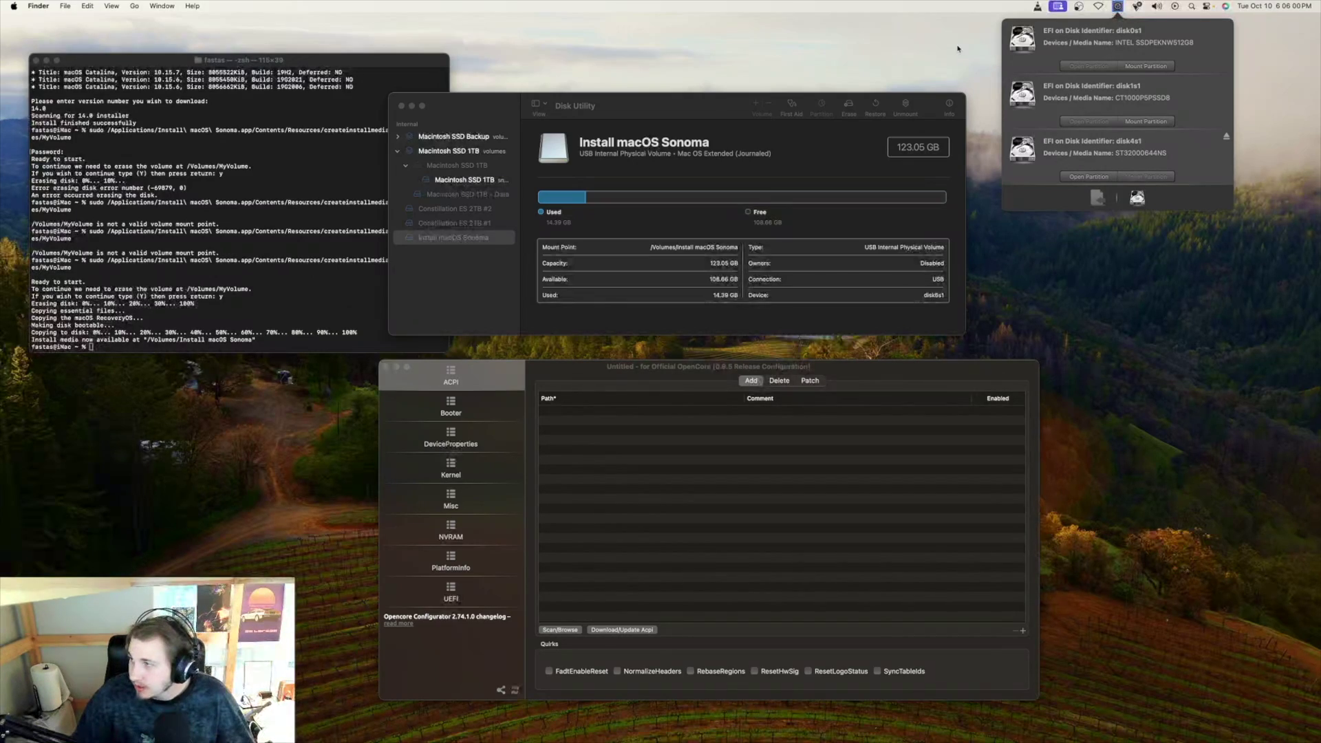
key("F11")
key("F11")
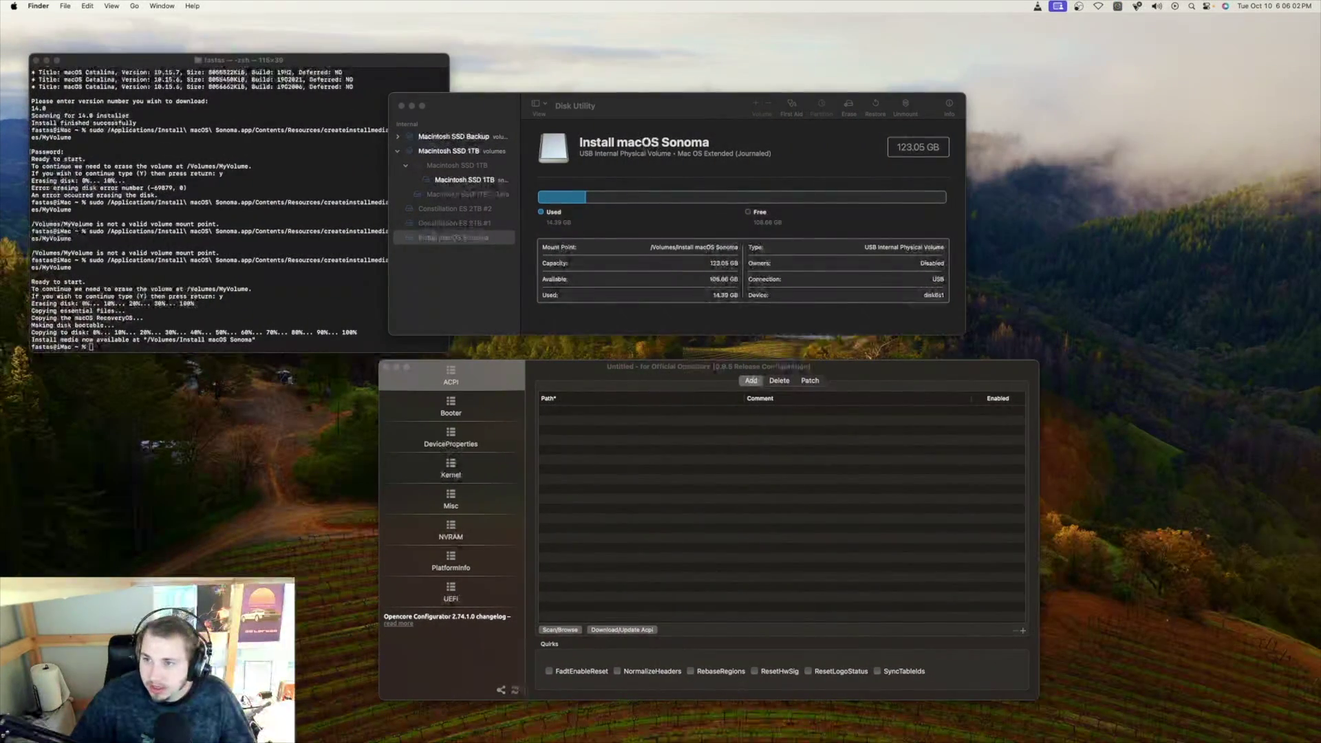
- Open the mounted EFI partition in Finder and arrange it beside OpenCore Configurator and Disk Utility
mouse_move(375, 282)
left_mouse_down()
mouse_move(1052, 273)
mouse_move(1123, 175)
left_mouse_up()
double_click(1096, 150)
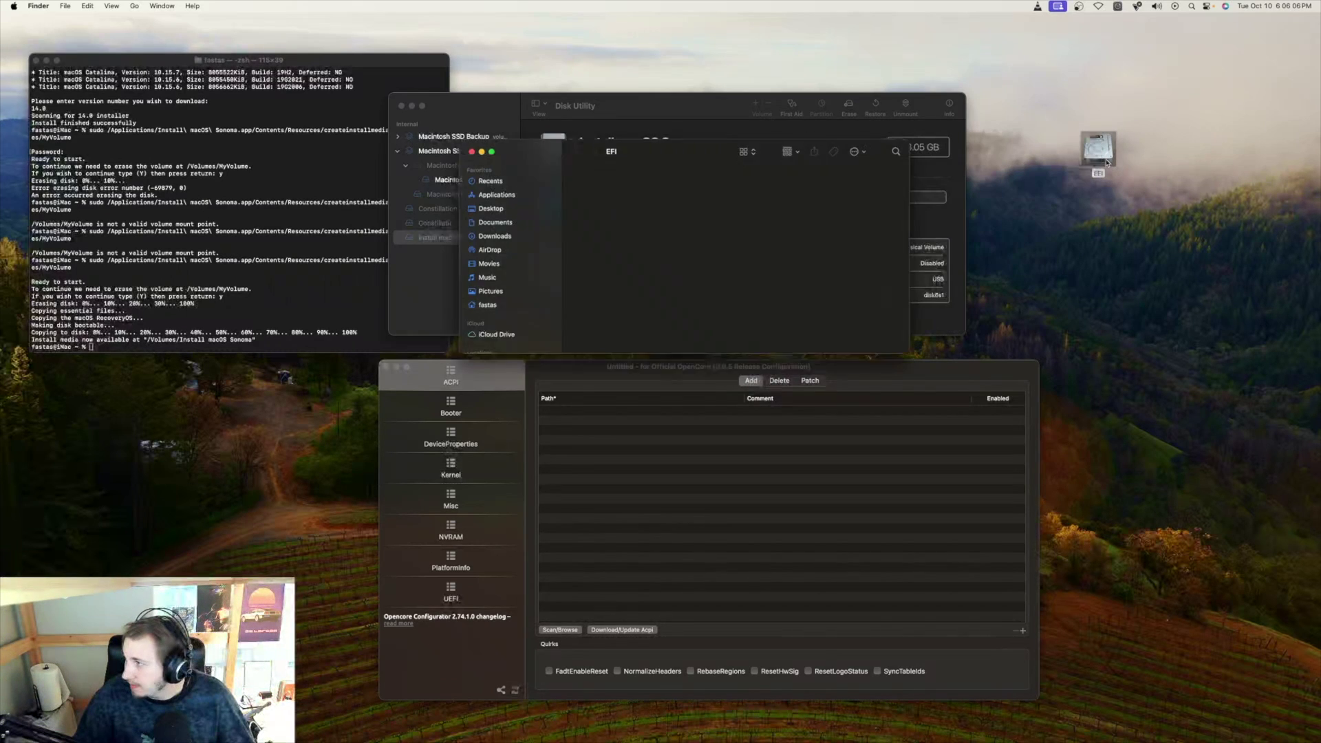
mouse_move(605, 105)
left_mouse_down()
mouse_move(321, 370)
mouse_move(266, 450)
left_mouse_up()
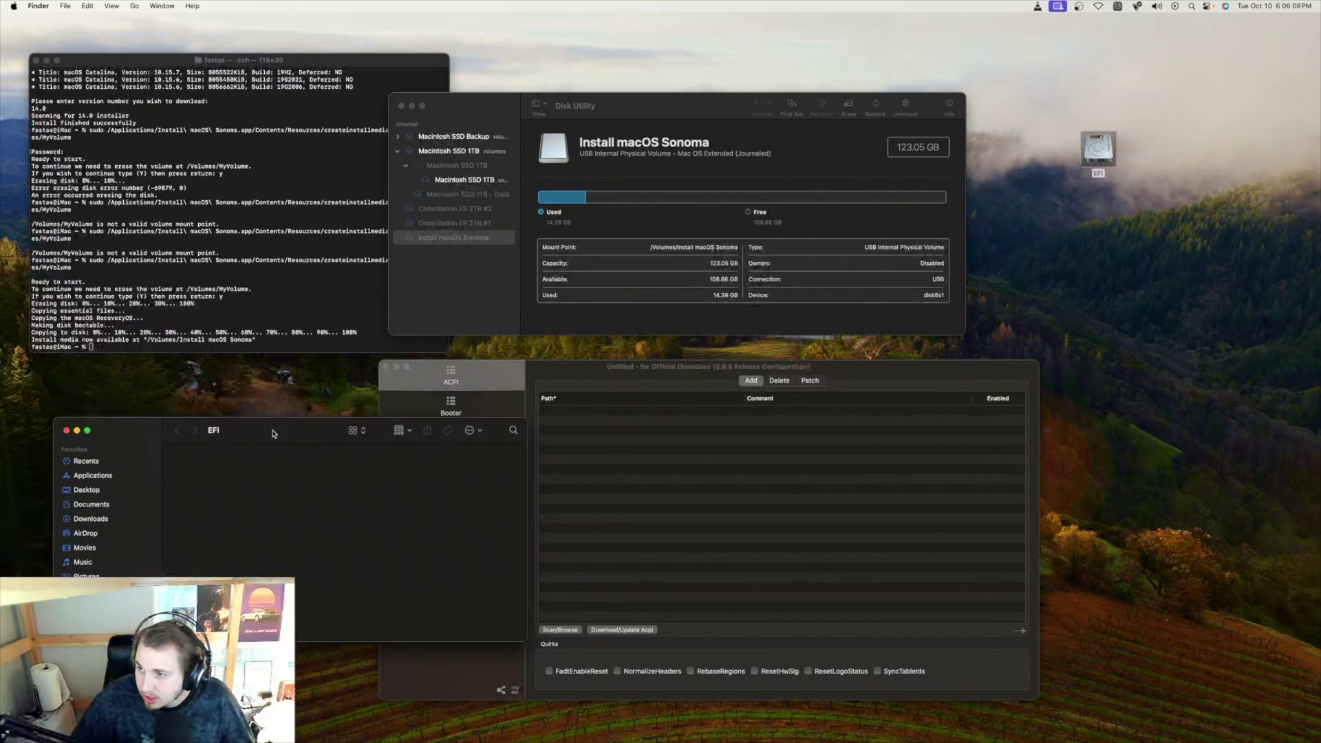
left_click_drag(592, 376, 829, 367)
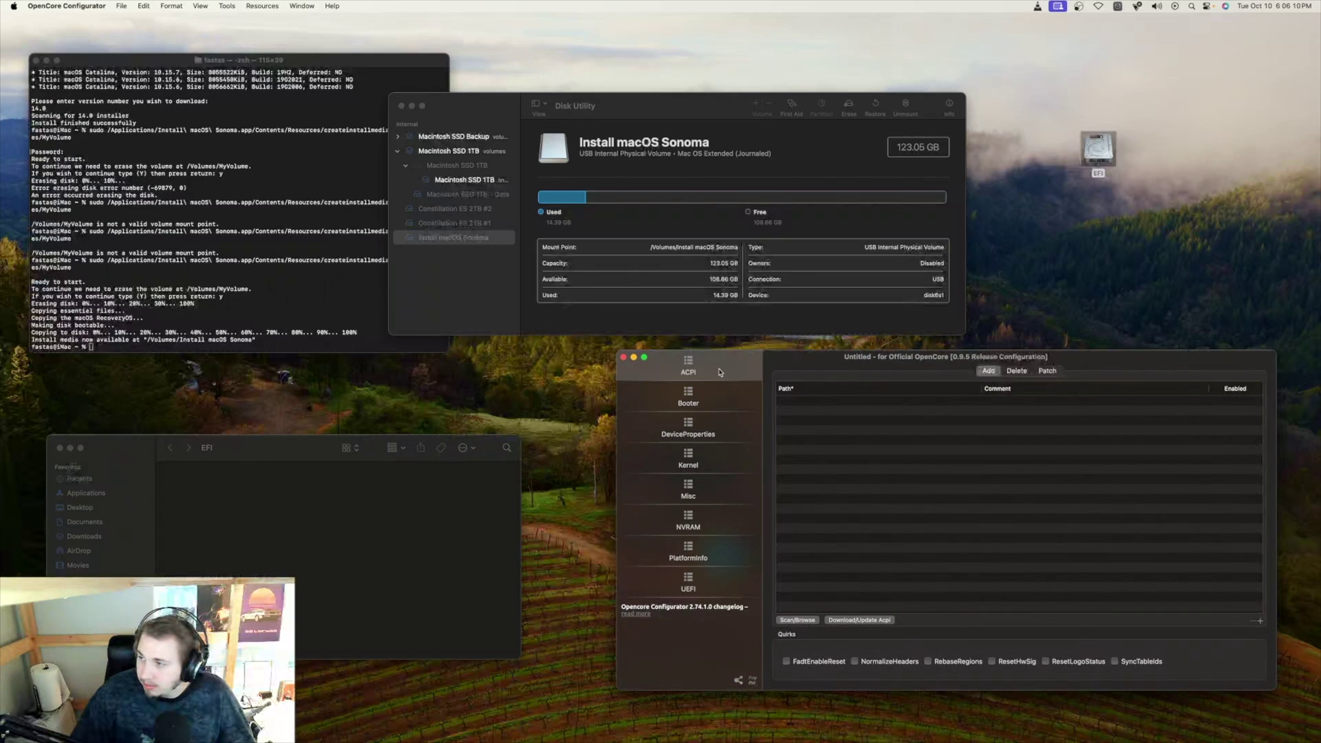
left_click_drag(670, 105, 743, 72)
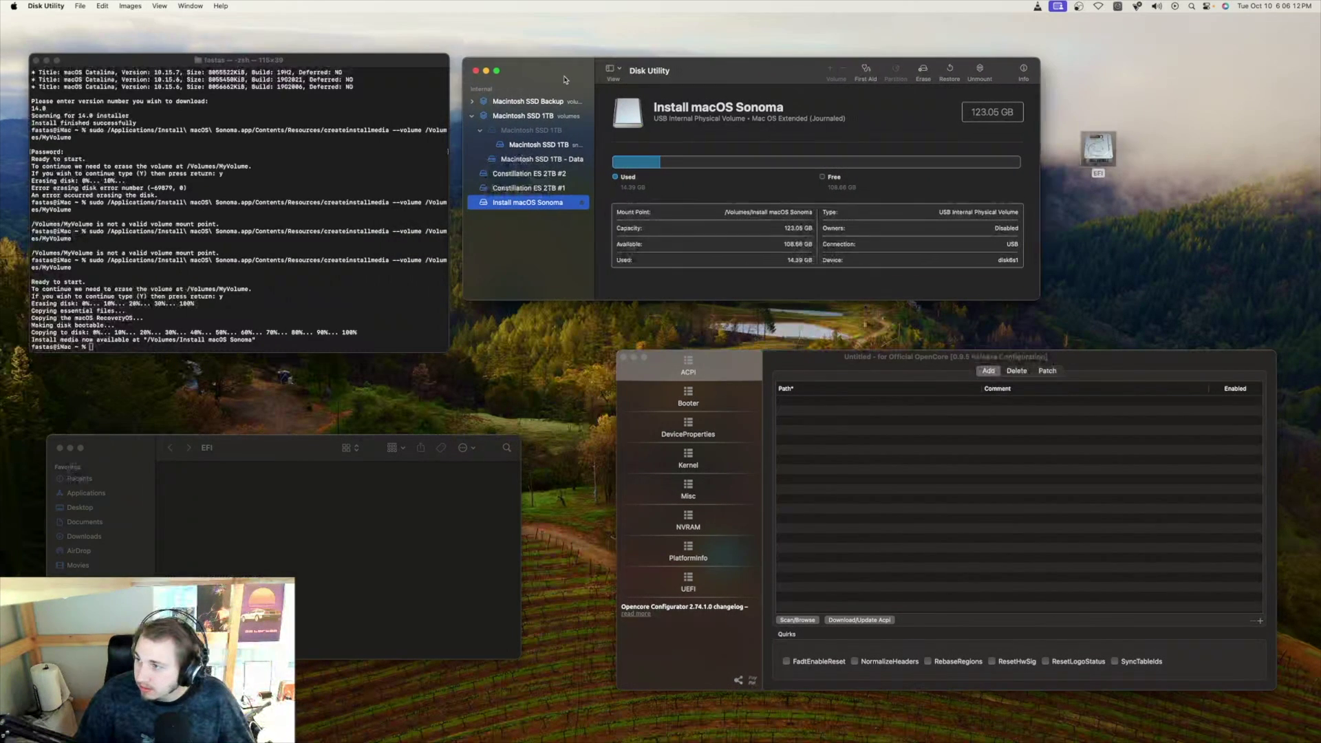
- Launch Tools > EFI Maker and choose Comet Lake as the desktop CPU generation
left_click(823, 361)
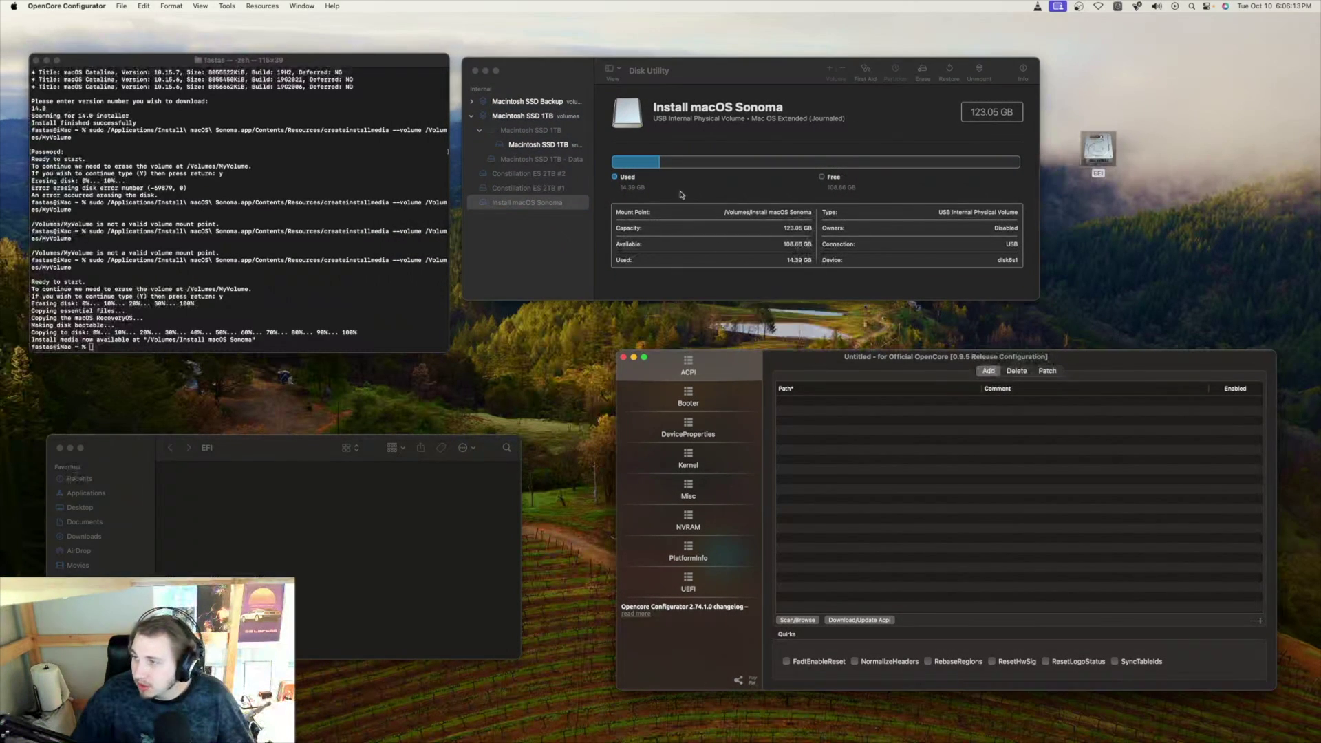
left_click(225, 6)
left_click(248, 48)
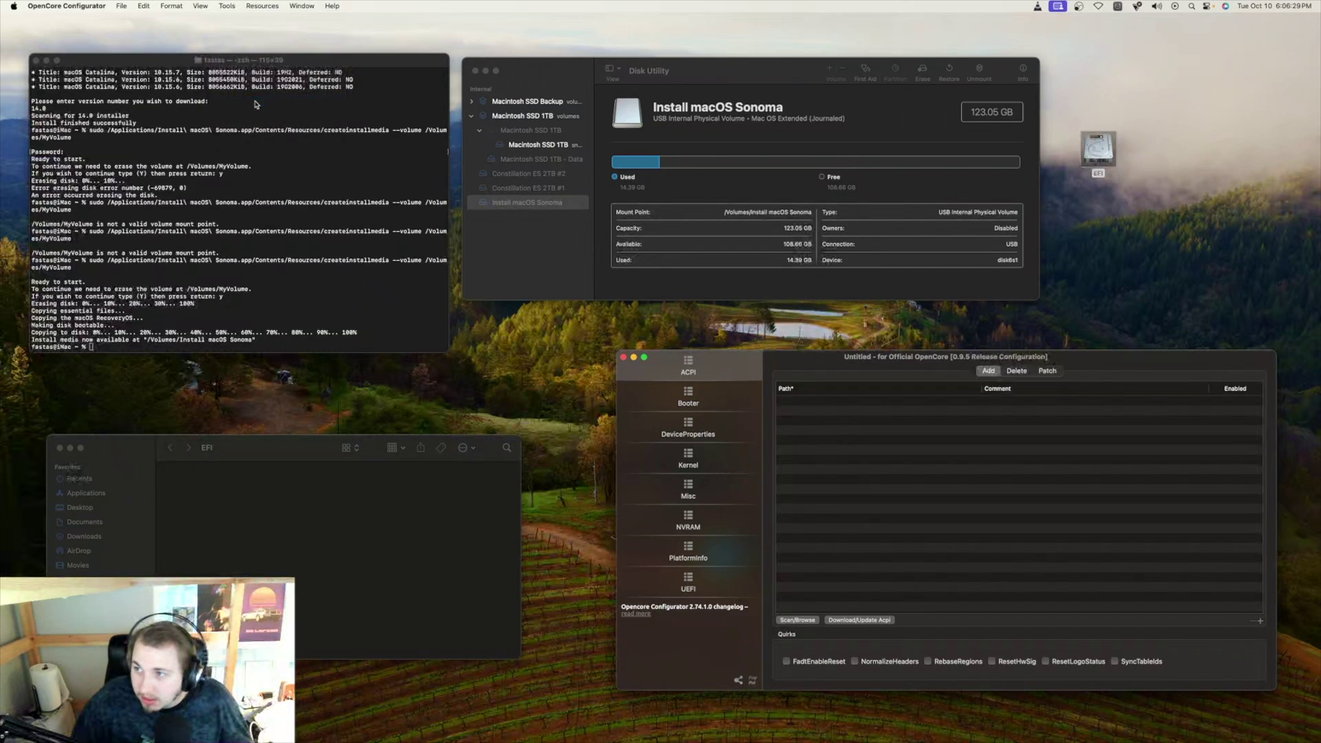
left_click_drag(250, 24, 554, 164)
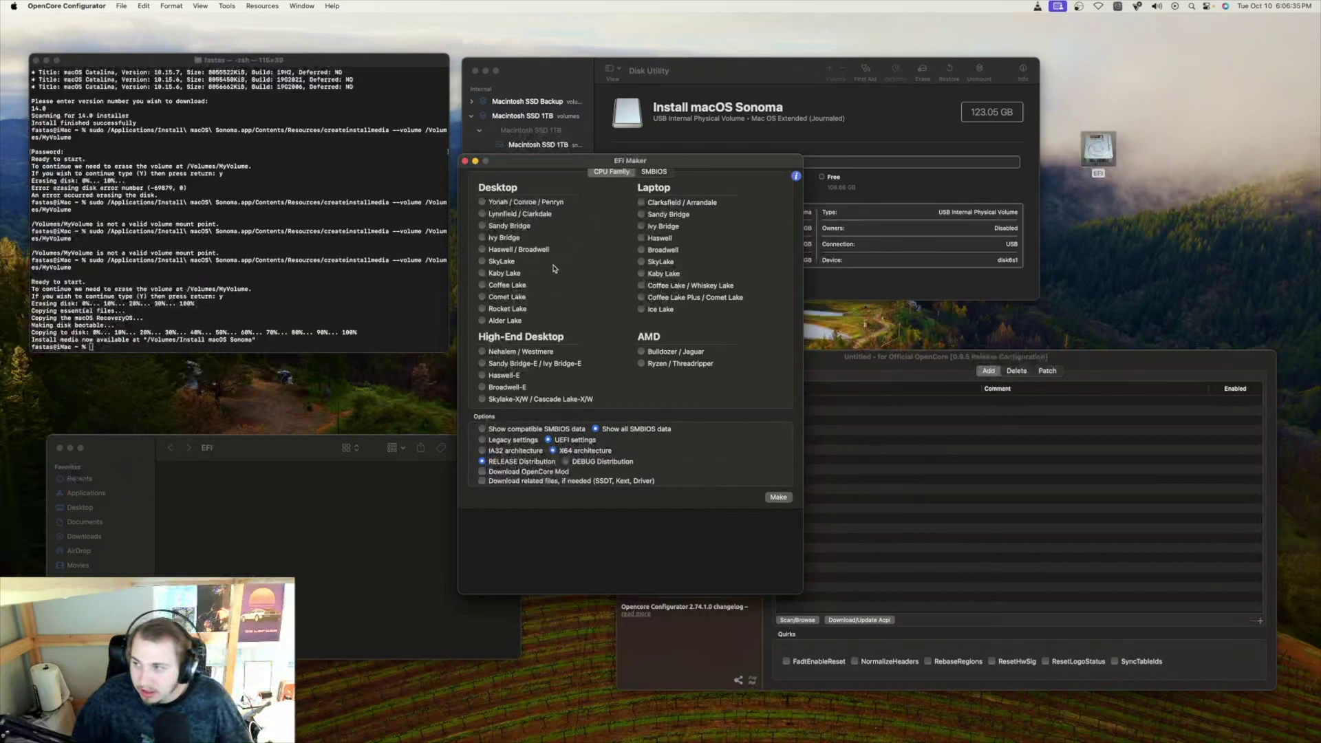
left_click(482, 309)
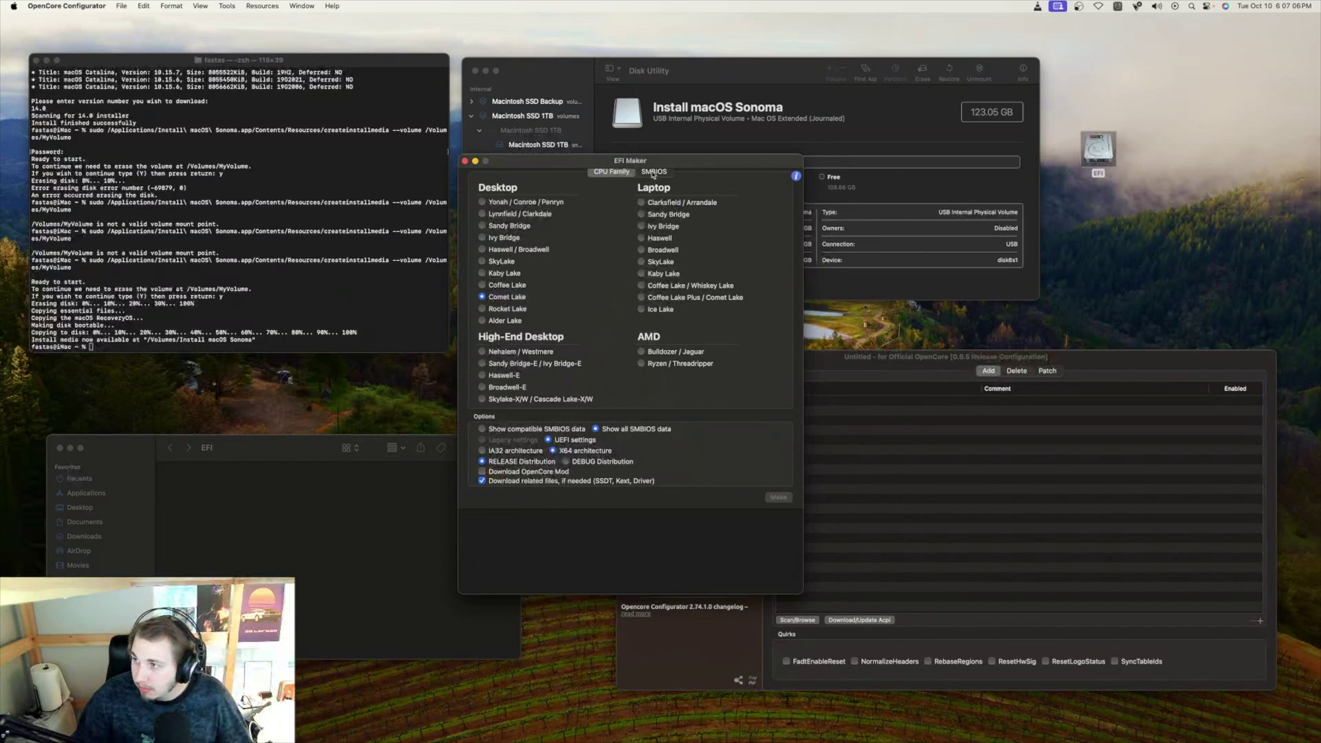
- Set the SMBIOS model to iMac20,2 (27-inch, Retina 5K, 2020)
left_click(653, 174)
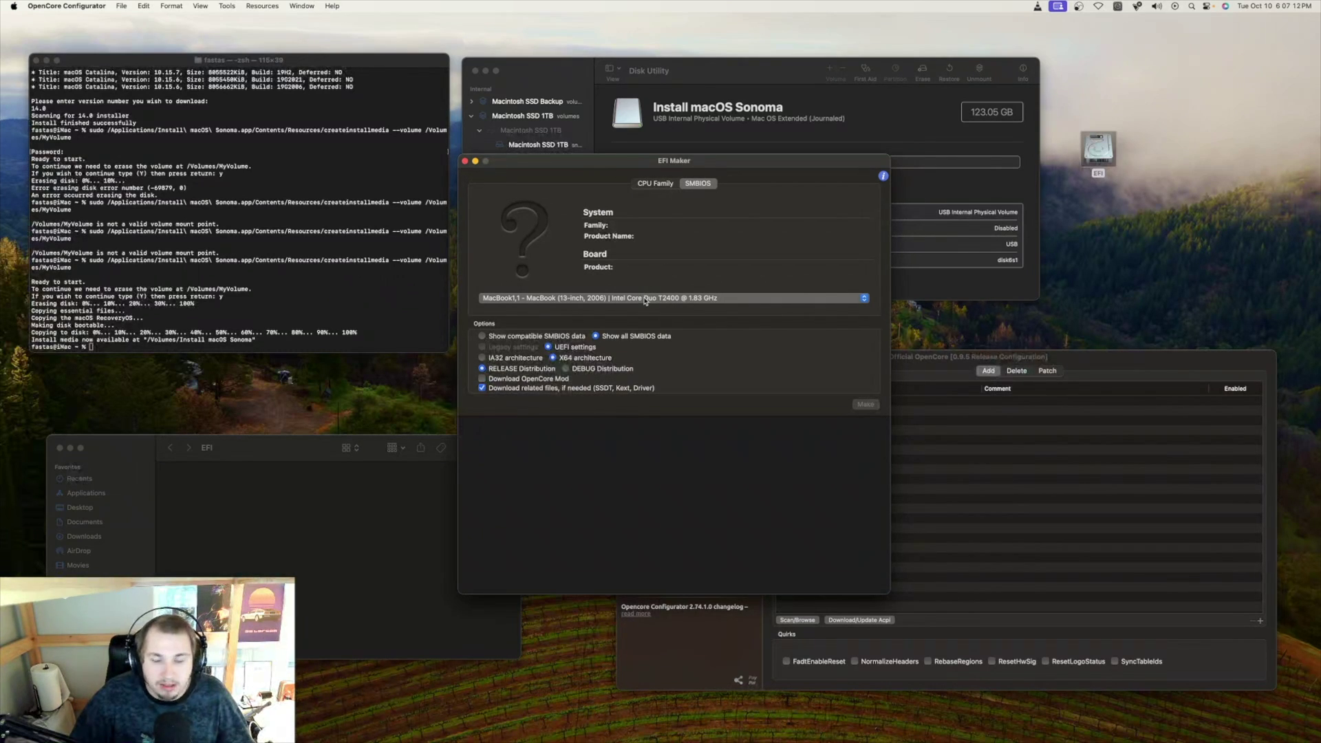
left_click(645, 300)
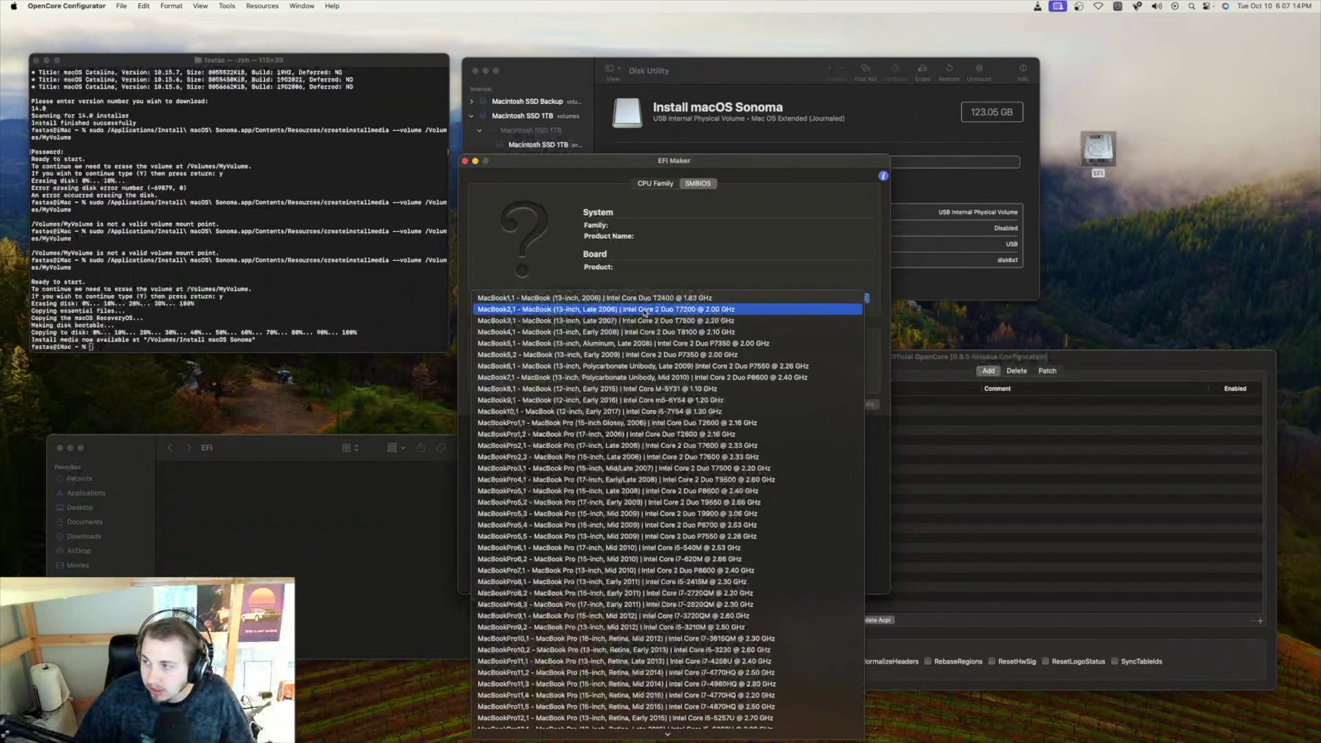
scroll(645, 314, "down", 1)
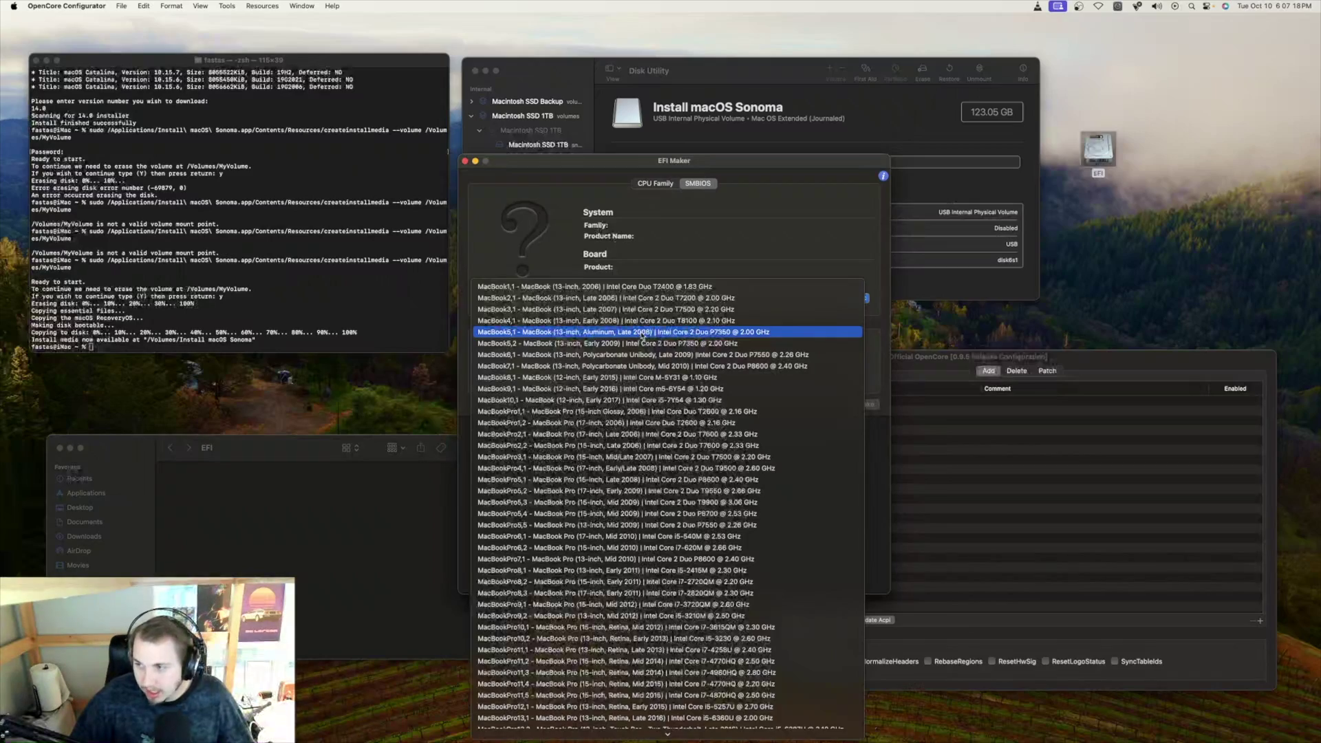
scroll(645, 335, "down", 3)
scroll(644, 336, "down", 5)
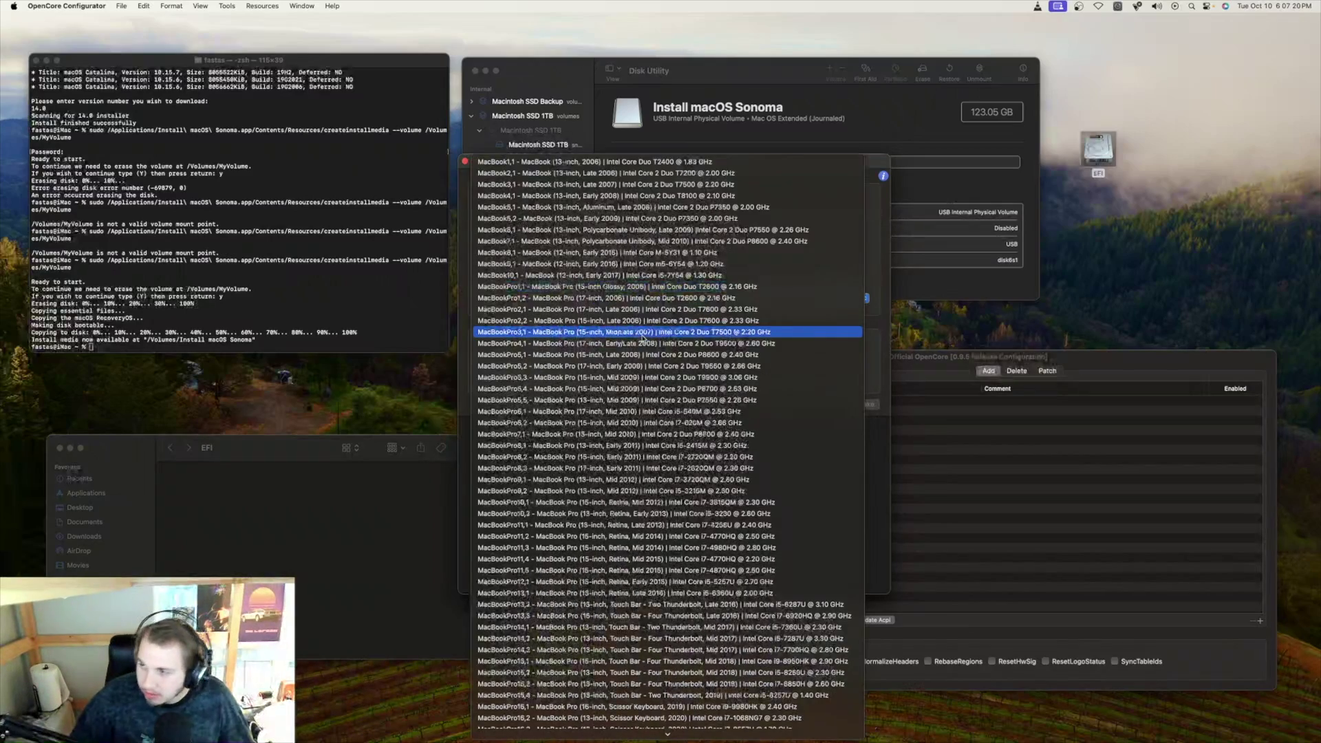
scroll(645, 335, "down", 5)
scroll(645, 335, "down", 5)
scroll(645, 336, "down", 4)
scroll(645, 335, "down", 2)
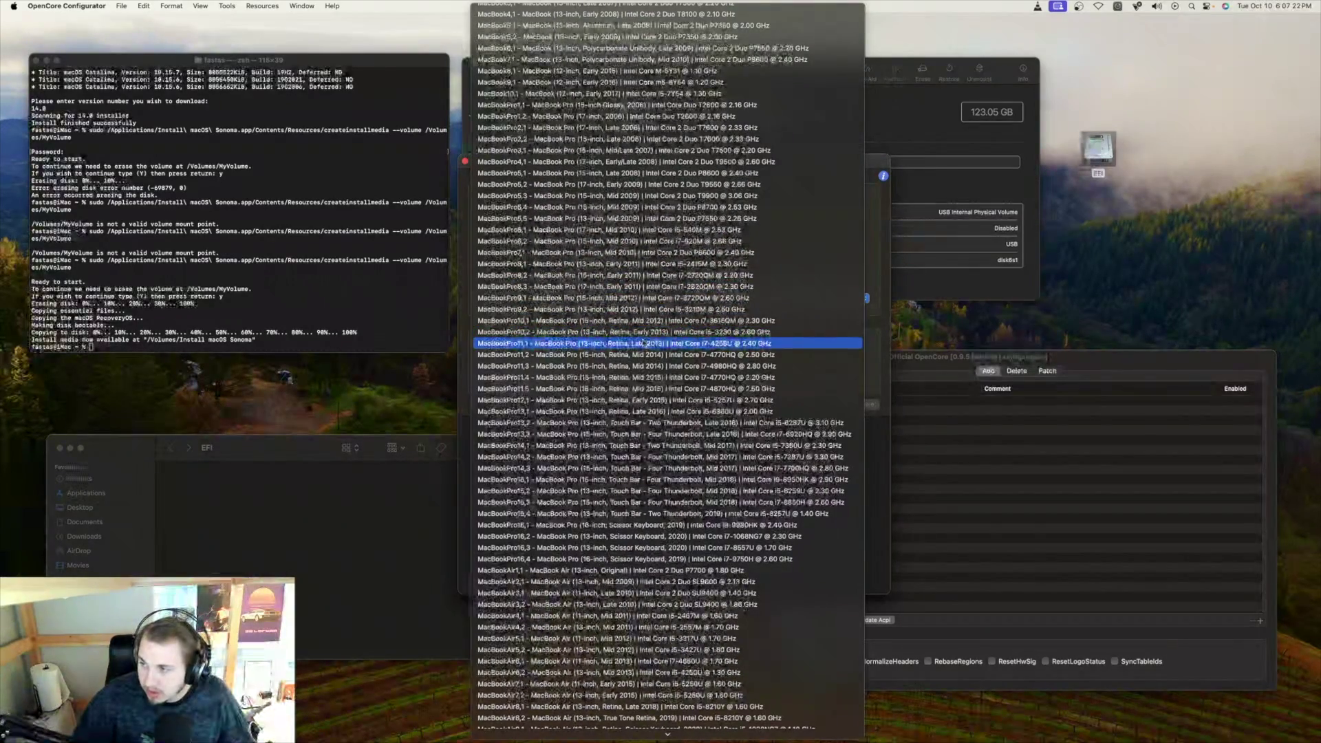
scroll(645, 339, "down", 5)
scroll(646, 342, "down", 5)
scroll(645, 343, "down", 3)
scroll(646, 343, "down", 3)
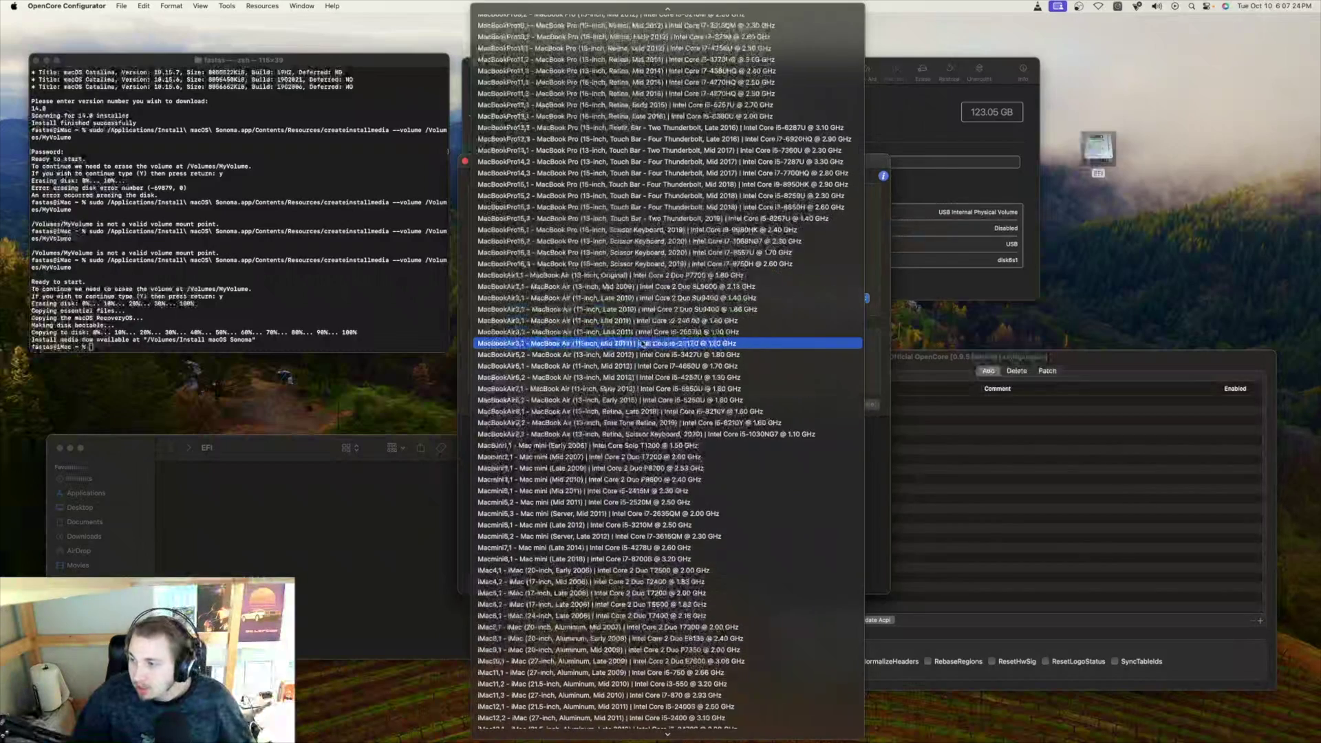
scroll(644, 344, "down", 5)
scroll(644, 346, "down", 5)
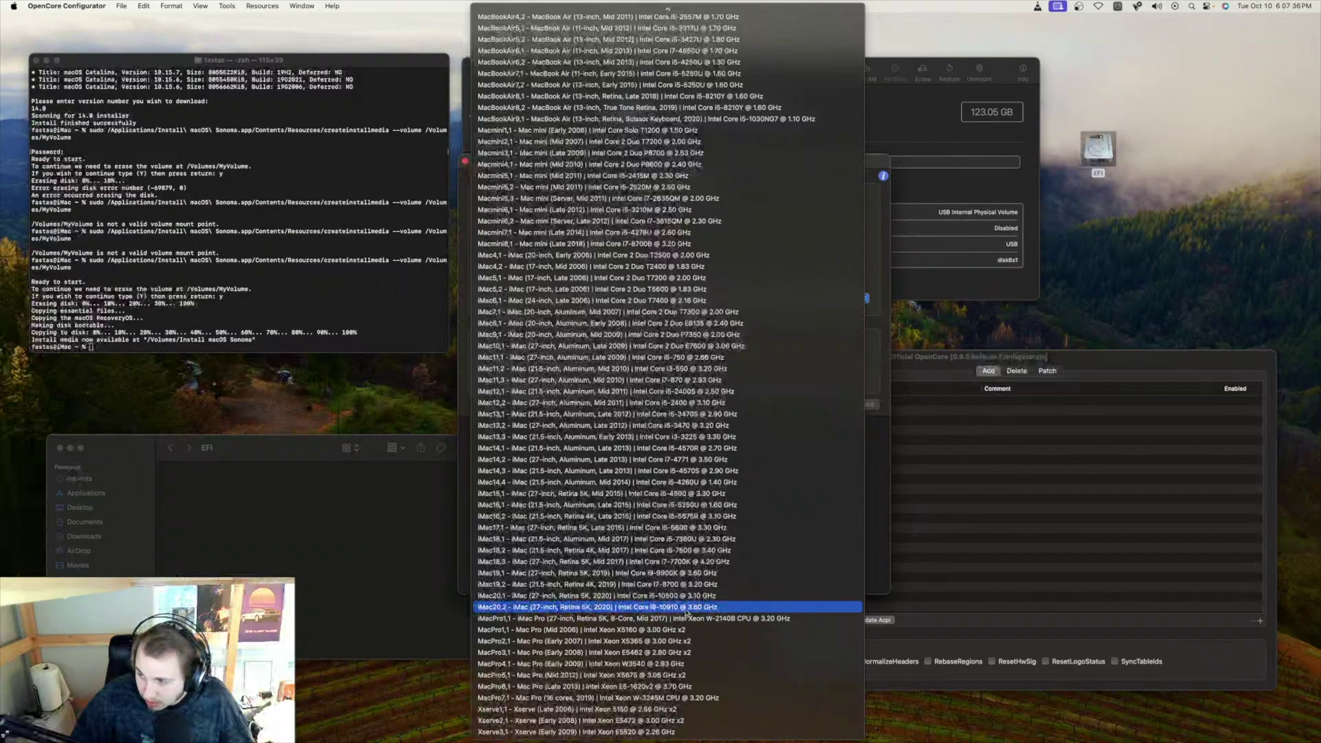
left_click(687, 610)
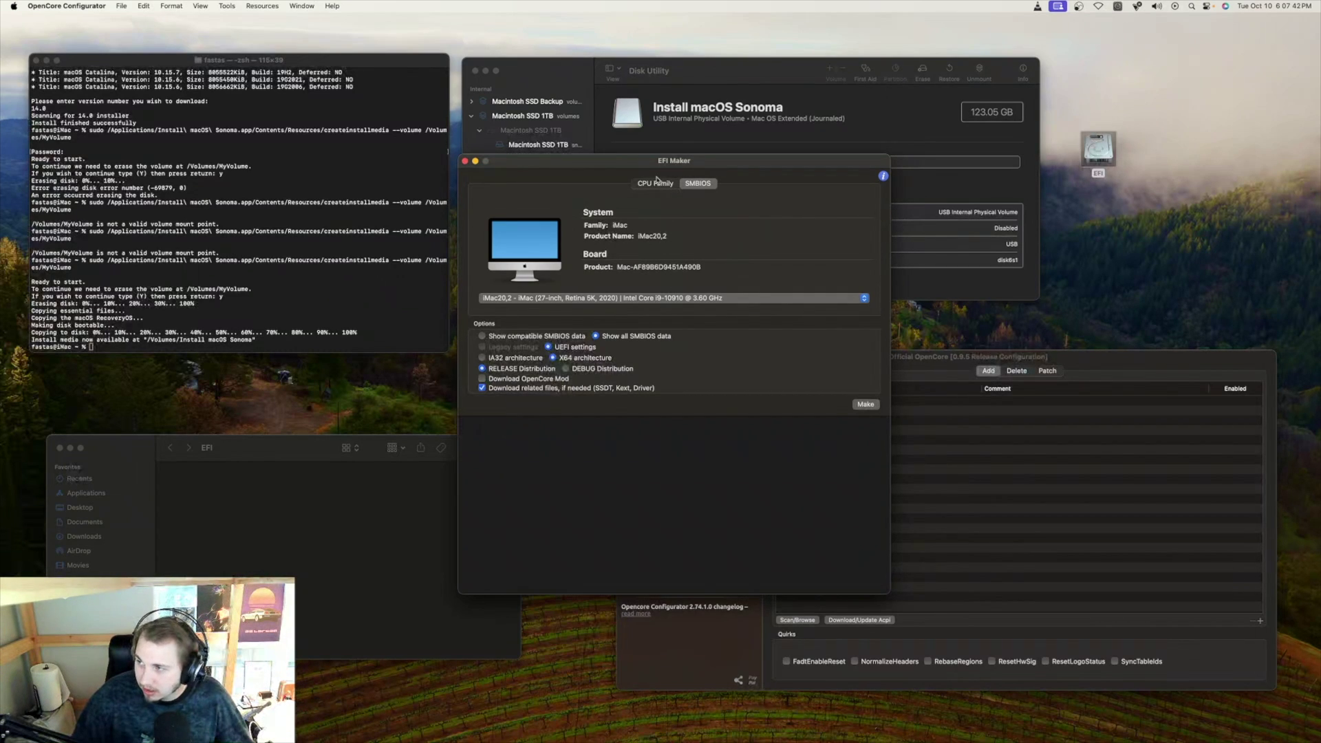
- With Comet Lake selected on CPU Family, make the EFI folder and download its SSDTs, kexts and drivers
left_click(653, 184)
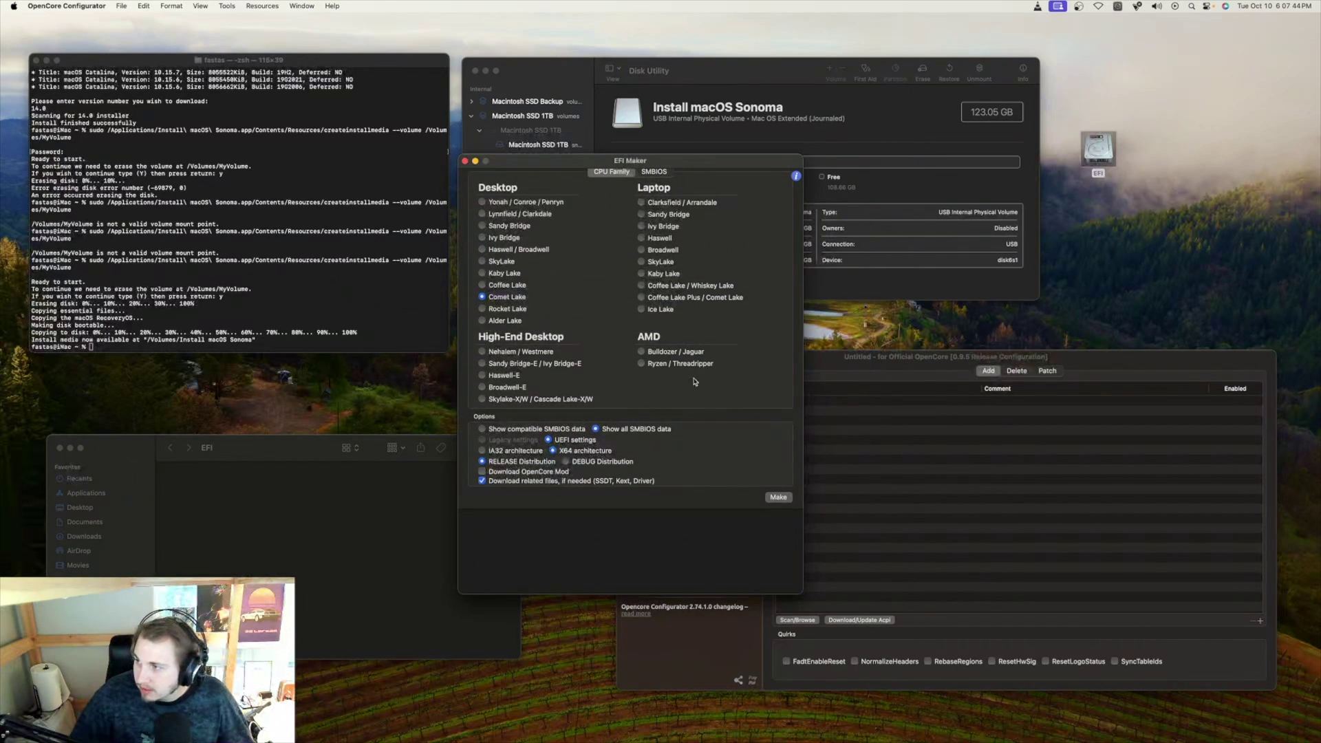
left_click(653, 171)
left_click(626, 173)
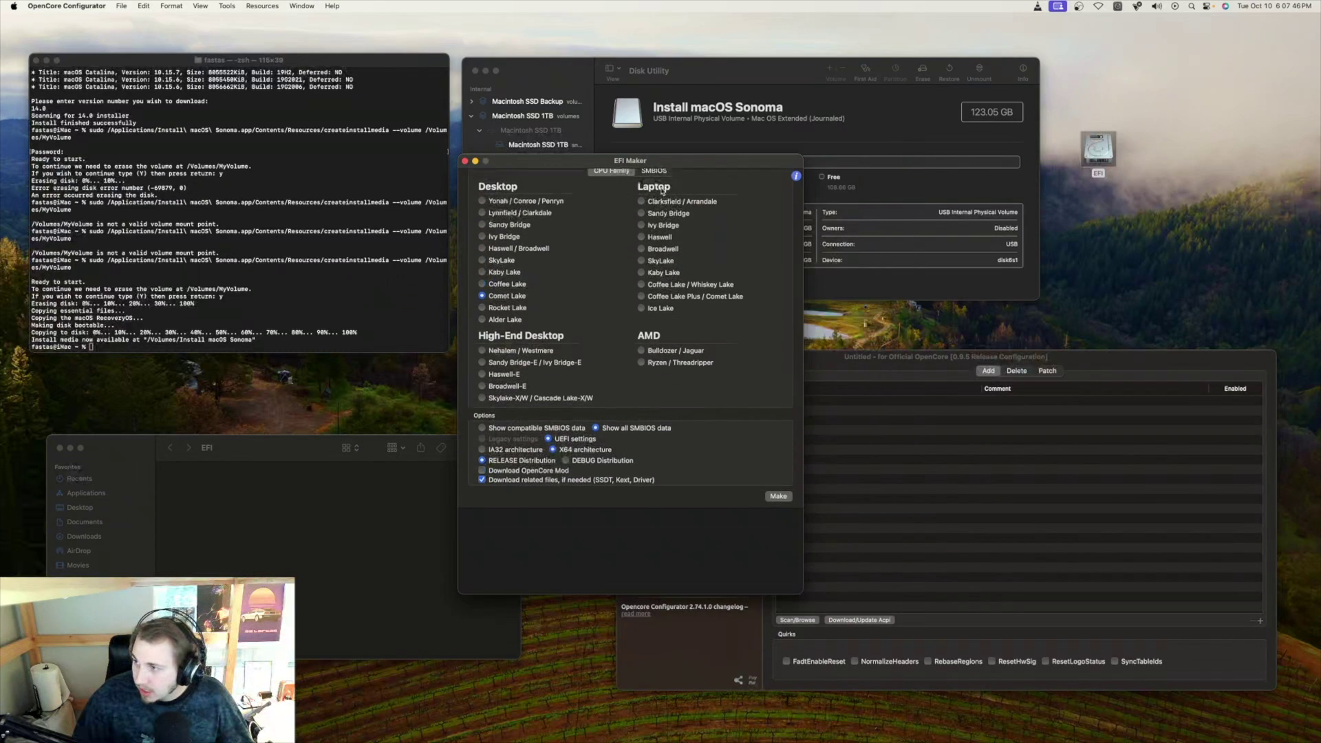
left_click(780, 499)
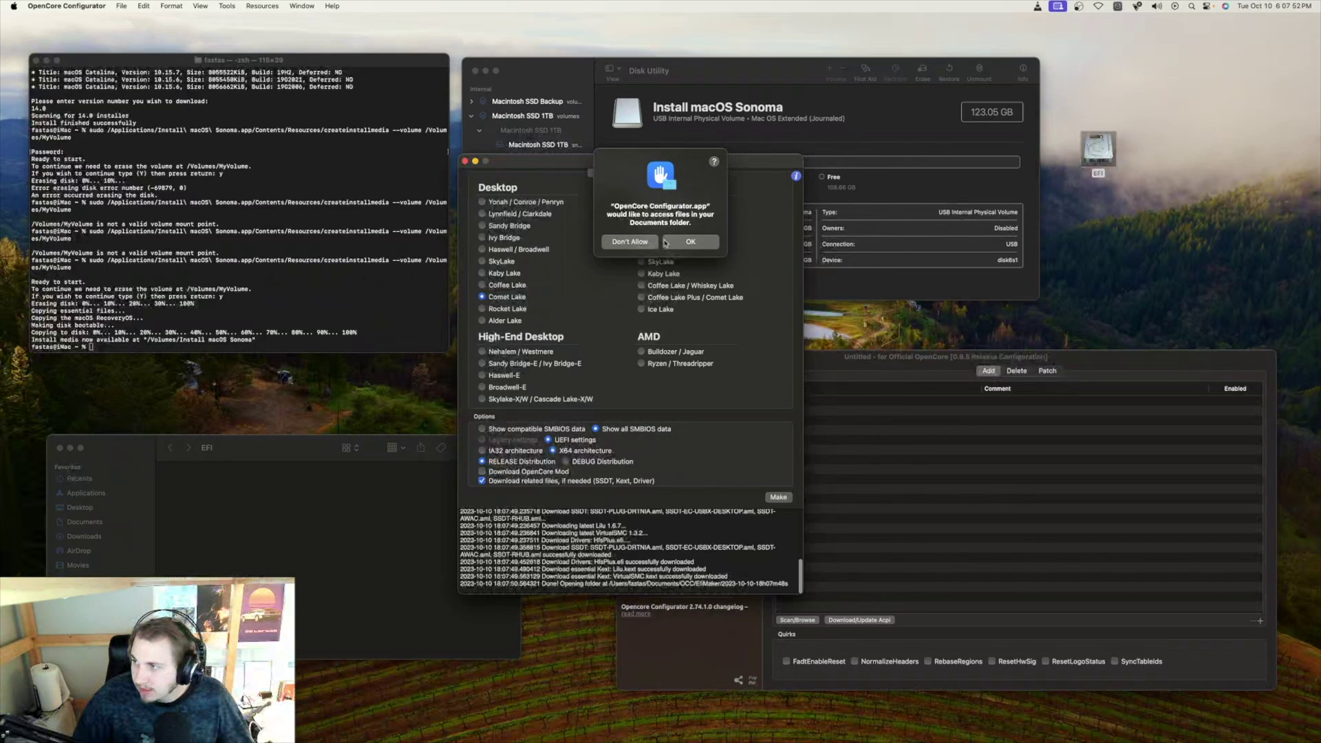
- Allow Documents access and browse the generated EFI folder's BOOT and OC subfolders
left_click(690, 242)
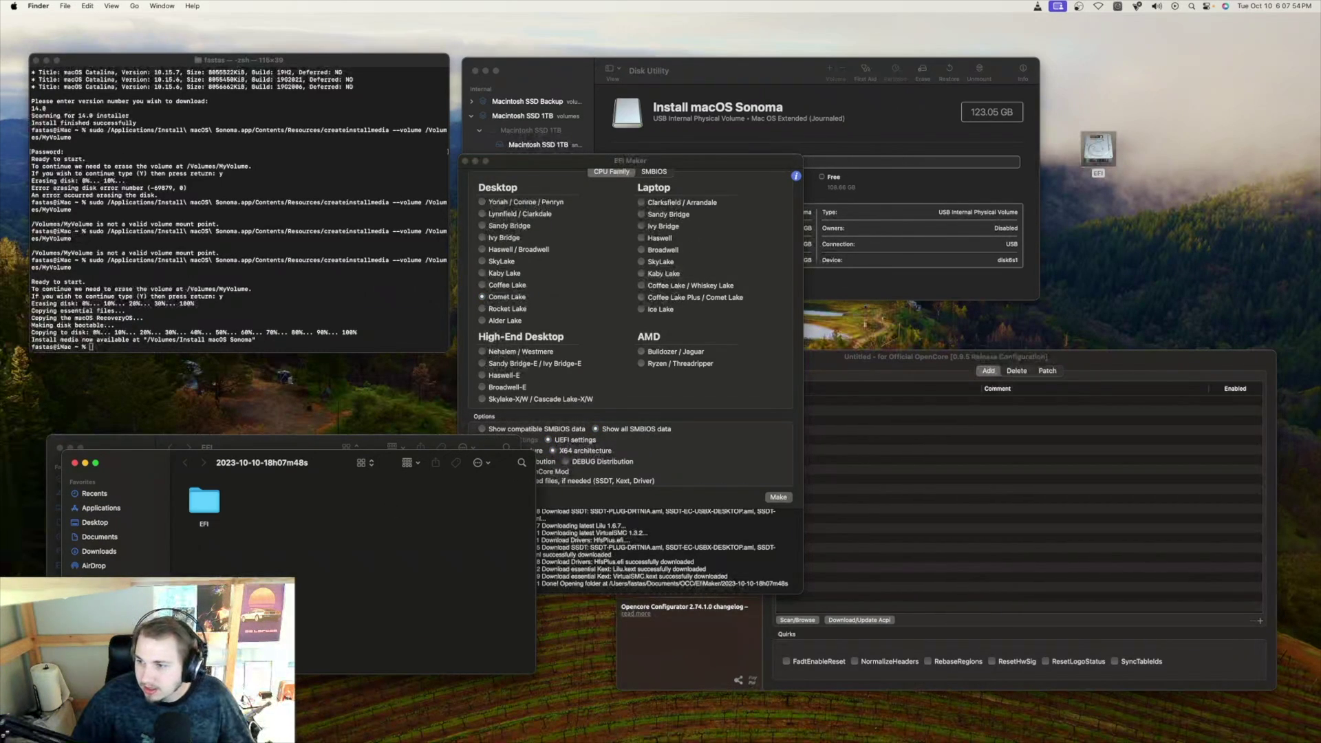
left_click_drag(254, 470, 413, 522)
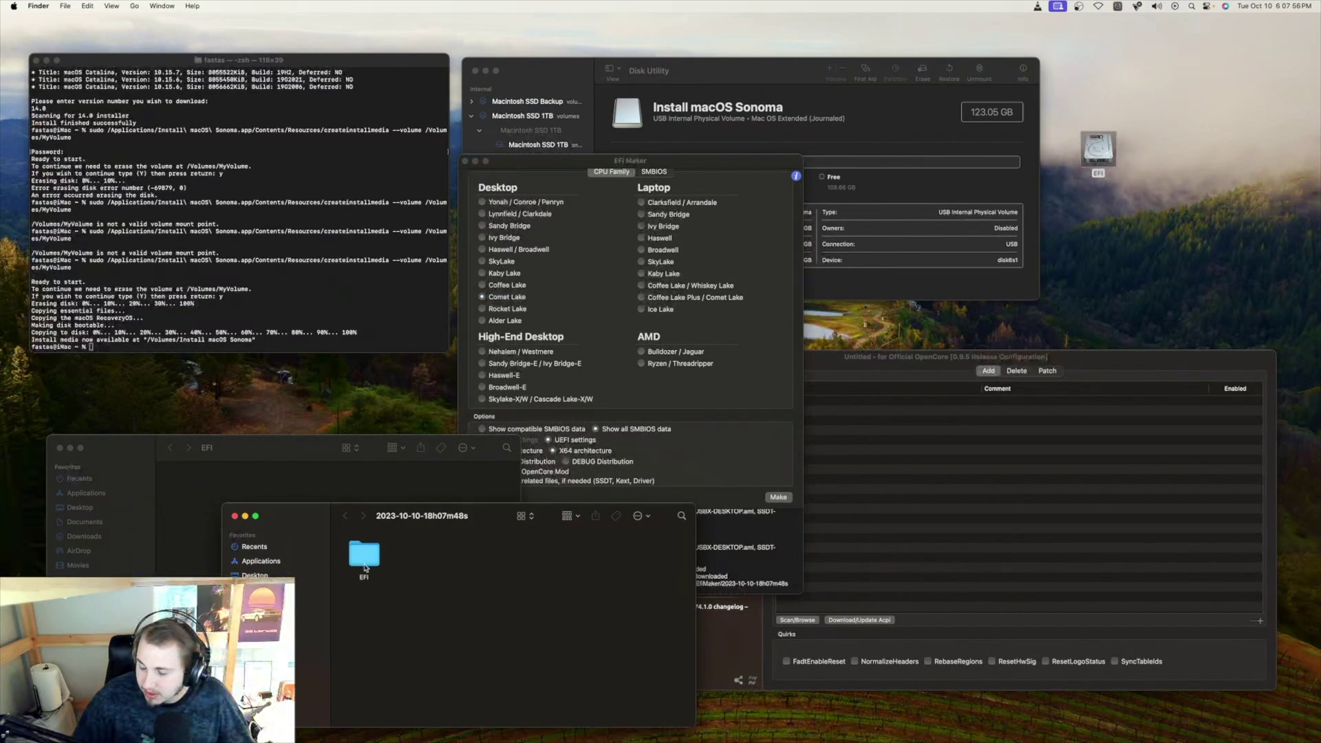
double_click(366, 556)
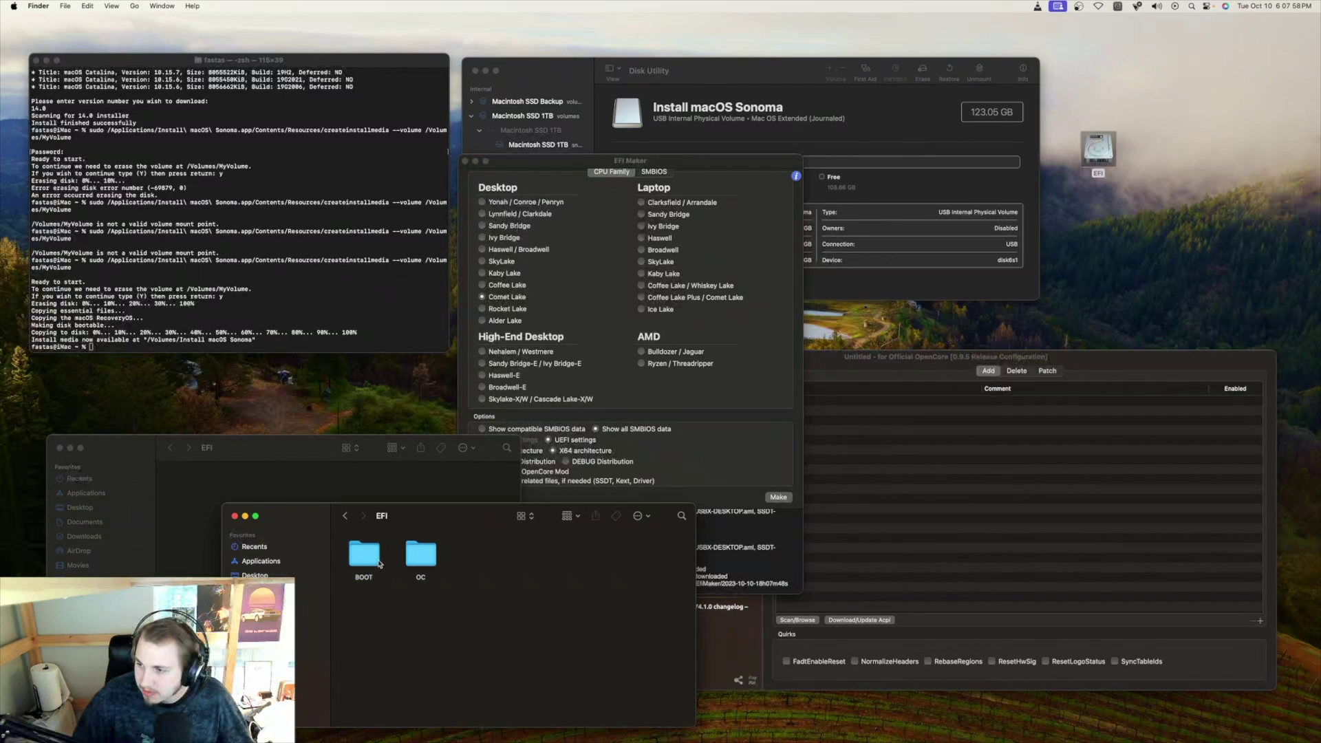
double_click(366, 554)
left_click(345, 515)
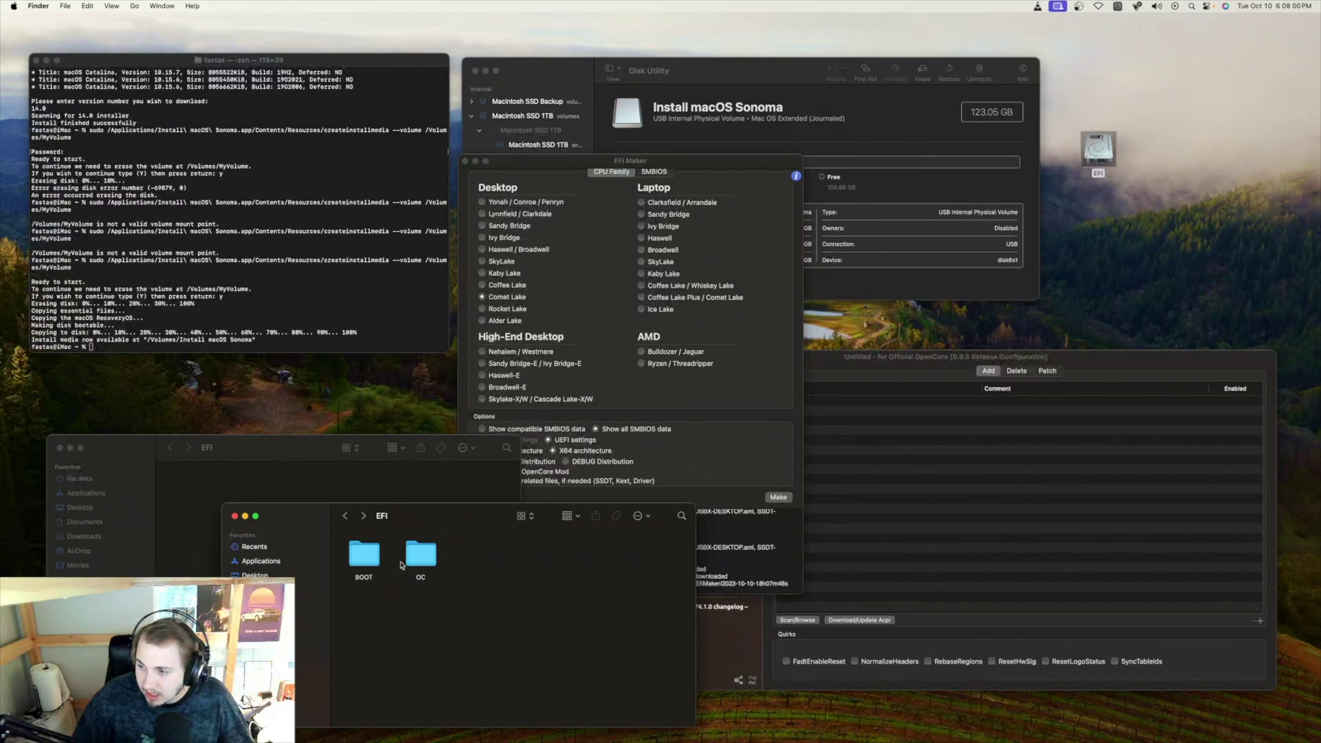
double_click(404, 557)
left_click(345, 516)
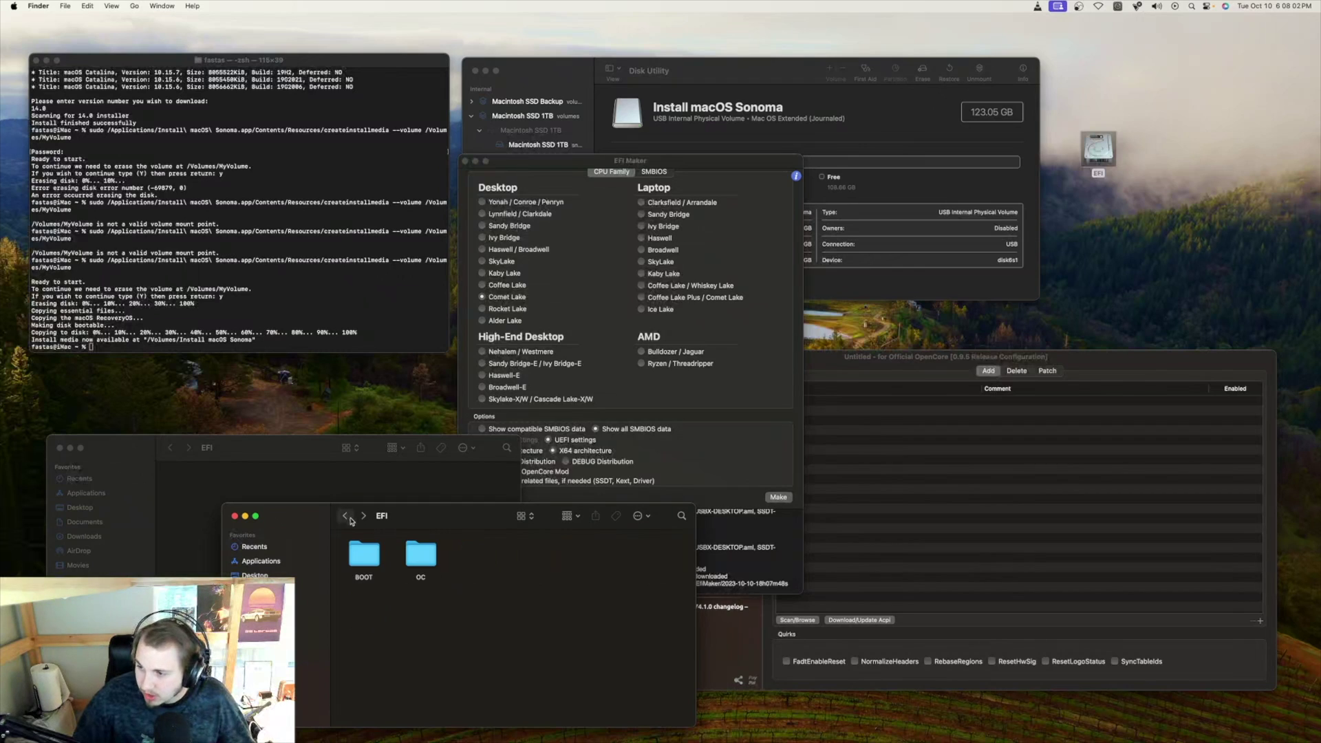
- Select the generated EFI folder and bring the EFI volume window forward to receive it
right_click(348, 550)
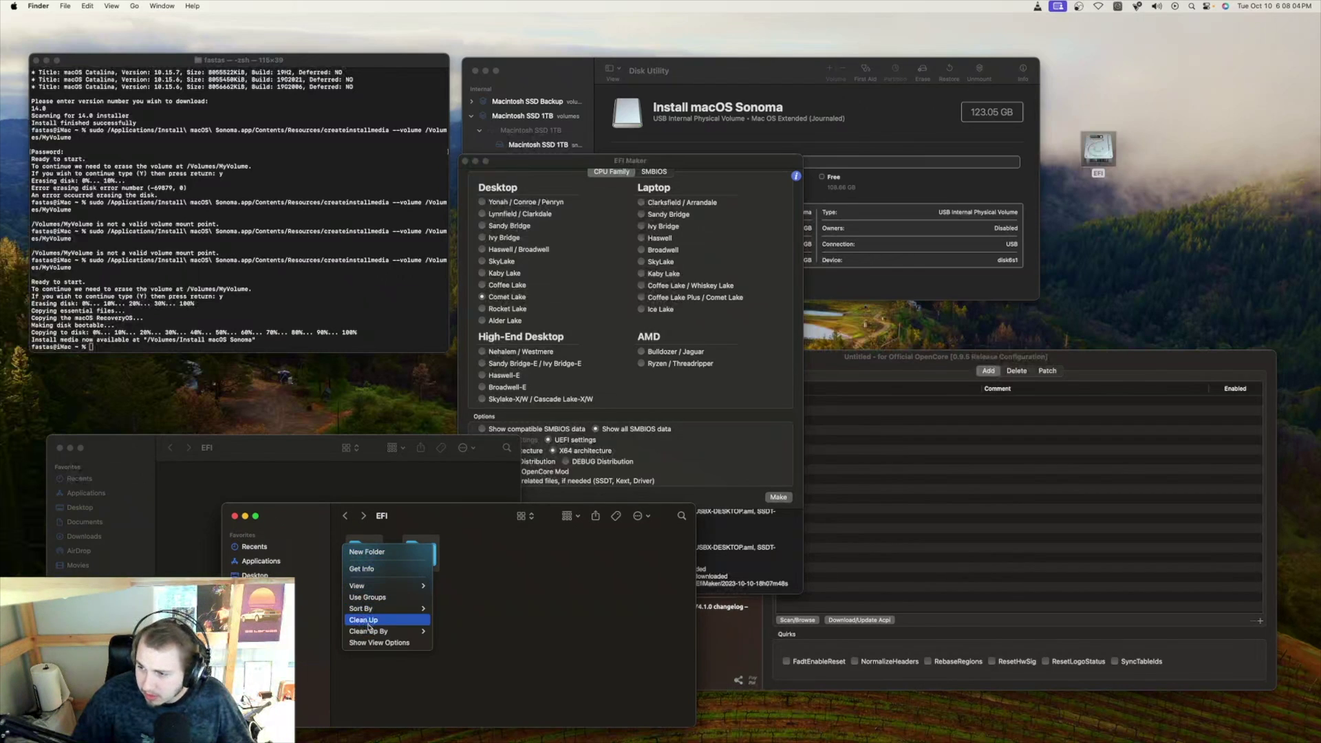
key("Escape")
left_click(345, 515)
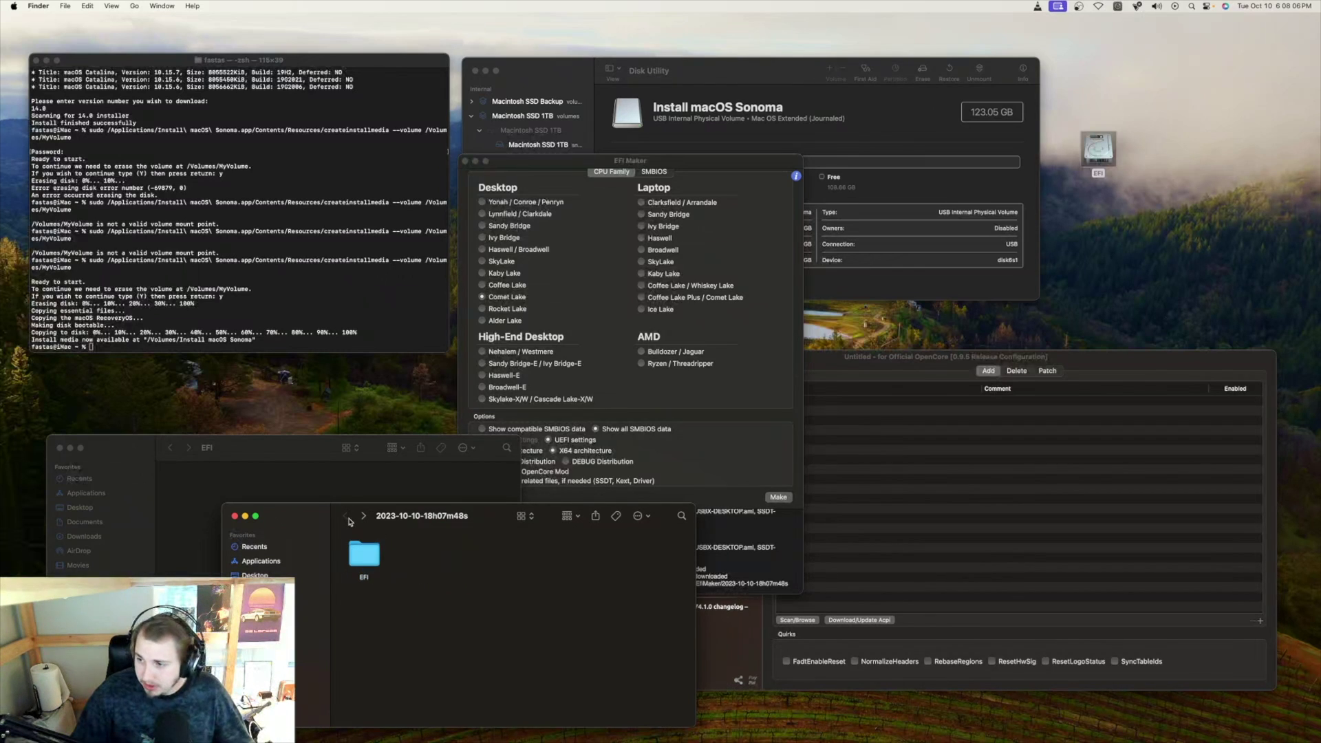
left_click(370, 559)
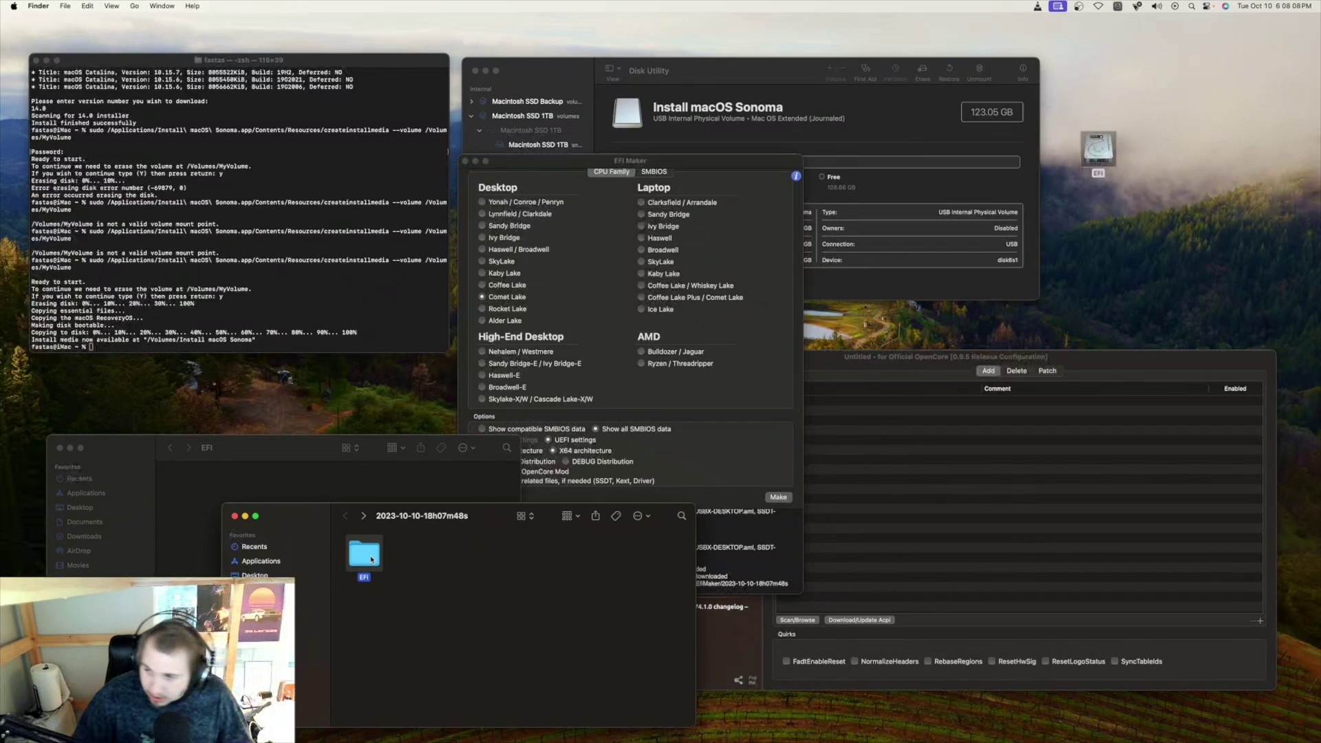
left_click(261, 487)
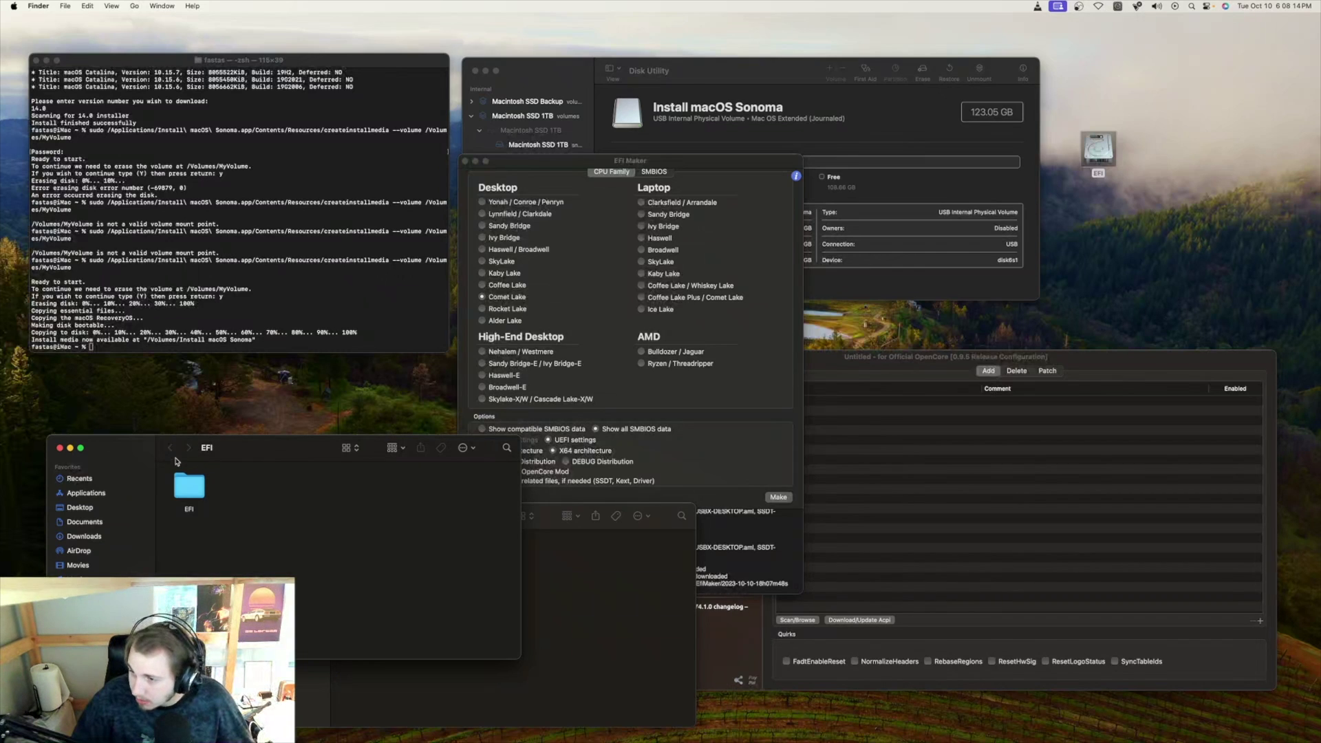
- Open EFI > OC with config.plist on the EFI volume and close the EFI Maker
double_click(185, 492)
left_click(185, 492)
double_click(246, 486)
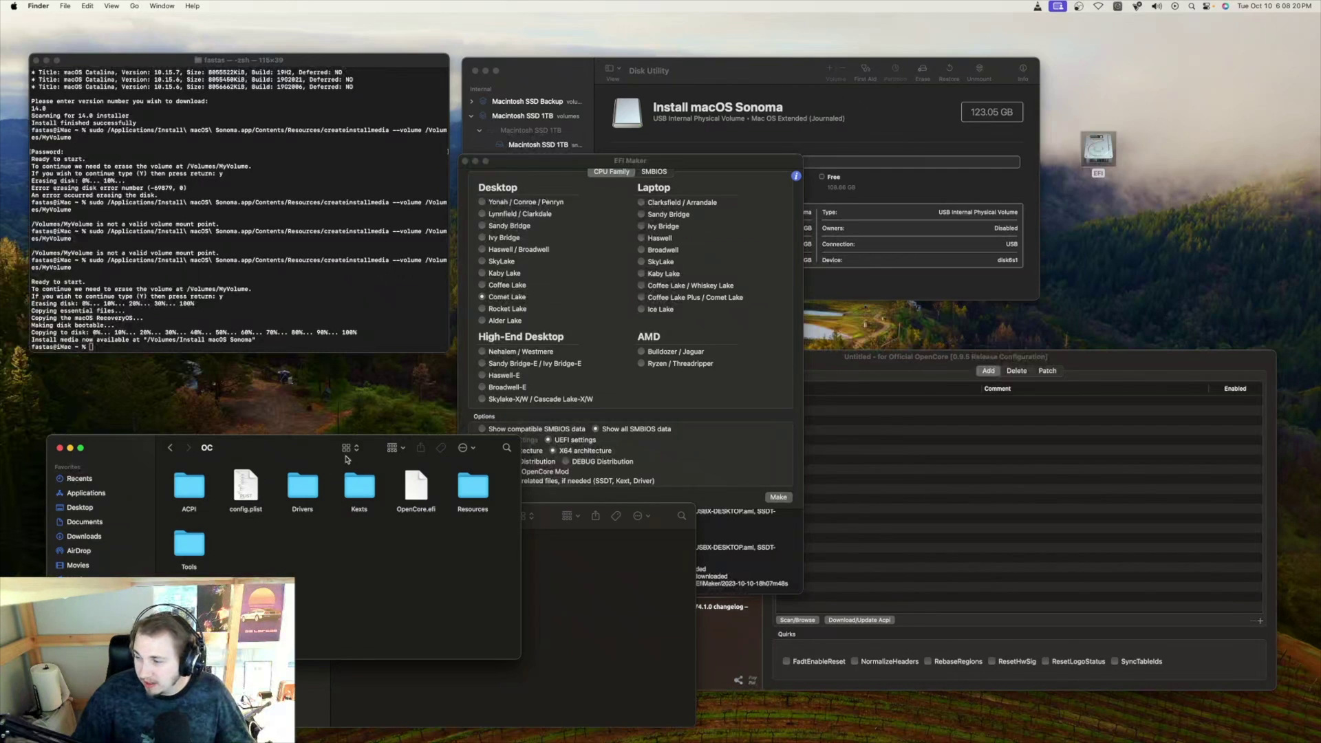
left_click(465, 163)
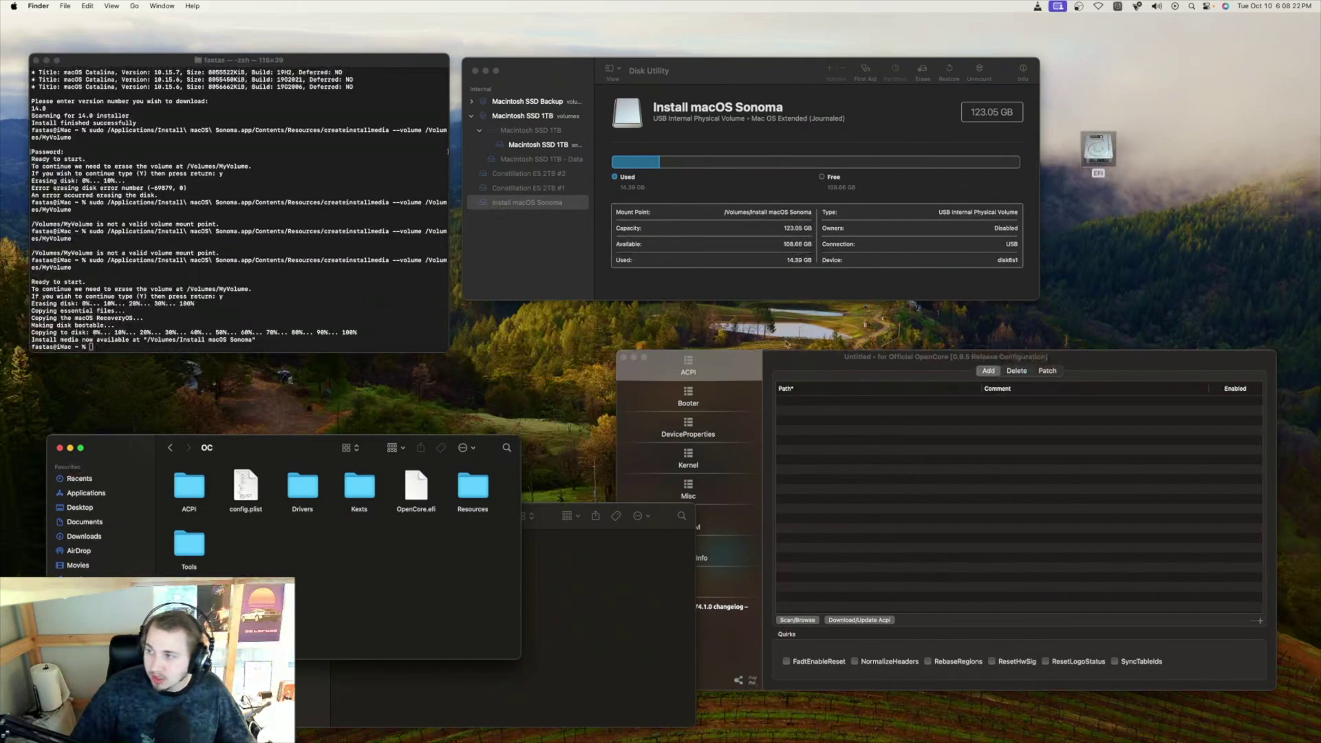
left_click_drag(753, 356, 743, 315)
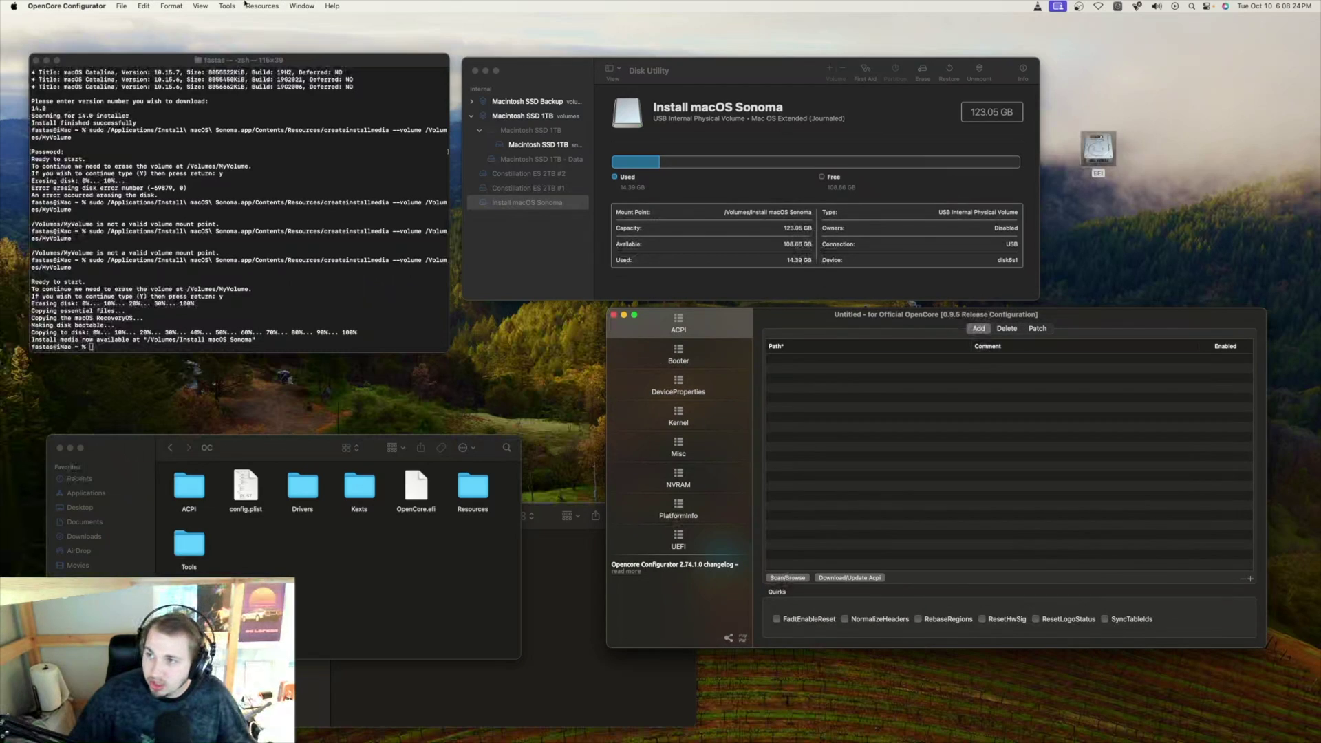
- Start importing a config file and navigate up to the USB EFI volume's top level
left_click(121, 6)
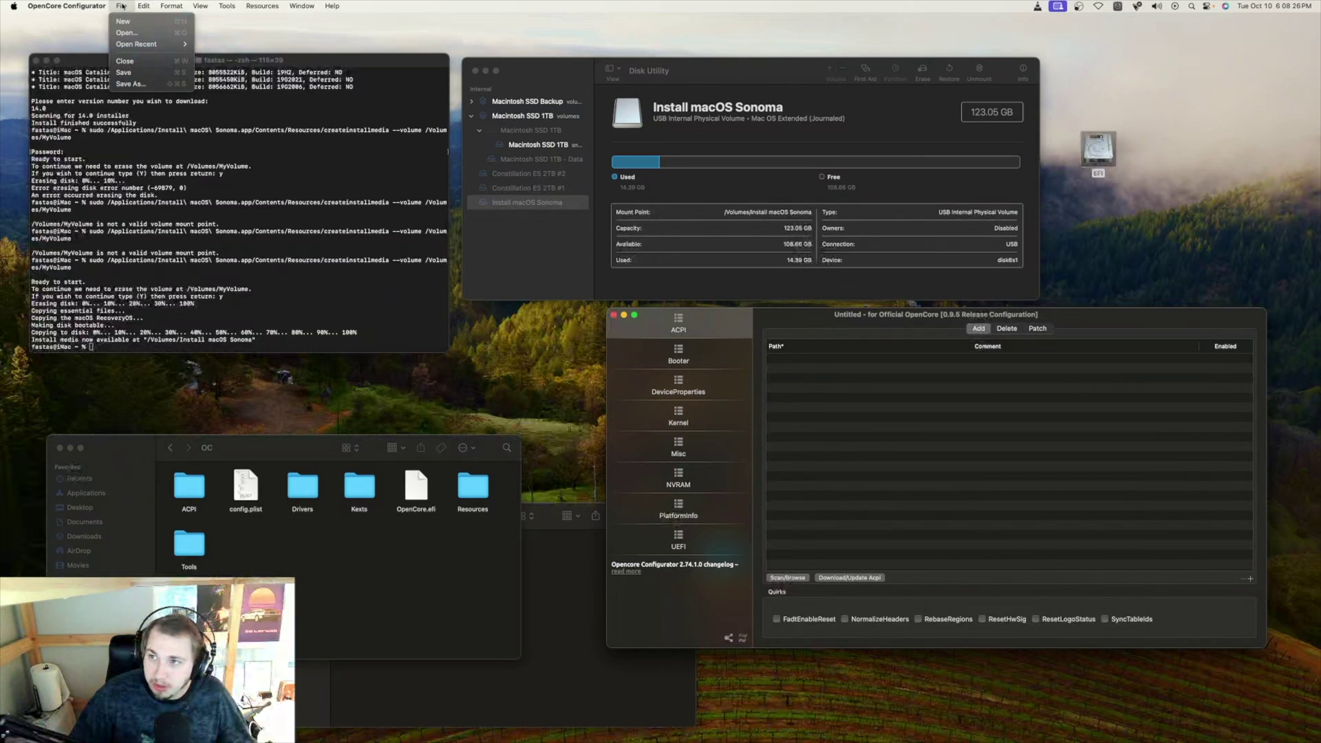
left_click(135, 38)
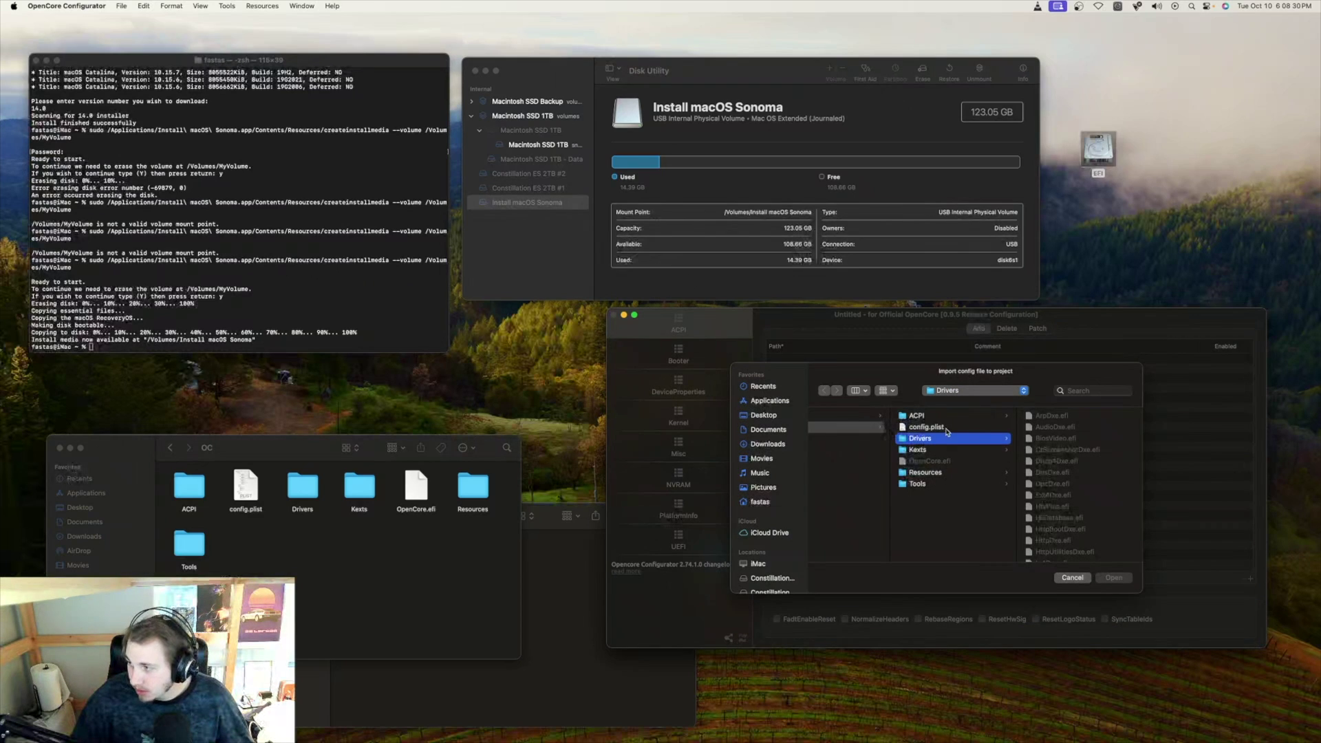
left_click(943, 427)
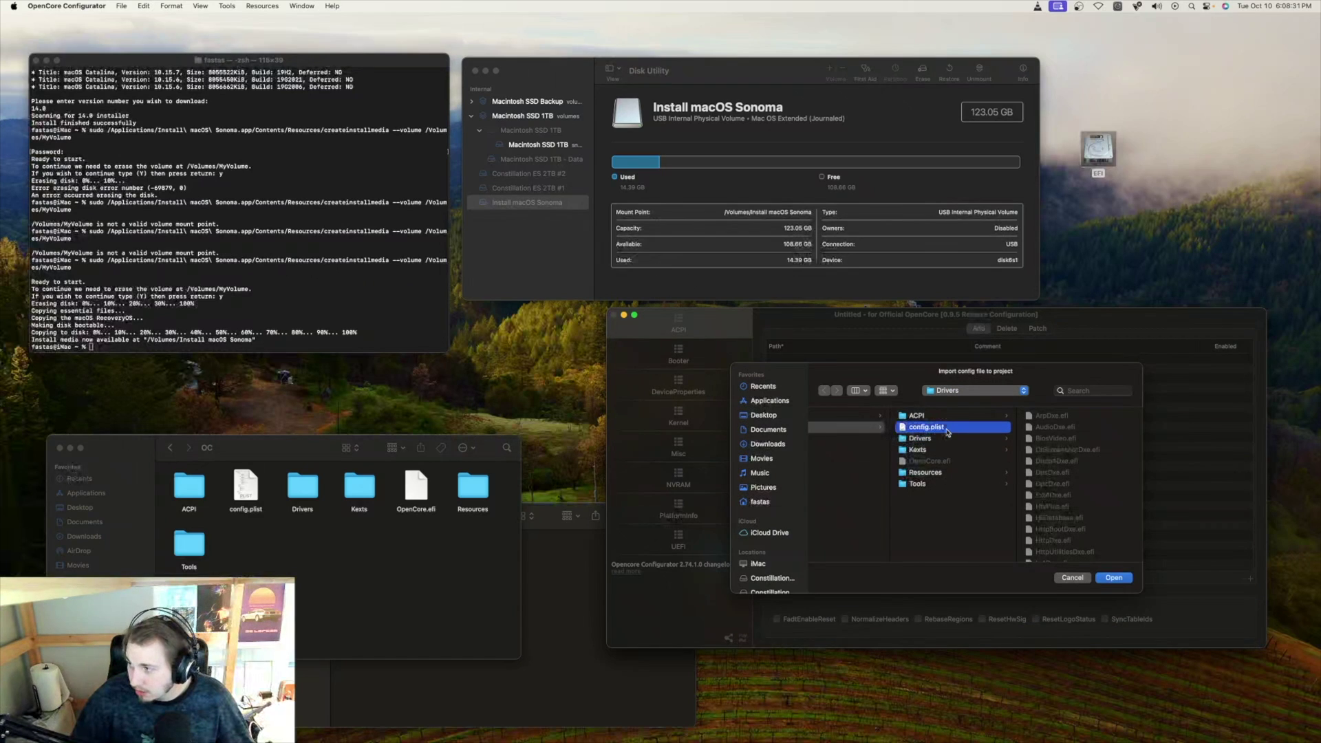
left_click(965, 393)
left_click(955, 409)
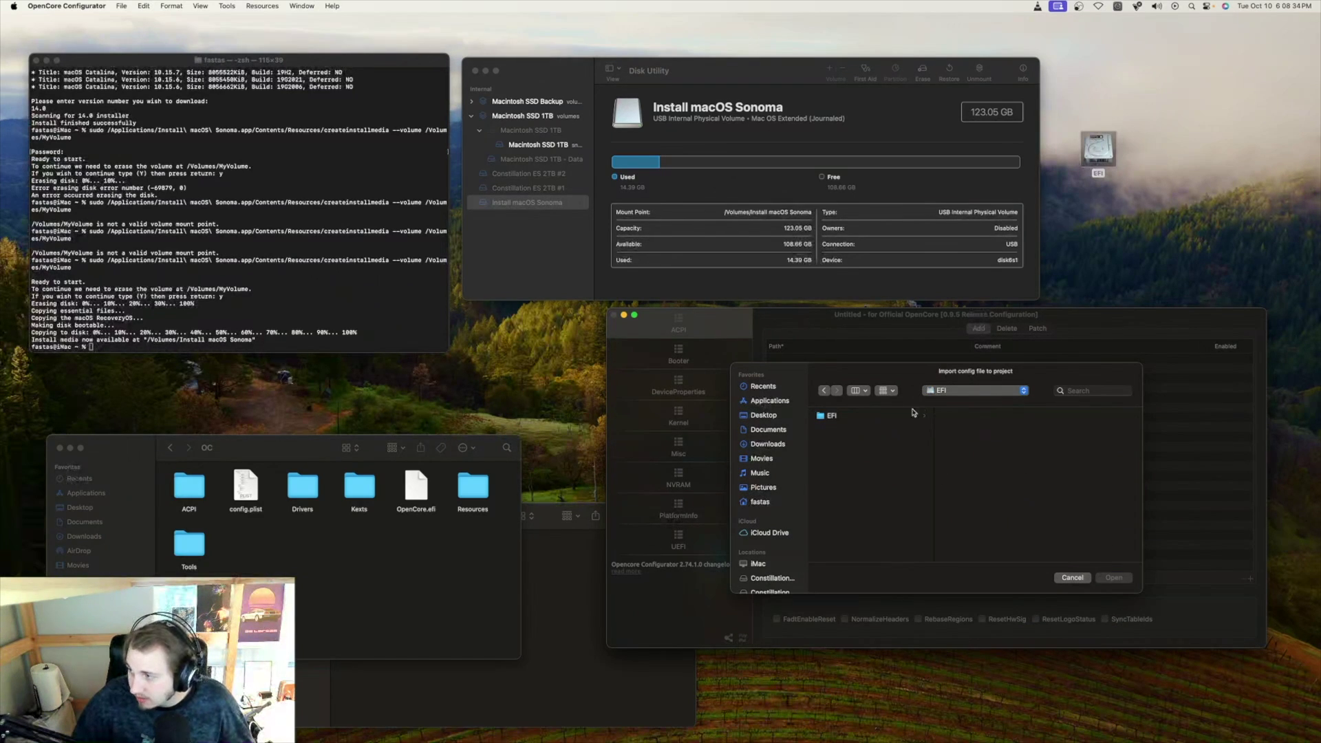
- Load EFI/OC/config.plist, showing its ACPI SSDT entries and a validation report
left_click(880, 418)
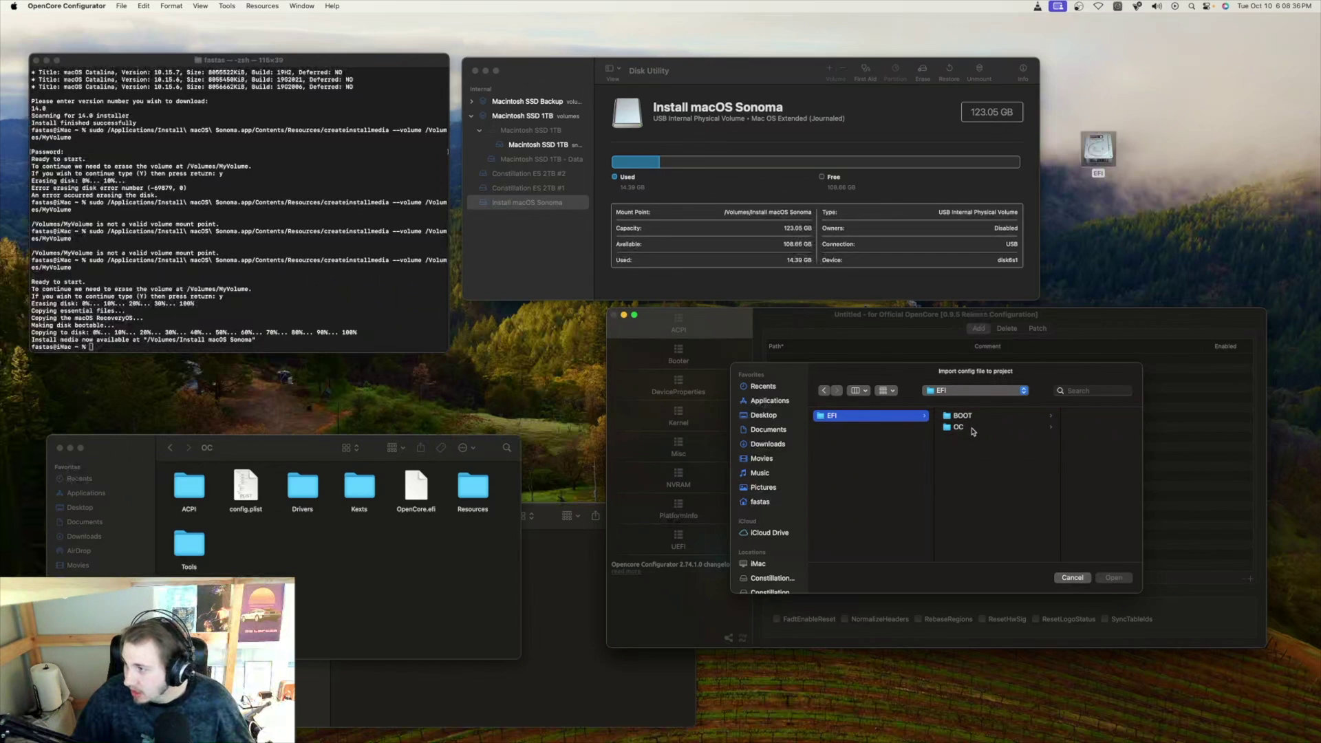
left_click(959, 427)
left_click(1053, 426)
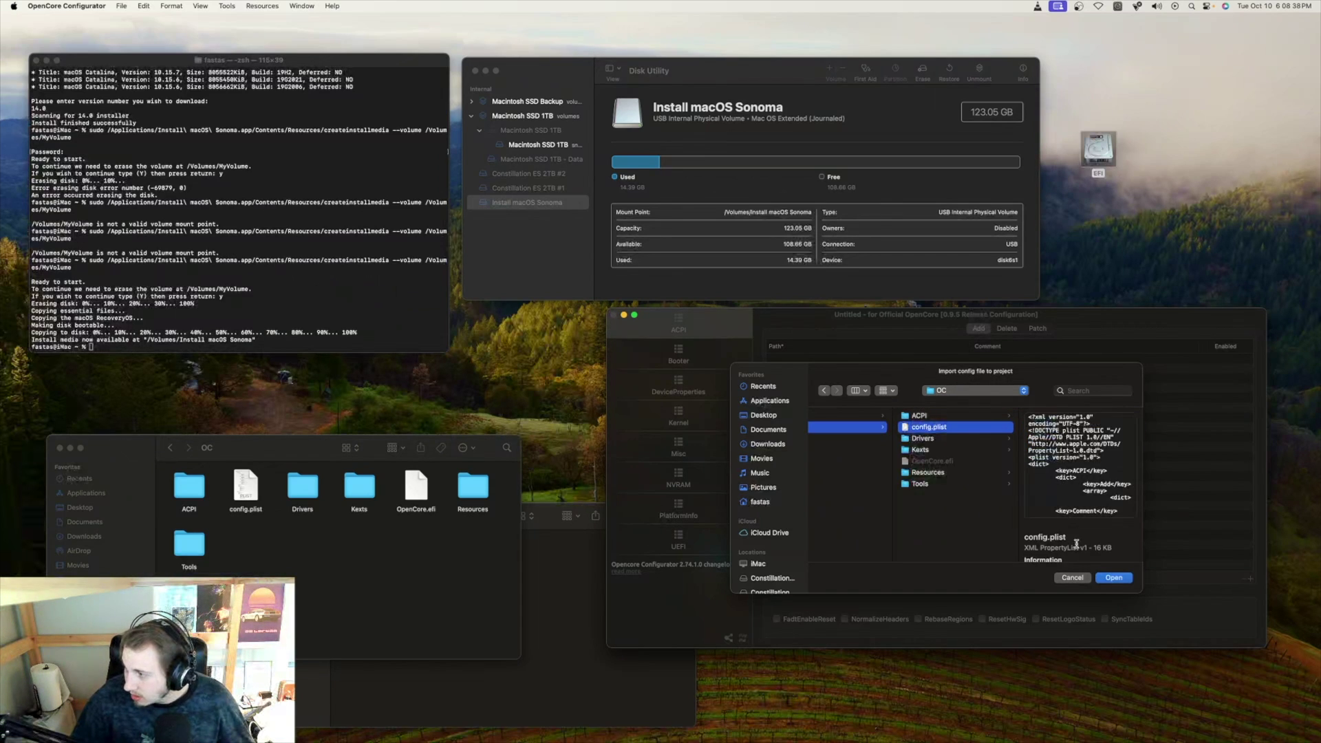
left_click(1115, 579)
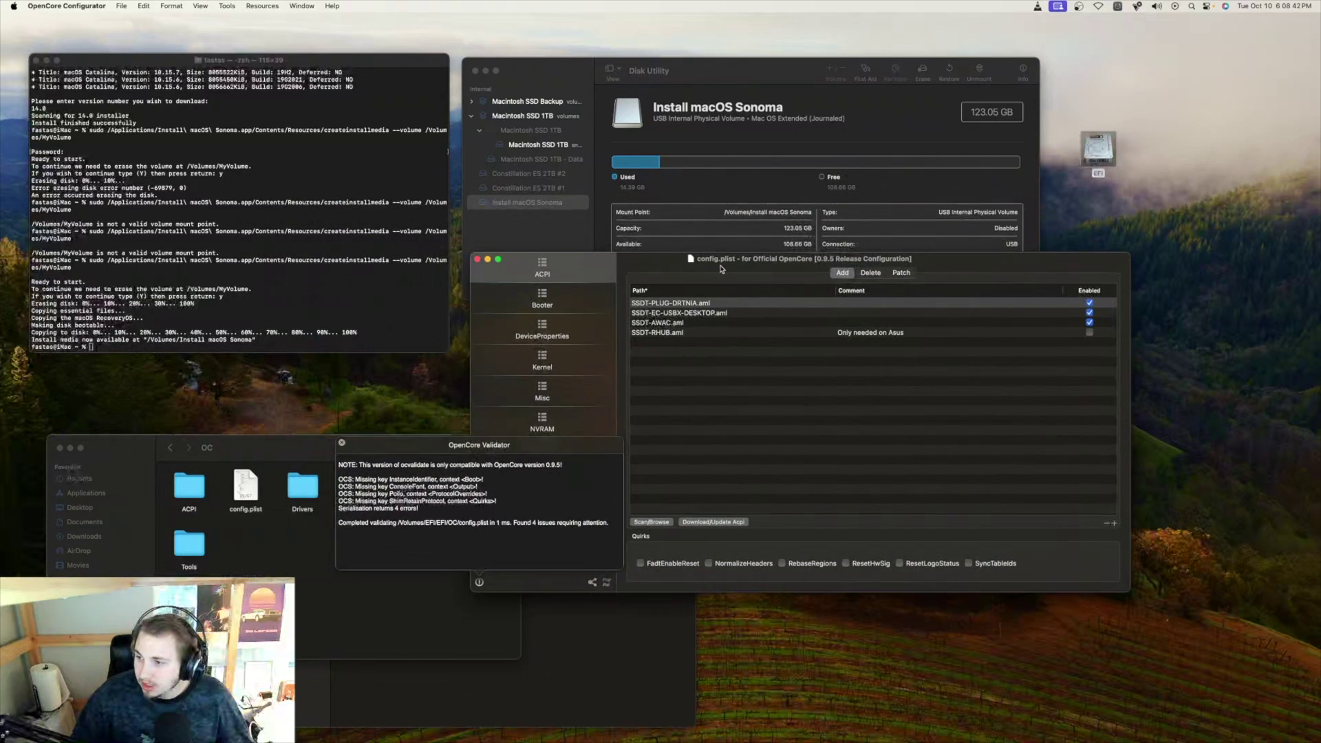
- Move the validator window aside and highlight its four missing-key error lines
mouse_move(432, 447)
left_mouse_down()
mouse_move(391, 458)
mouse_move(1061, 425)
left_mouse_up()
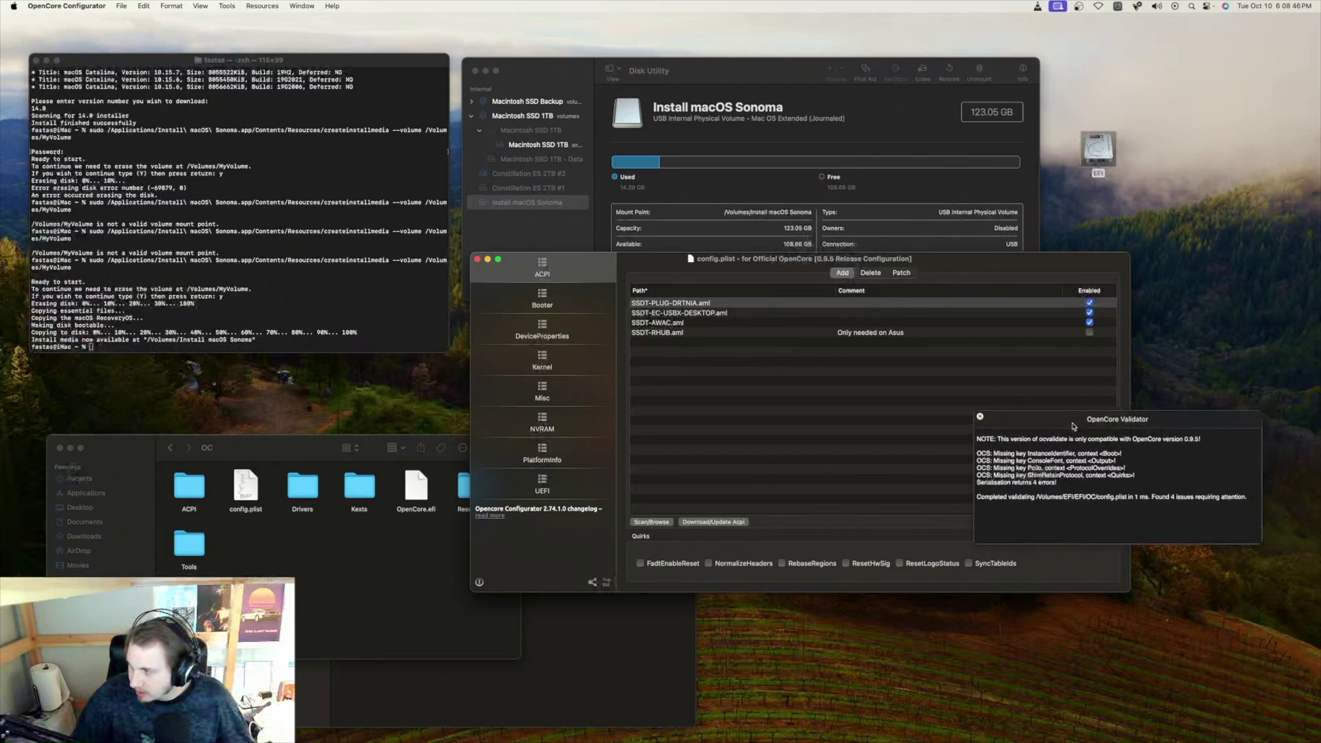
left_click_drag(1061, 425, 828, 420)
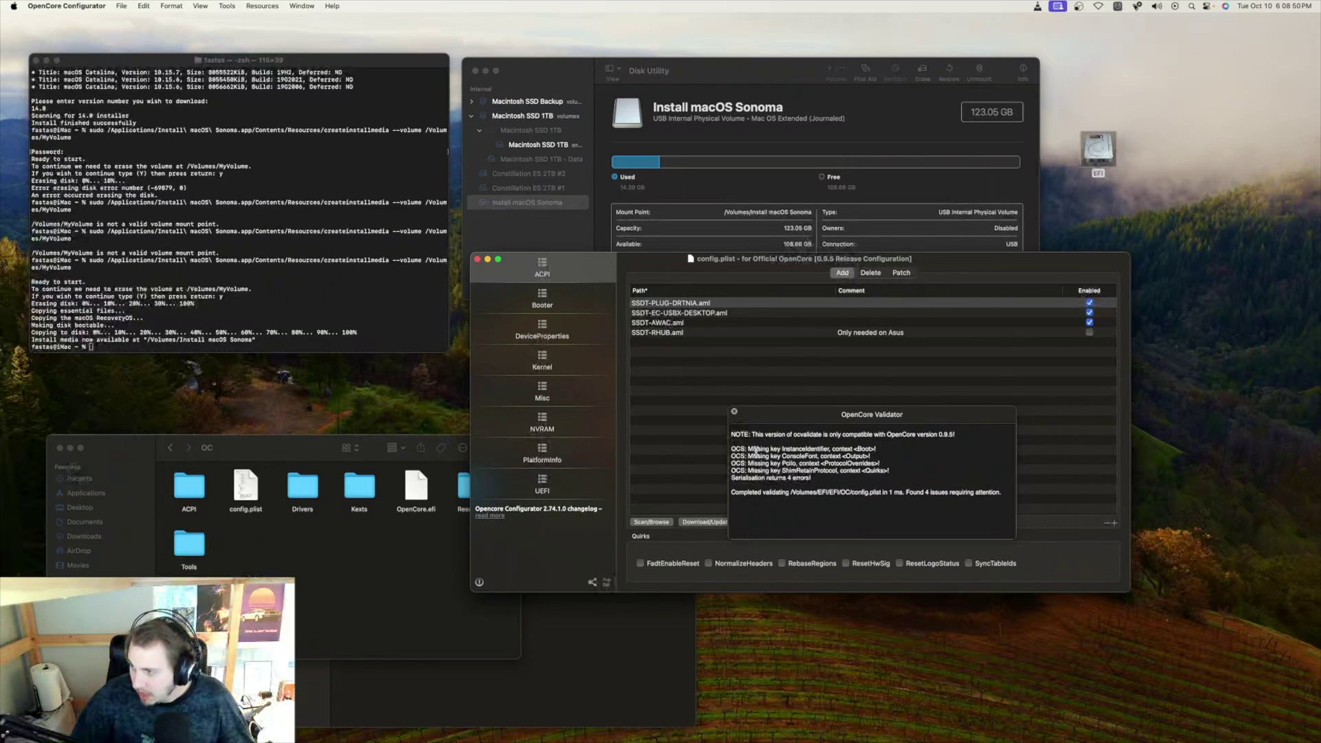
left_click_drag(749, 449, 881, 479)
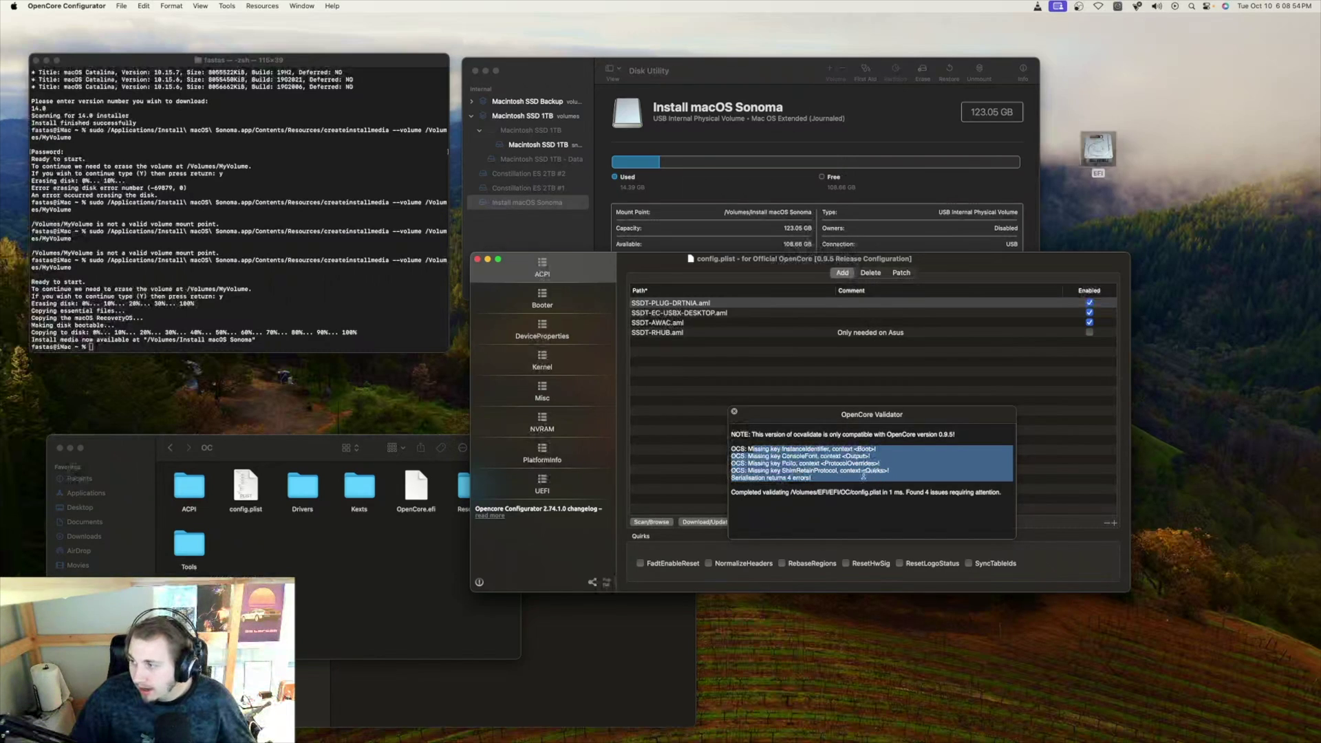
left_click(858, 473)
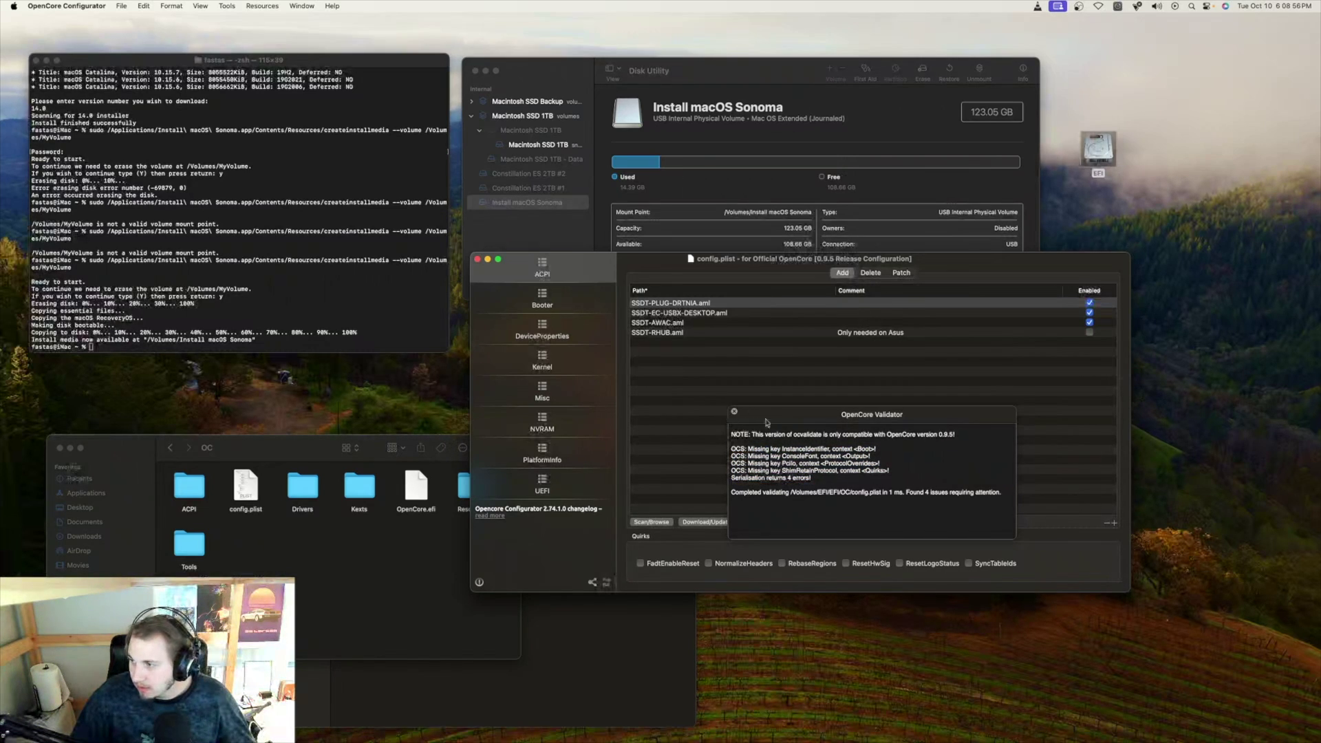
- Highlight the '4 errors' summary line, then dismiss the validation report
left_click_drag(811, 483, 731, 480)
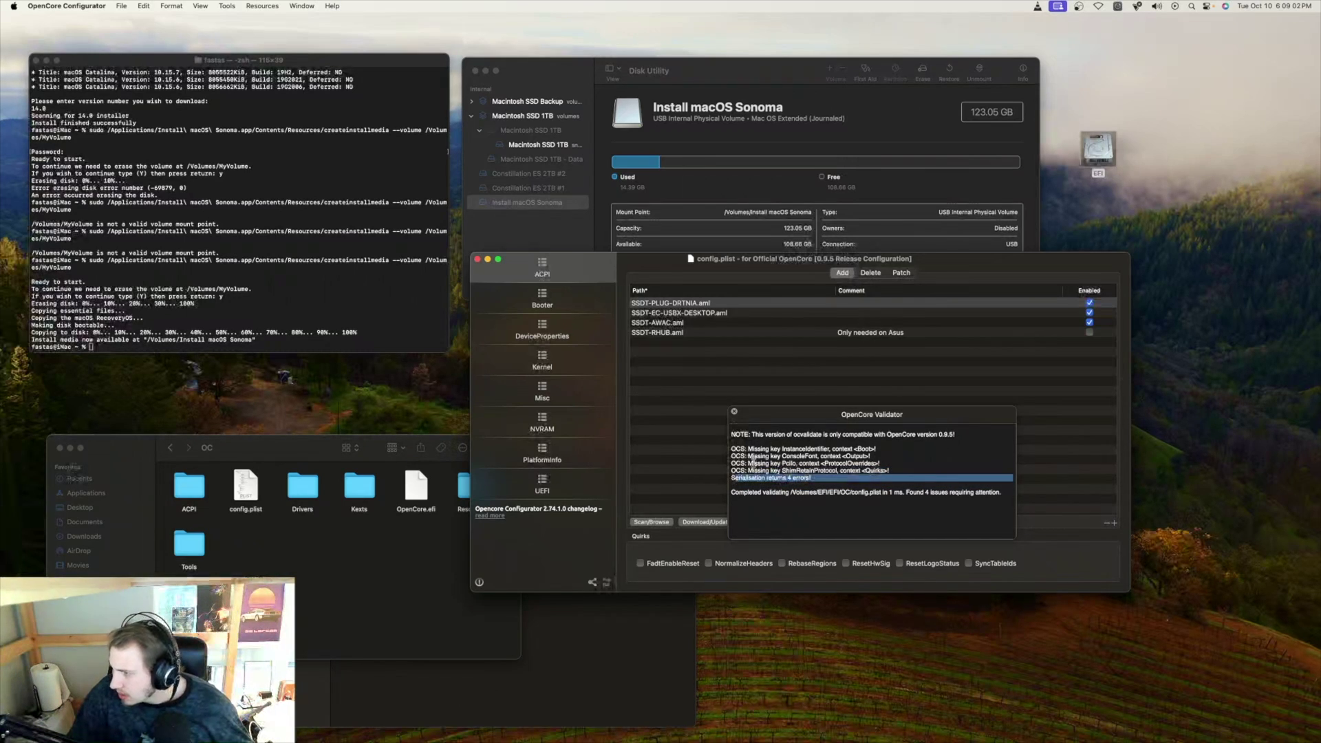
left_click(798, 481)
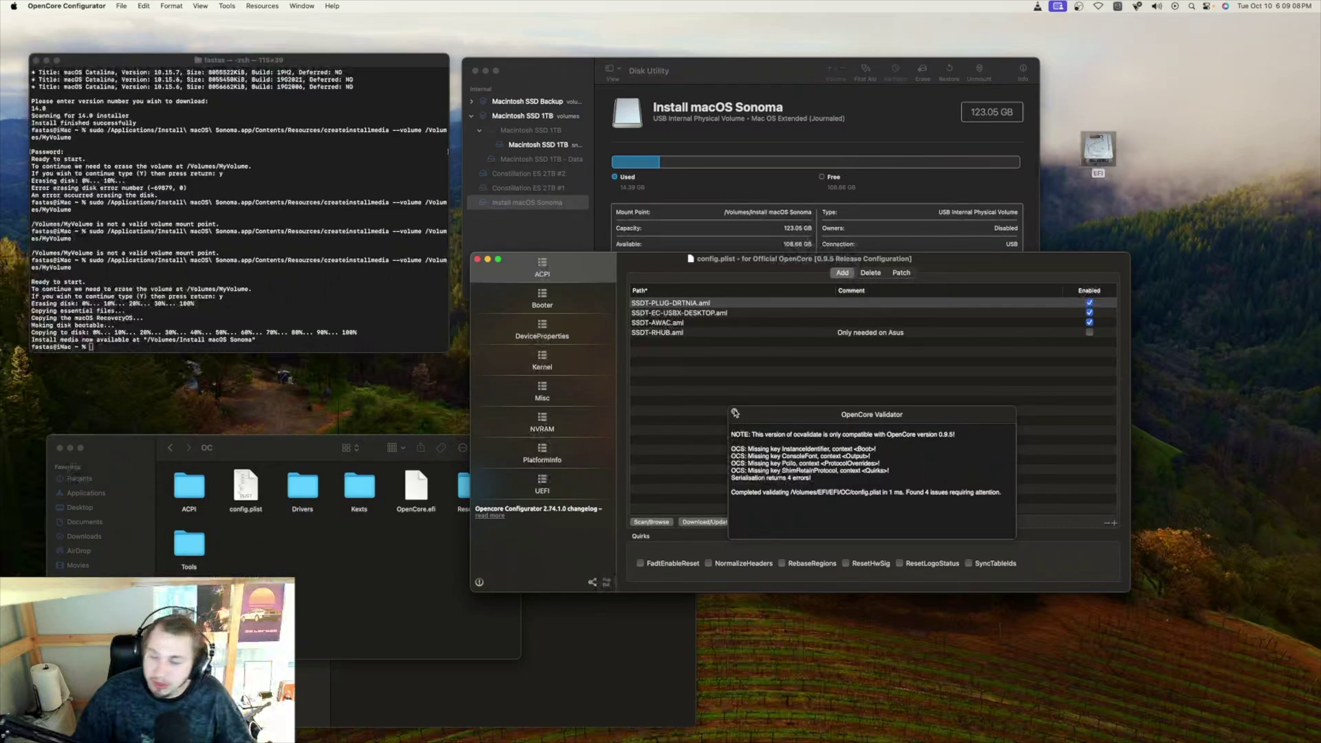
left_click(733, 411)
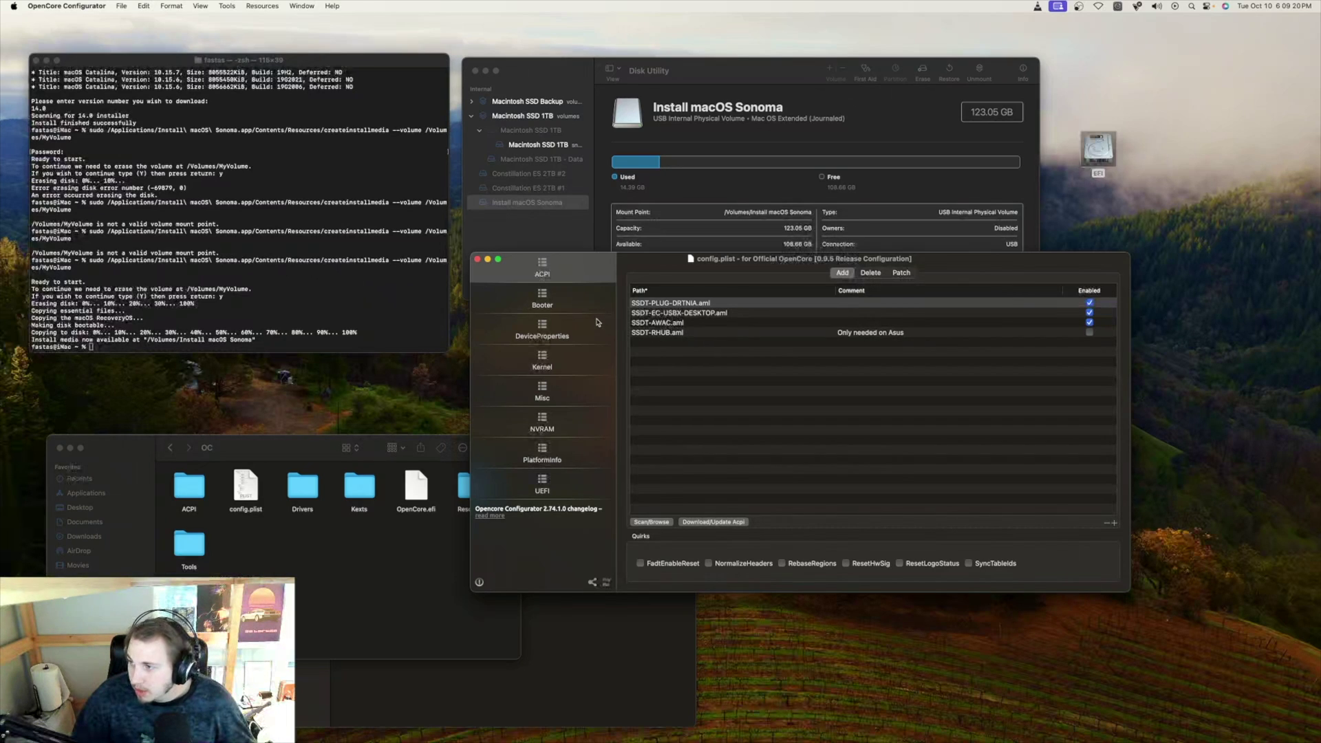
left_click(560, 304)
left_click(571, 333)
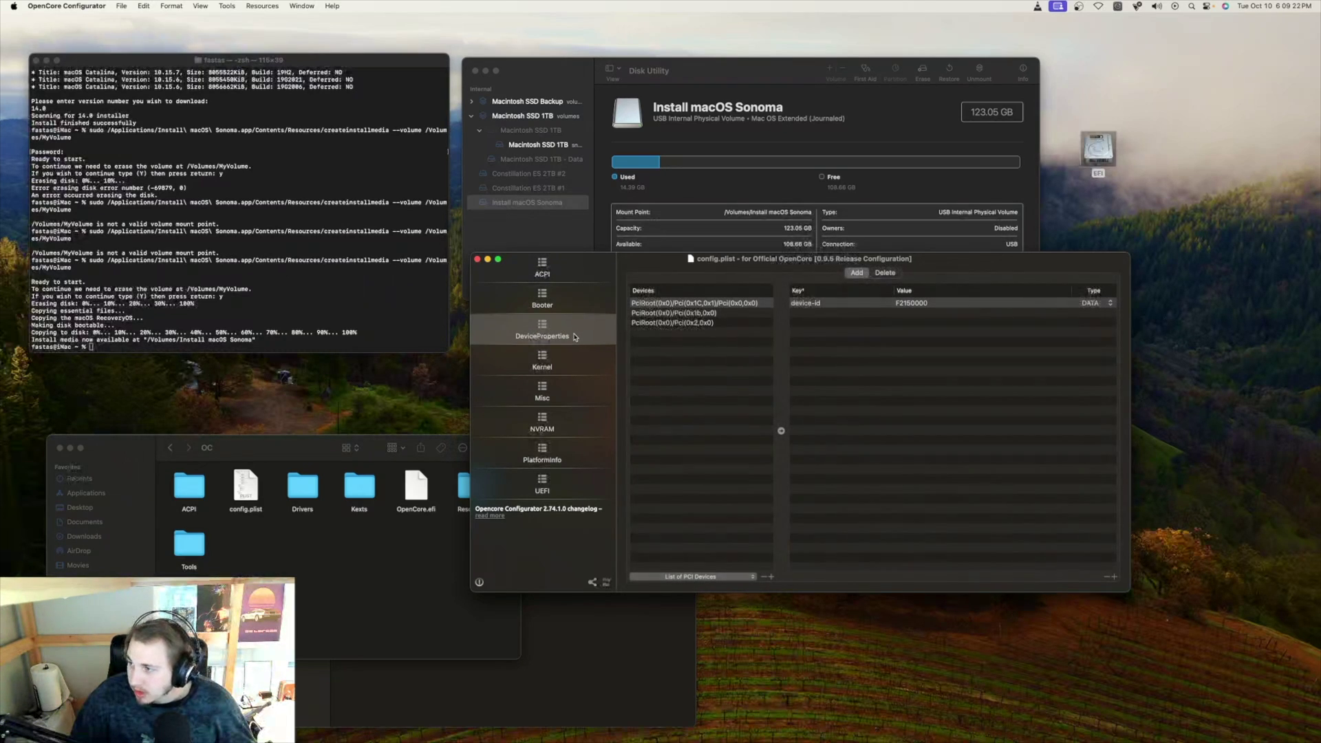
left_click(706, 307)
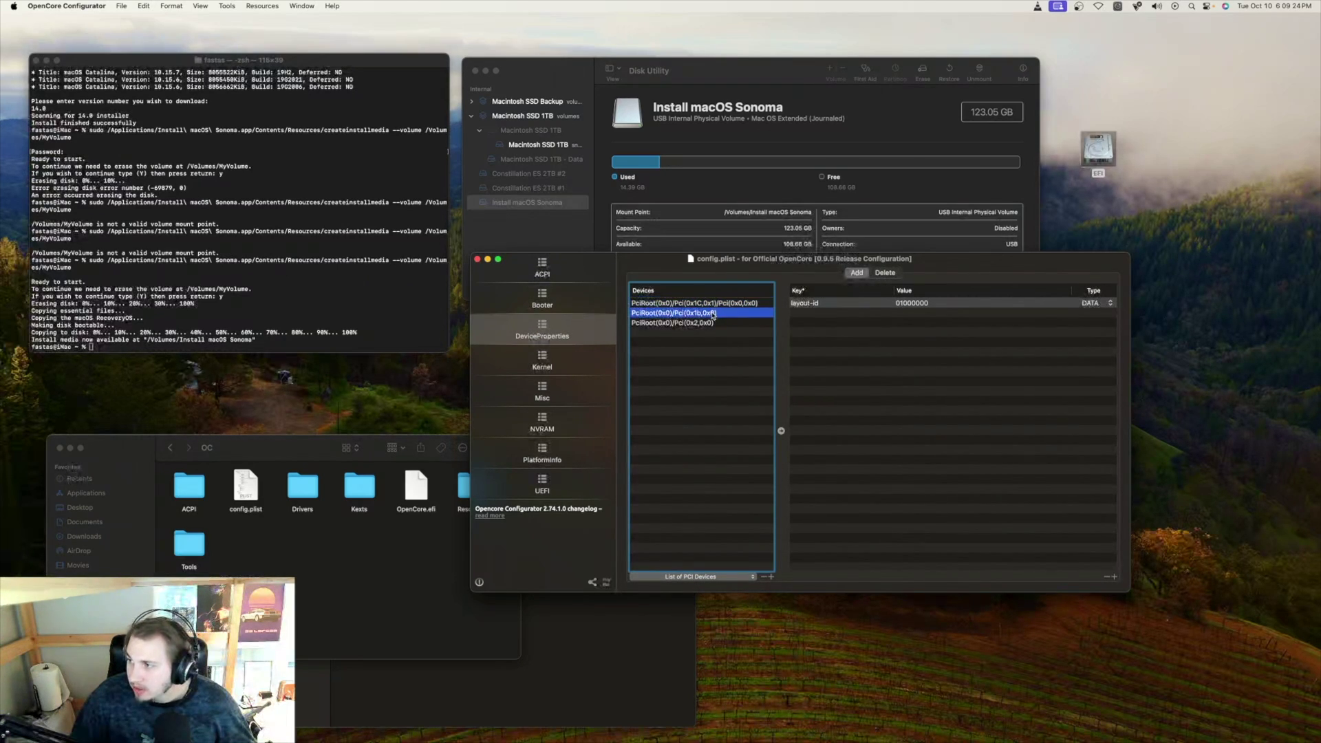
left_click(715, 322)
left_click(718, 305)
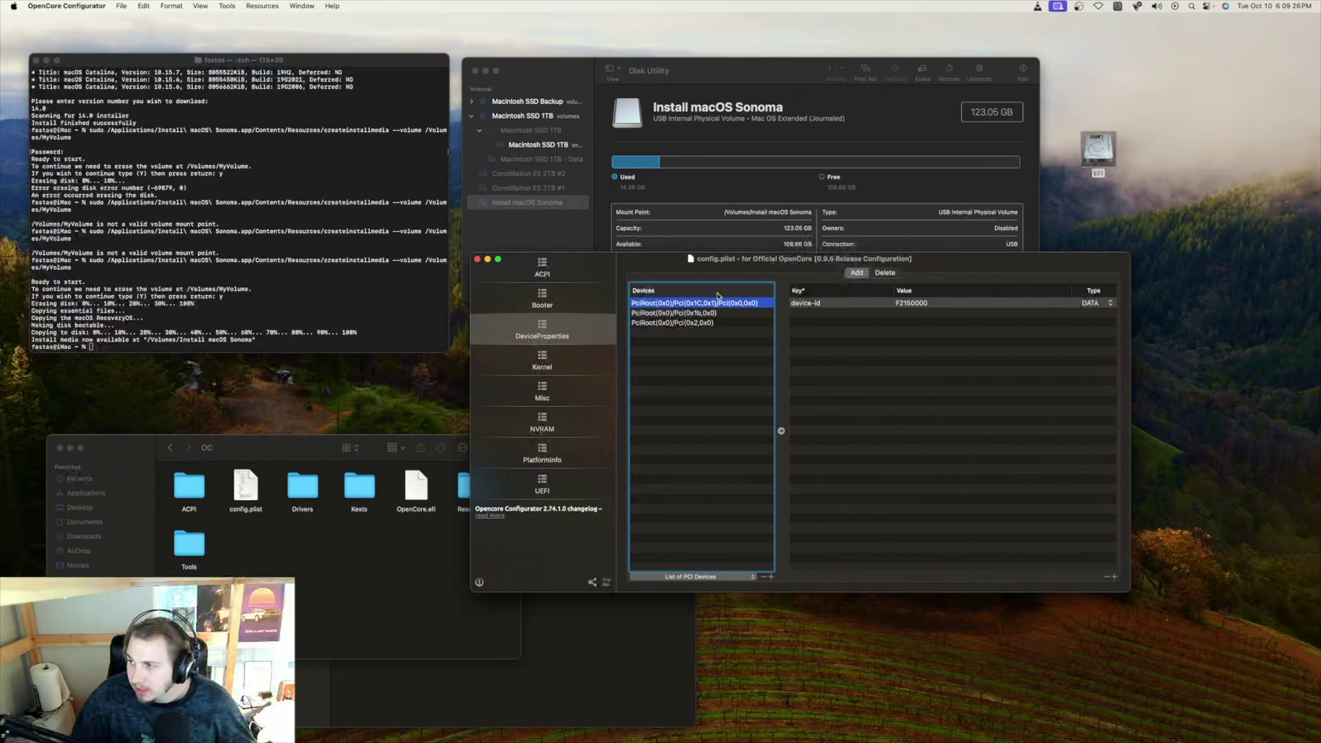
left_click(712, 324)
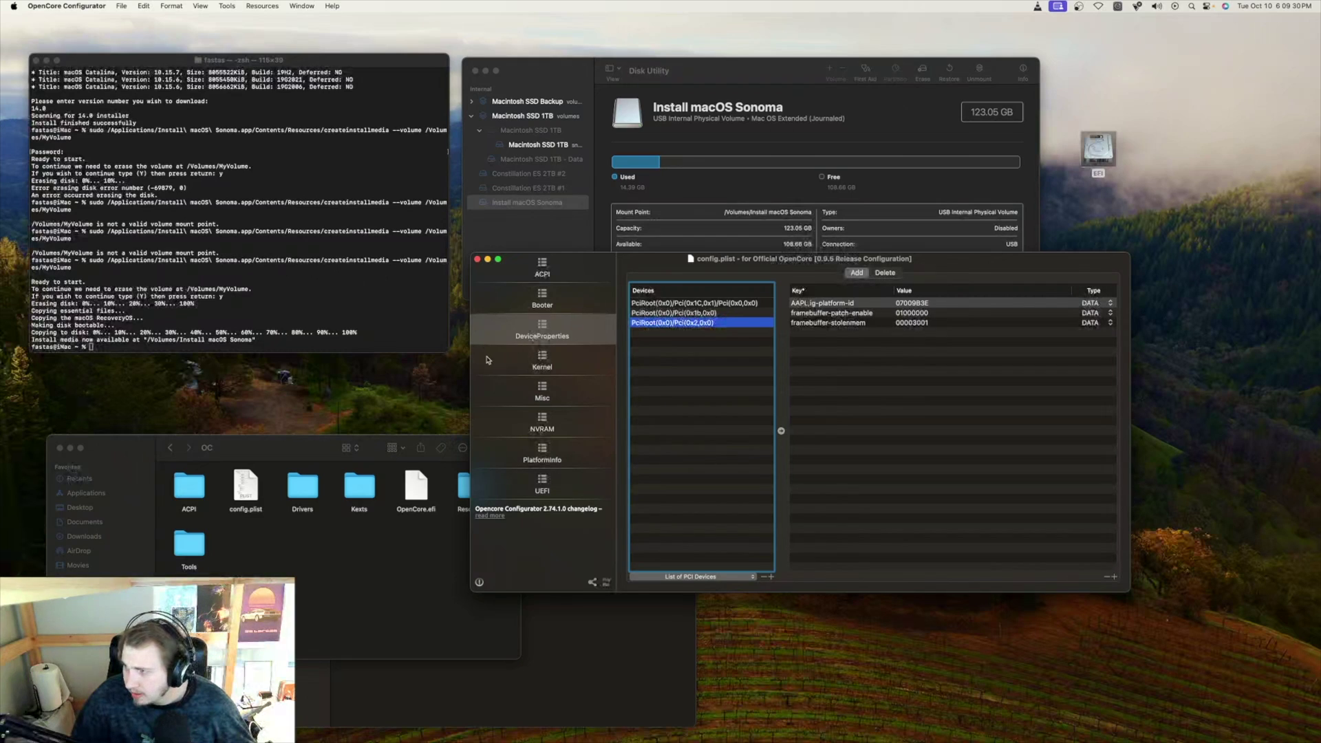
left_click(521, 360)
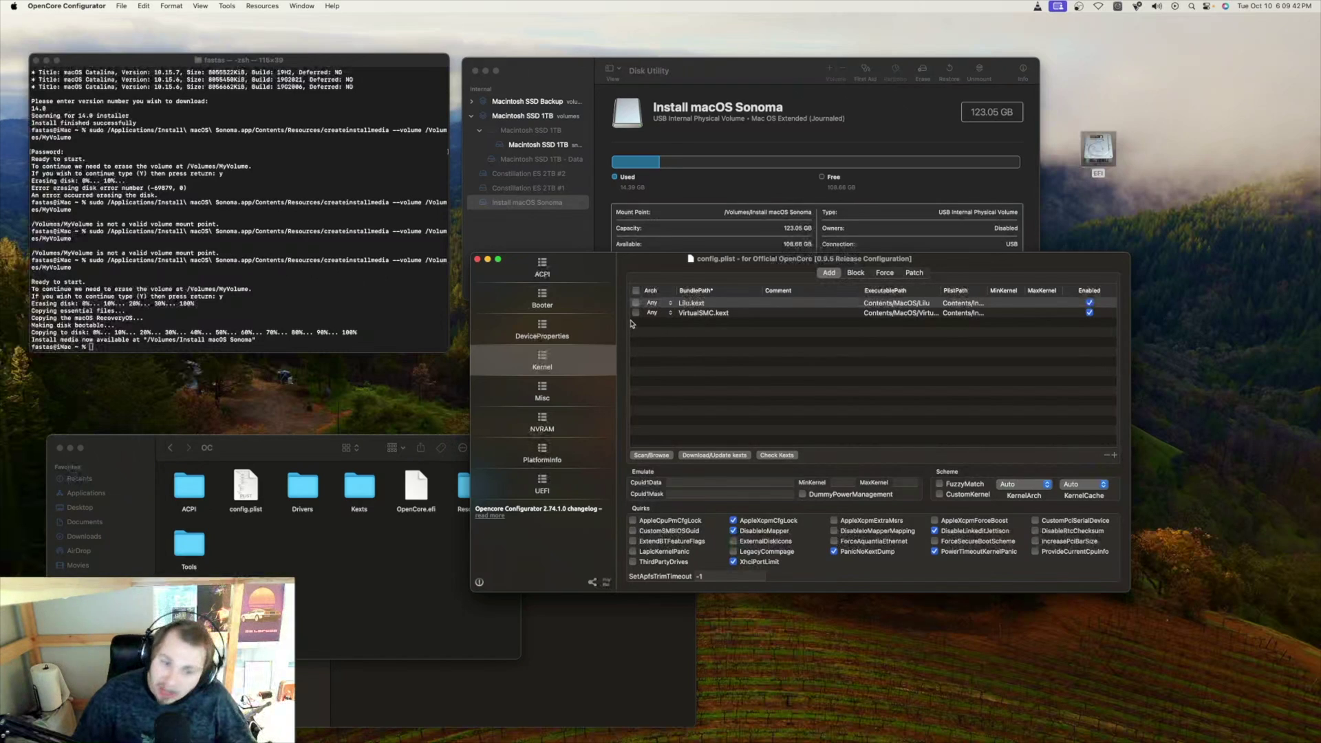
left_click(547, 392)
left_click(548, 423)
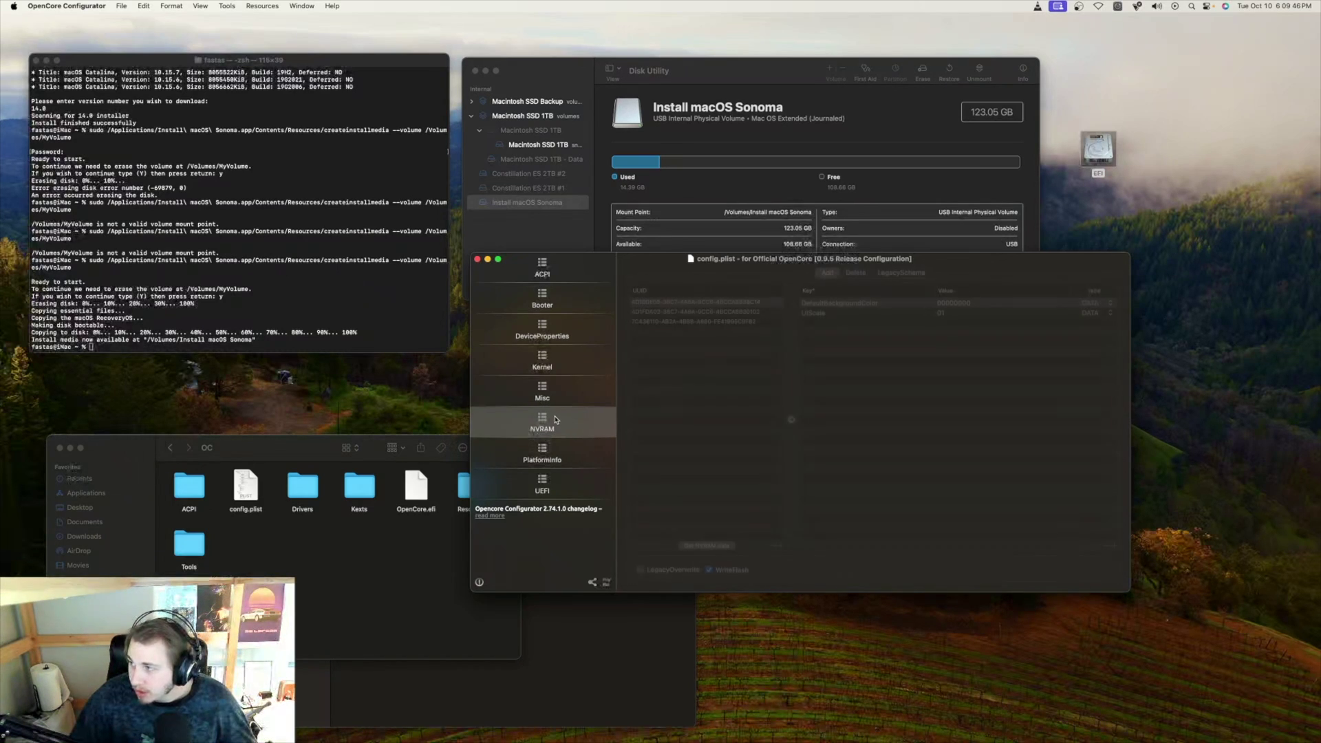
left_click(557, 454)
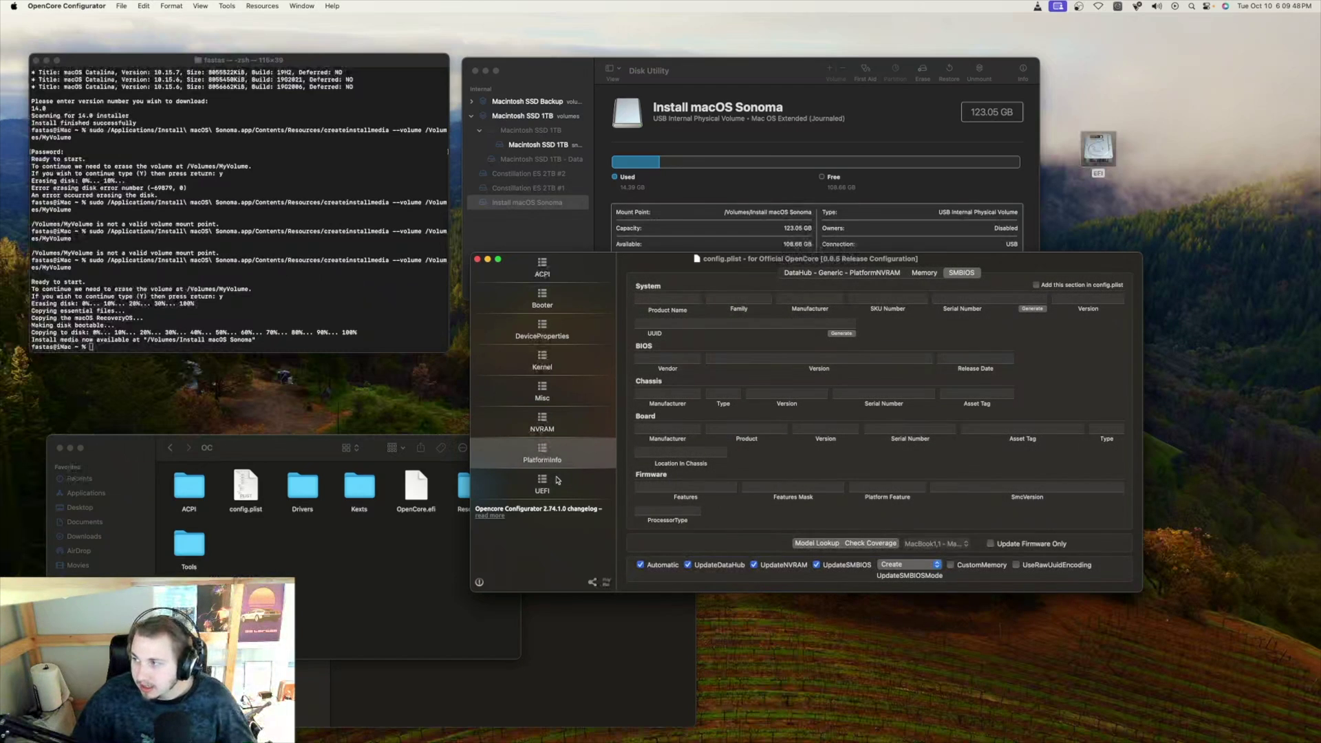
key("Down")
left_click(557, 276)
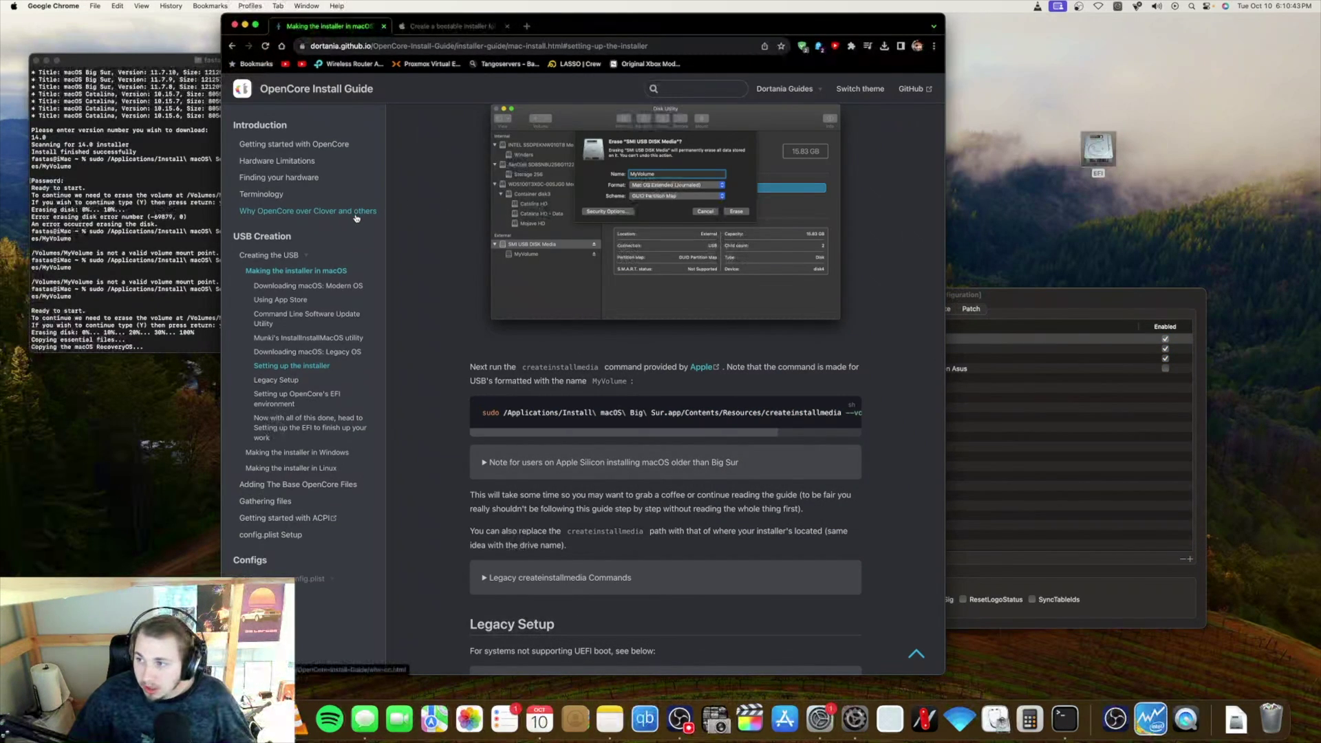
scroll(356, 216, "down", 2)
scroll(357, 219, "down", 1)
scroll(356, 220, "down", 2)
scroll(356, 219, "down", 3)
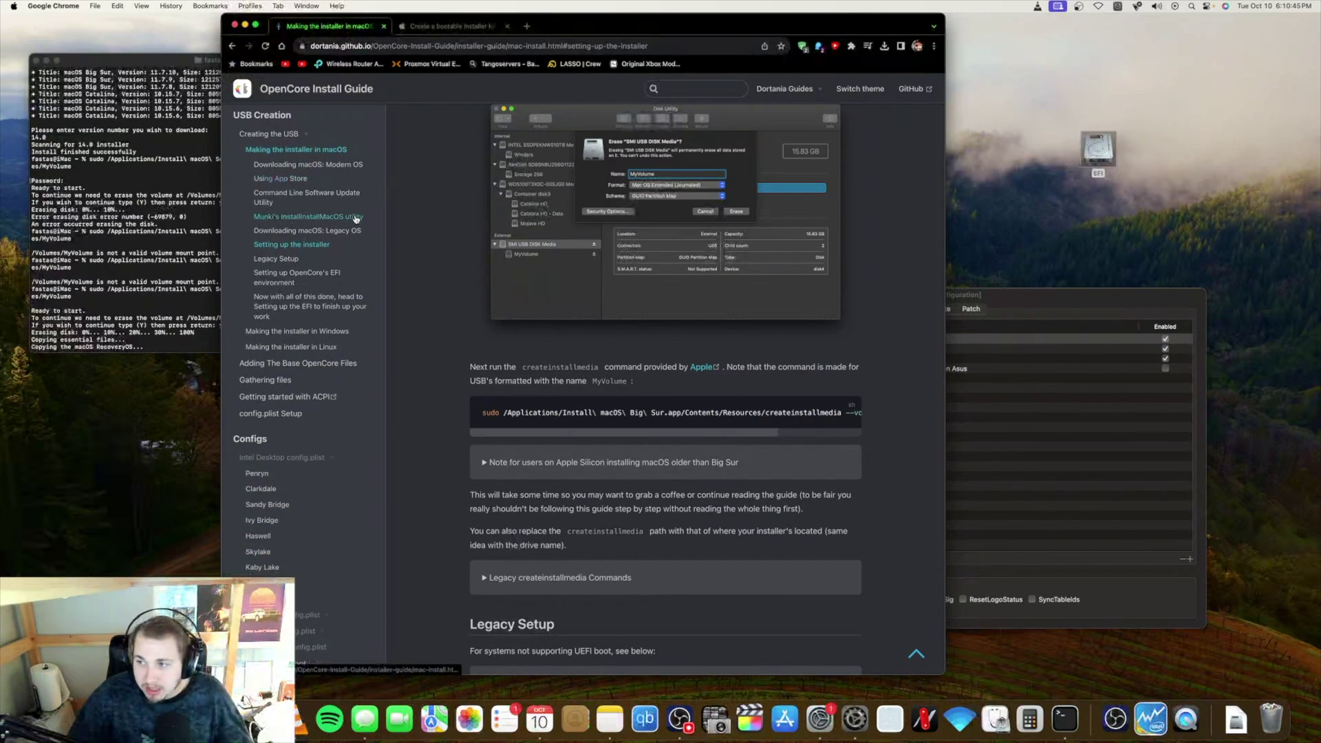
scroll(356, 219, "down", 3)
scroll(356, 218, "down", 3)
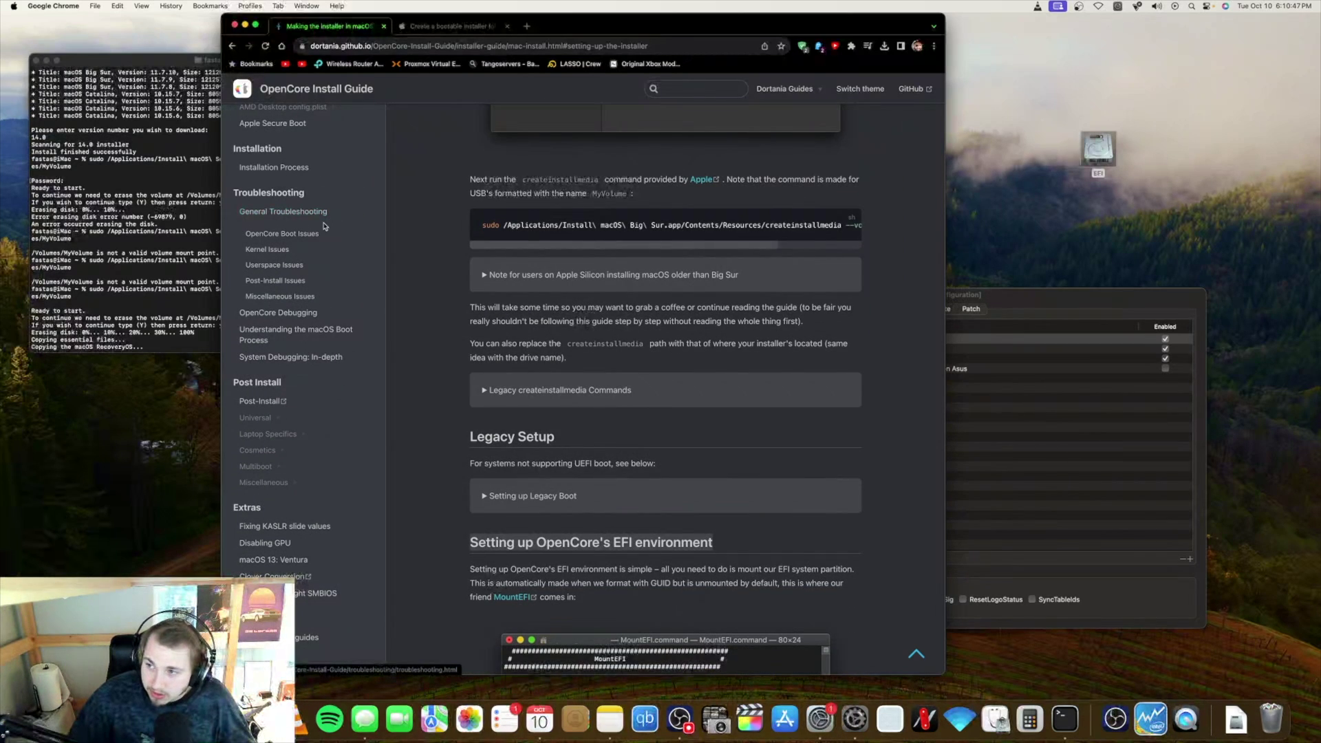
- Read the OpenCore Boot Issues page intro and its first issue links, highlighting them
left_click(328, 233)
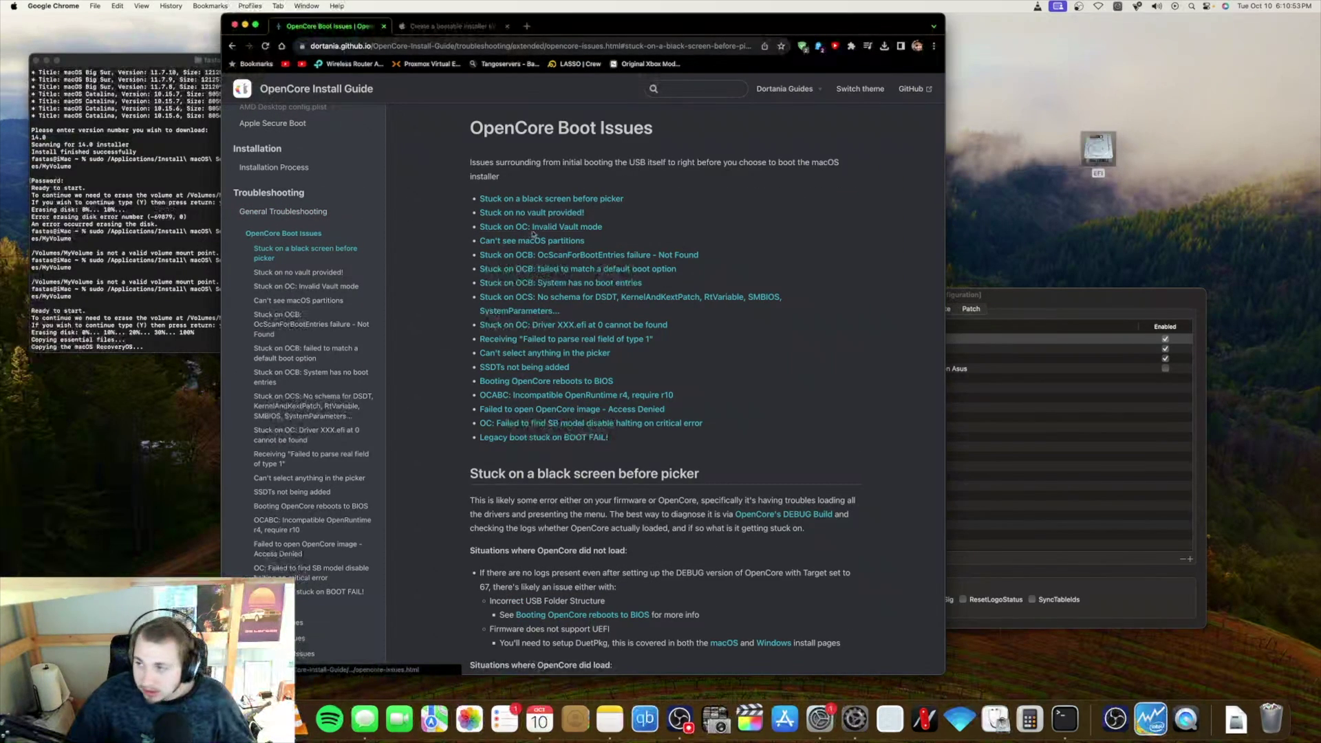
left_click_drag(464, 170, 648, 220)
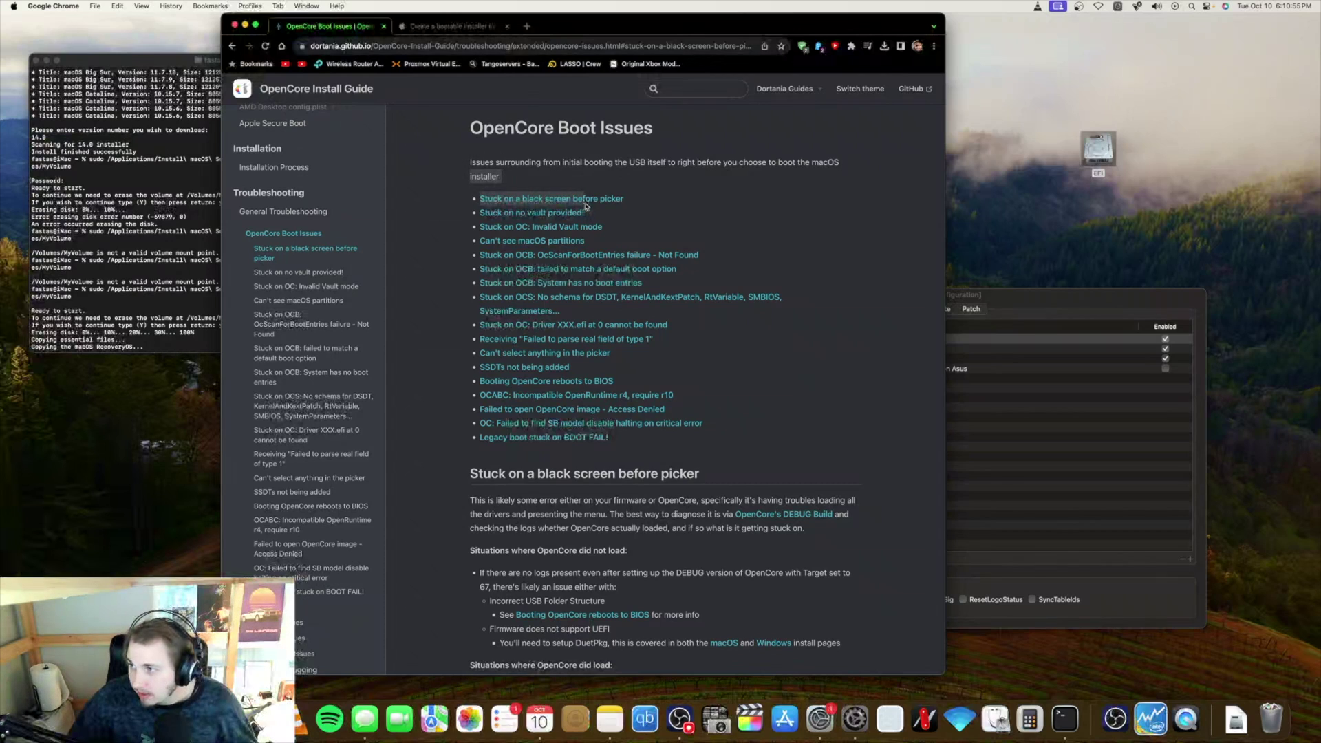
left_click(654, 222)
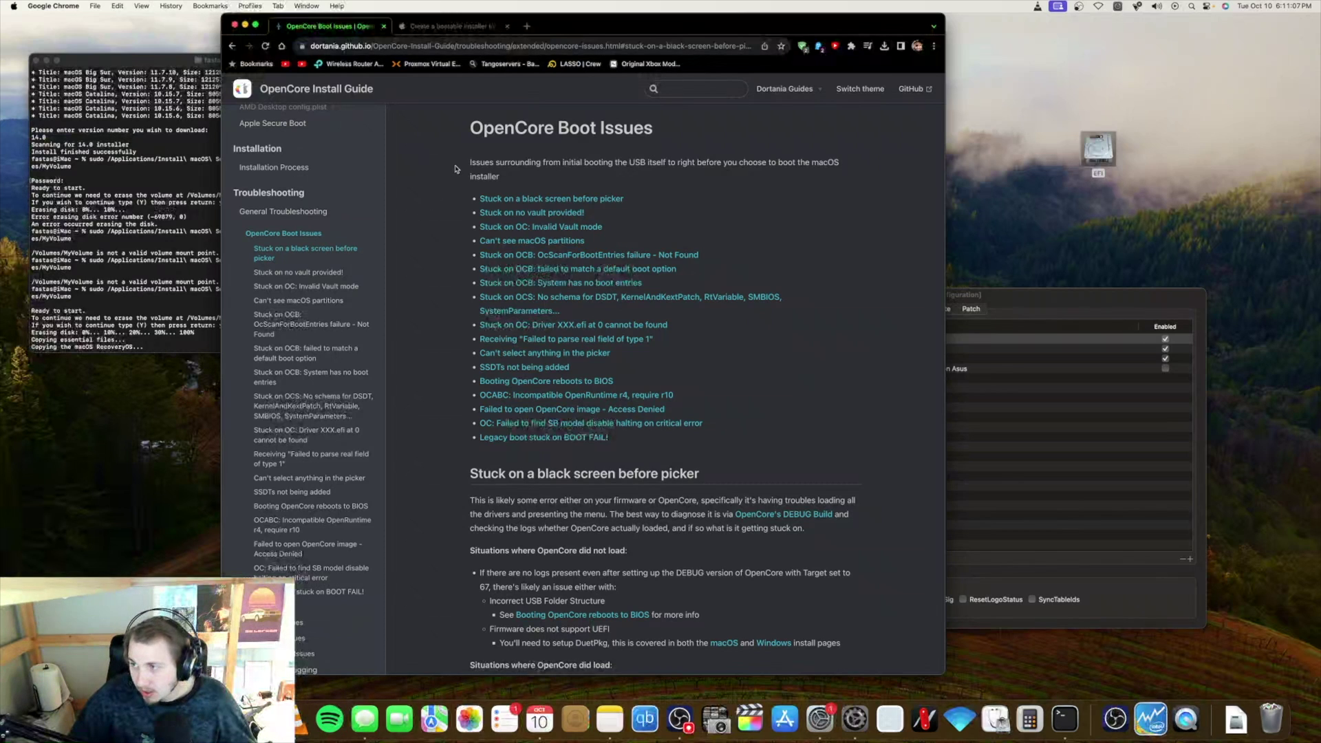
left_click_drag(465, 155, 531, 176)
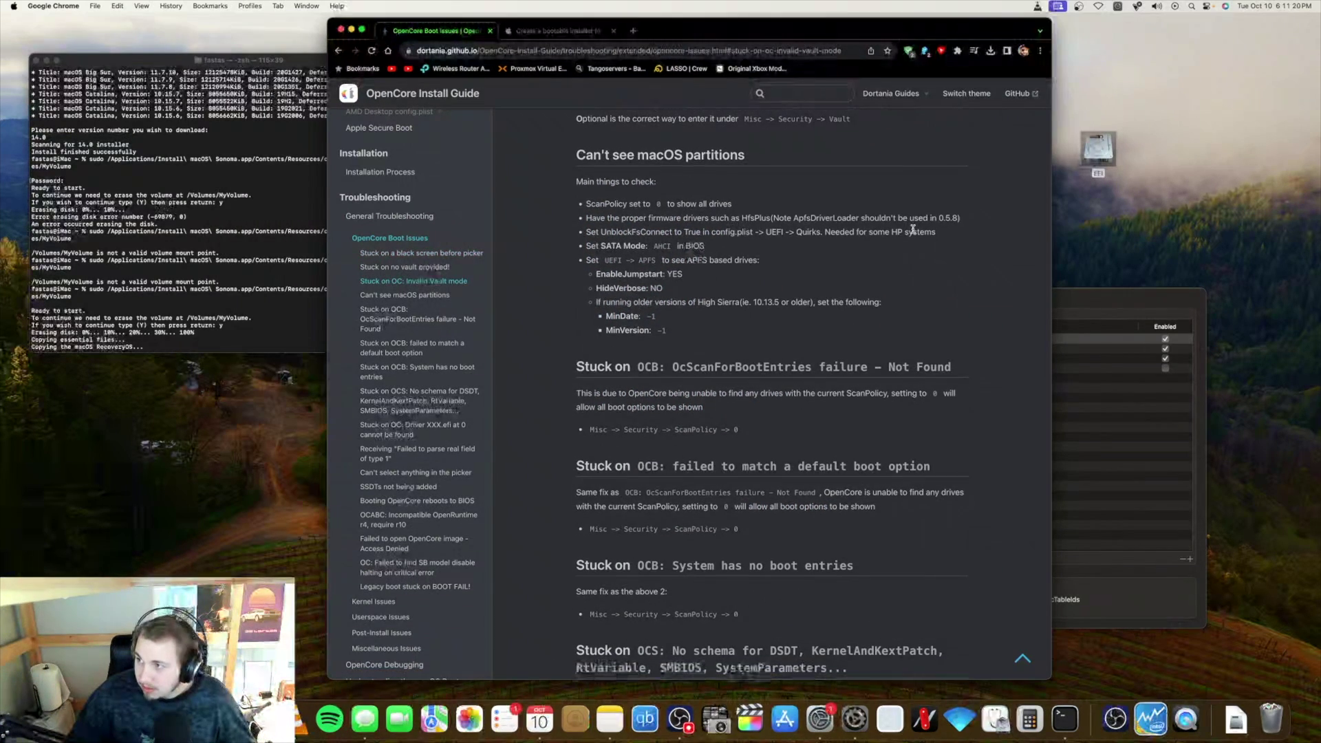
scroll(912, 232, "down", 5)
scroll(913, 233, "down", 2)
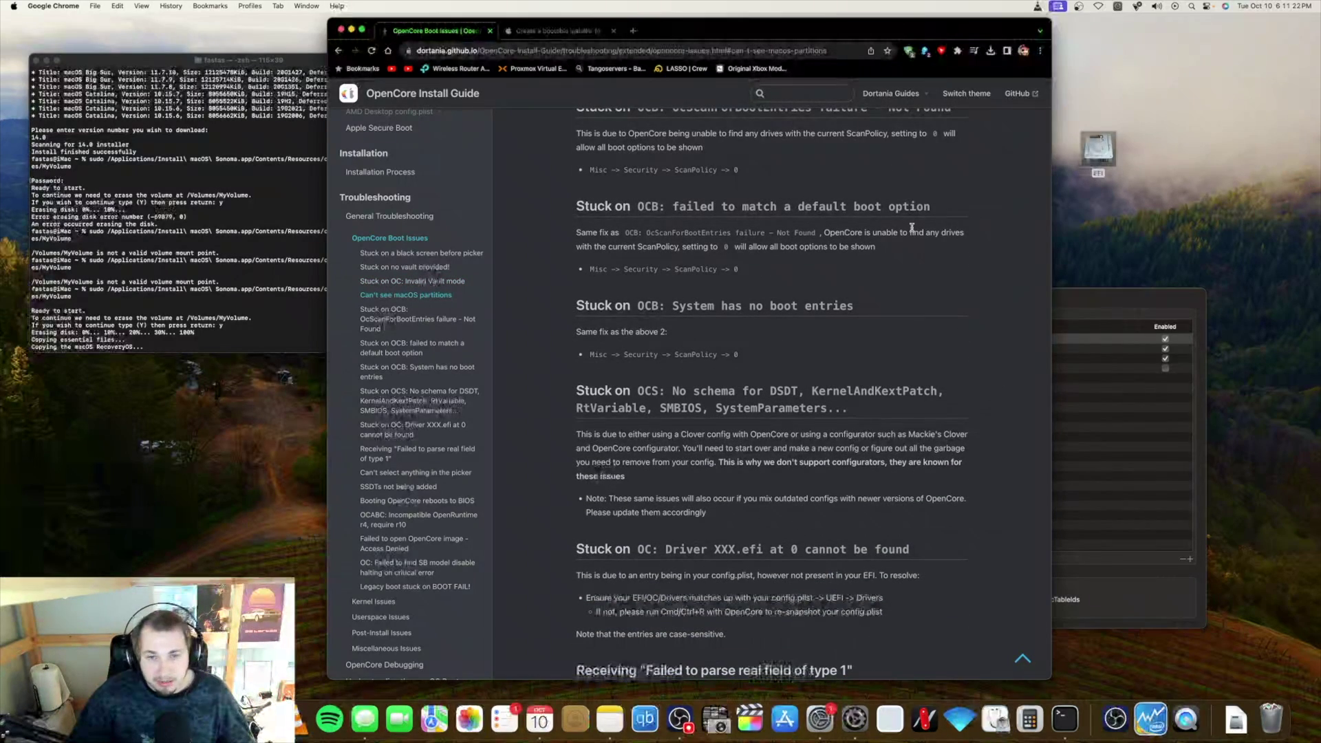
scroll(913, 224, "up", 10)
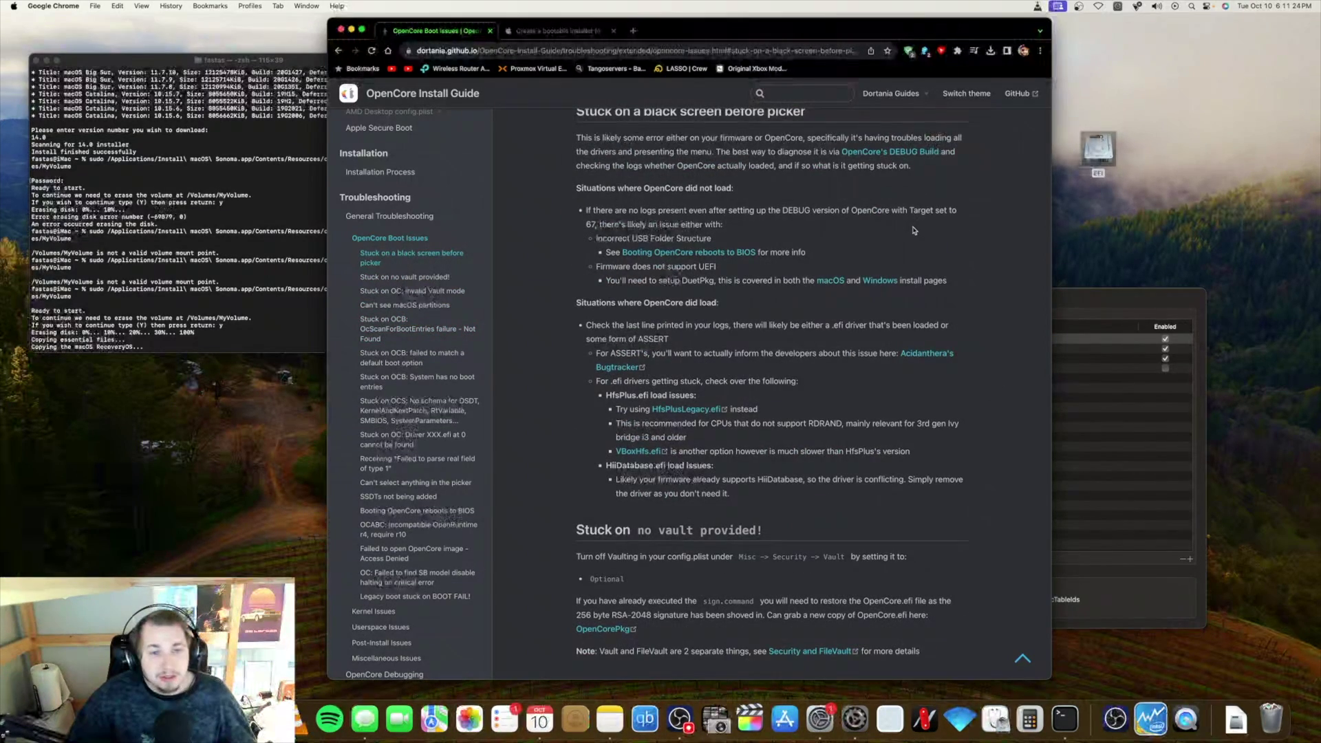
scroll(902, 223, "up", 3)
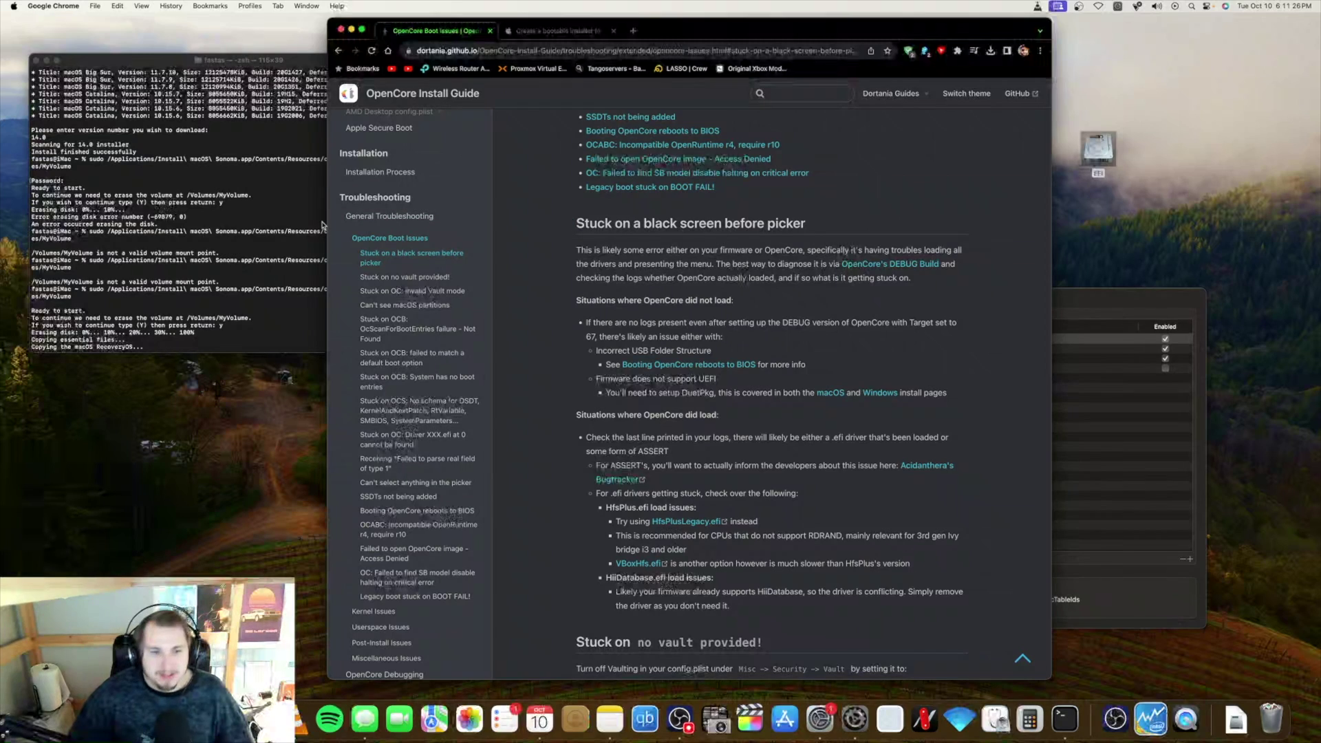